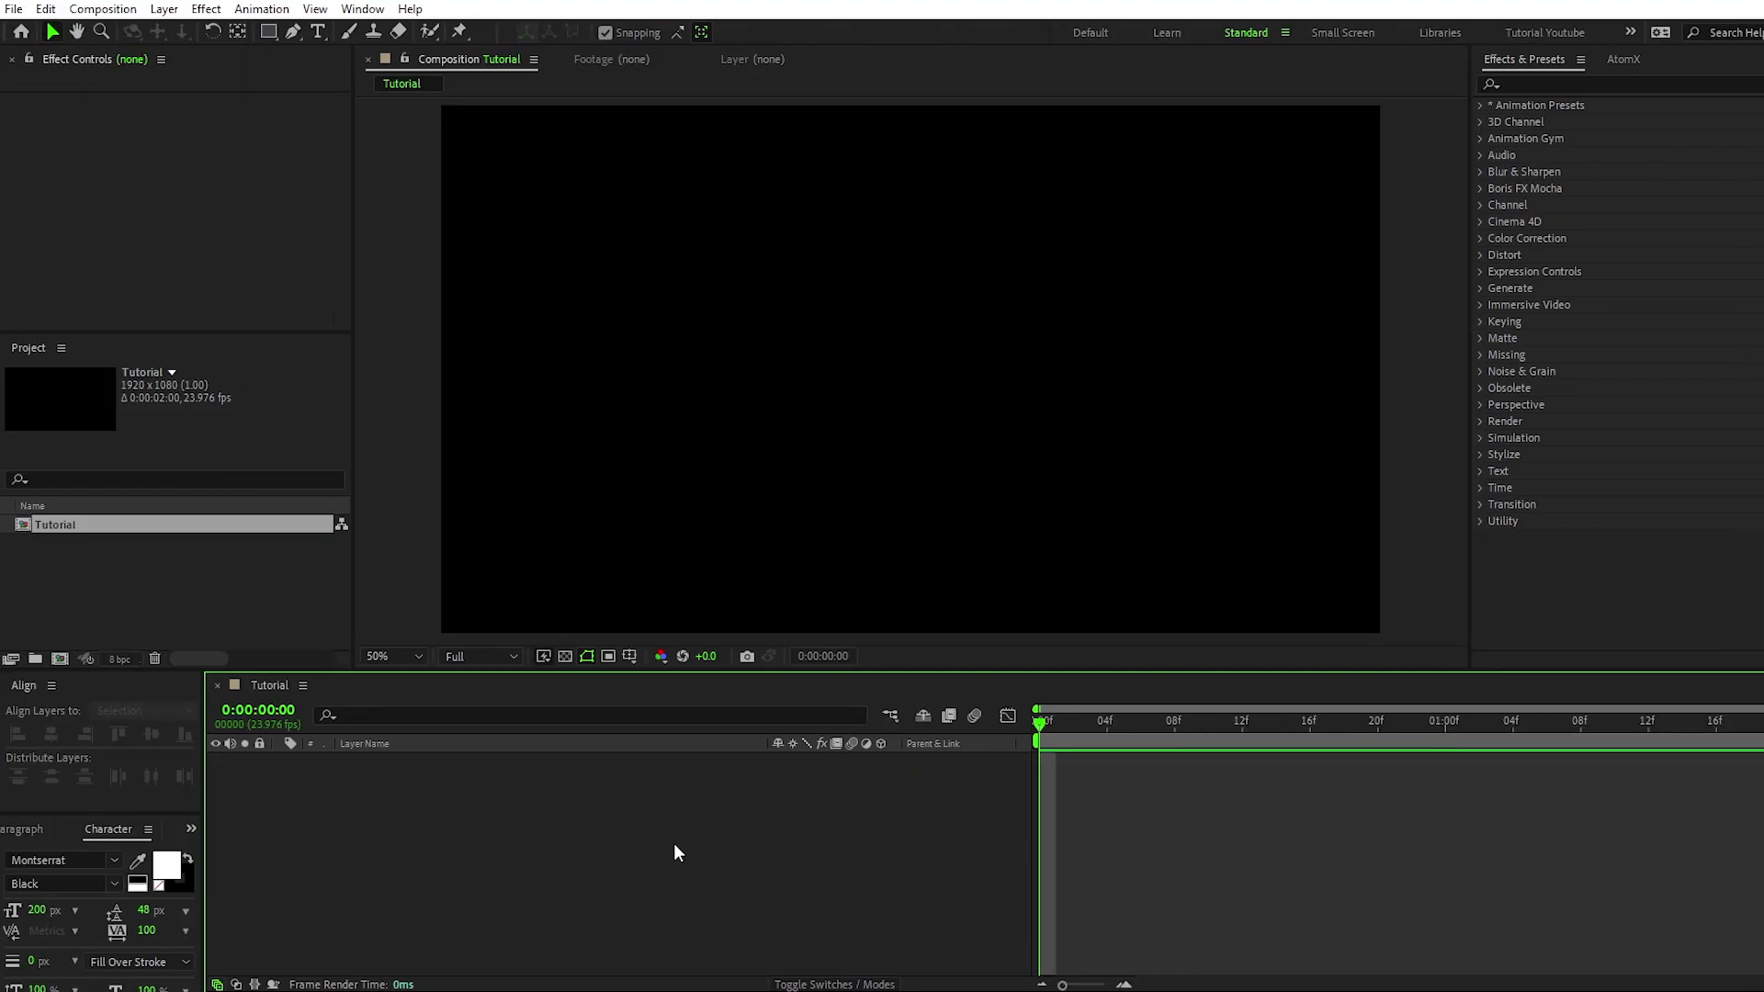
Move to the empty 1920x1080 Tutorial composition and pick the Ellipse tool.
left_click_drag(268, 31, 356, 77)
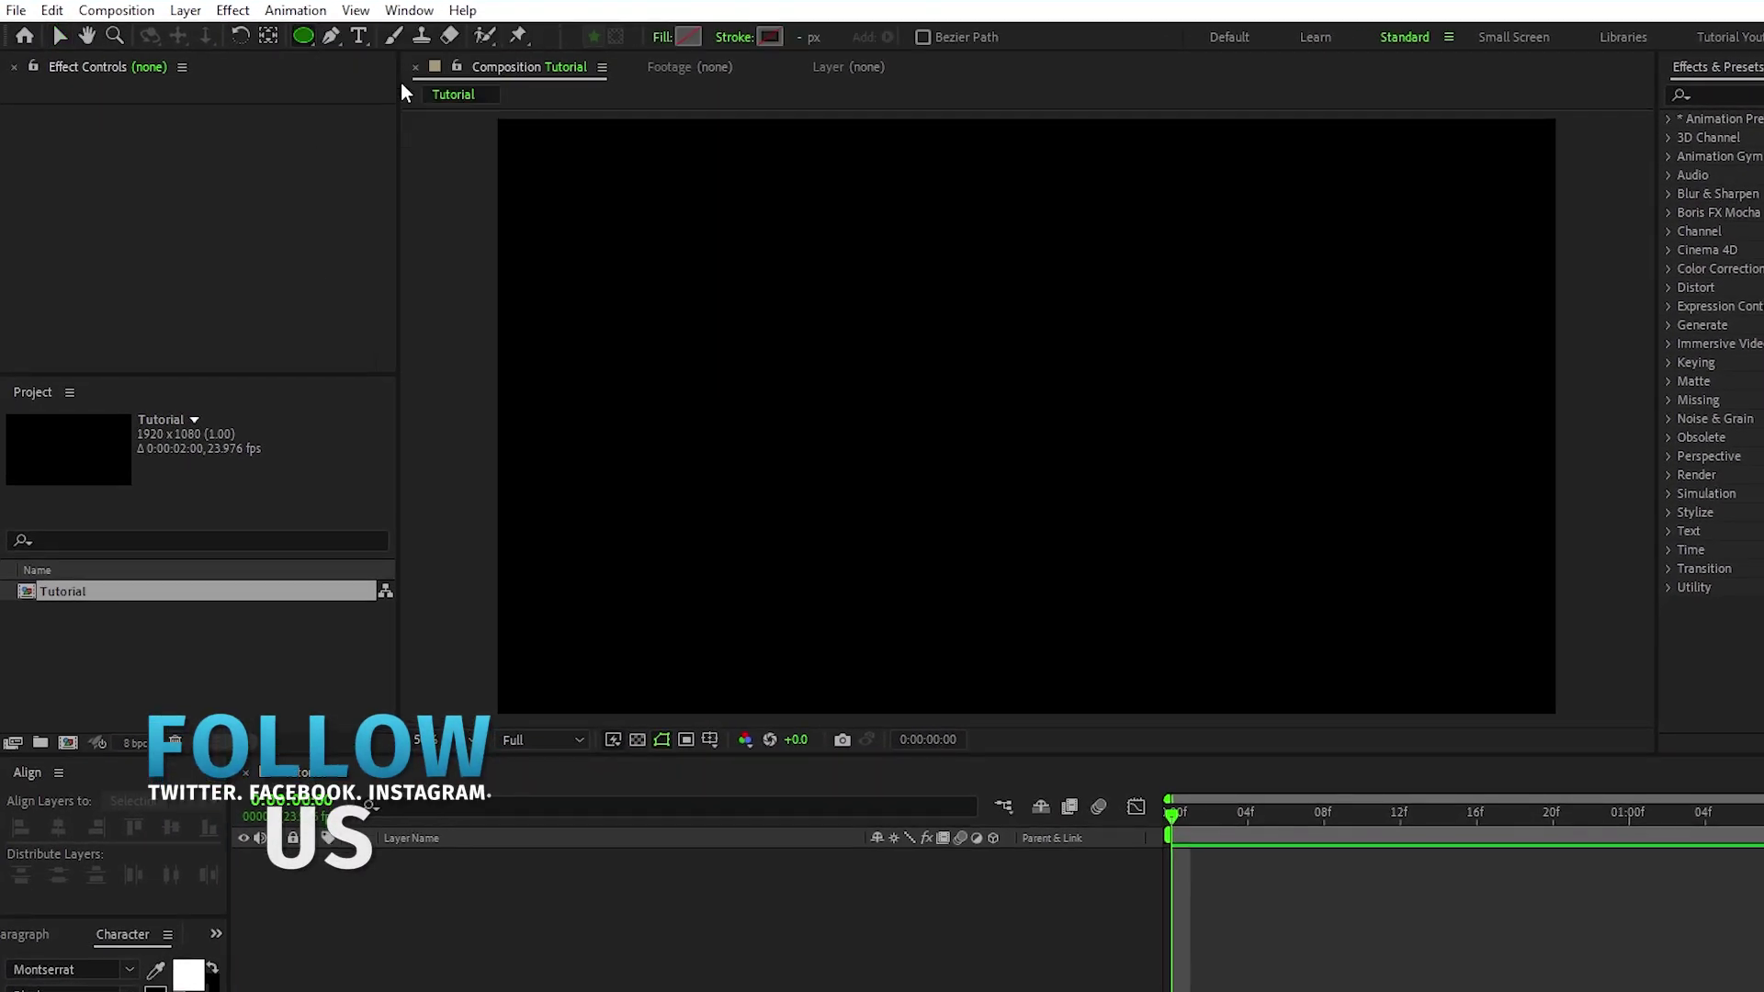
Set new shapes to a solid white fill with no stroke.
left_click(662, 37)
left_click(629, 462)
left_click(675, 585)
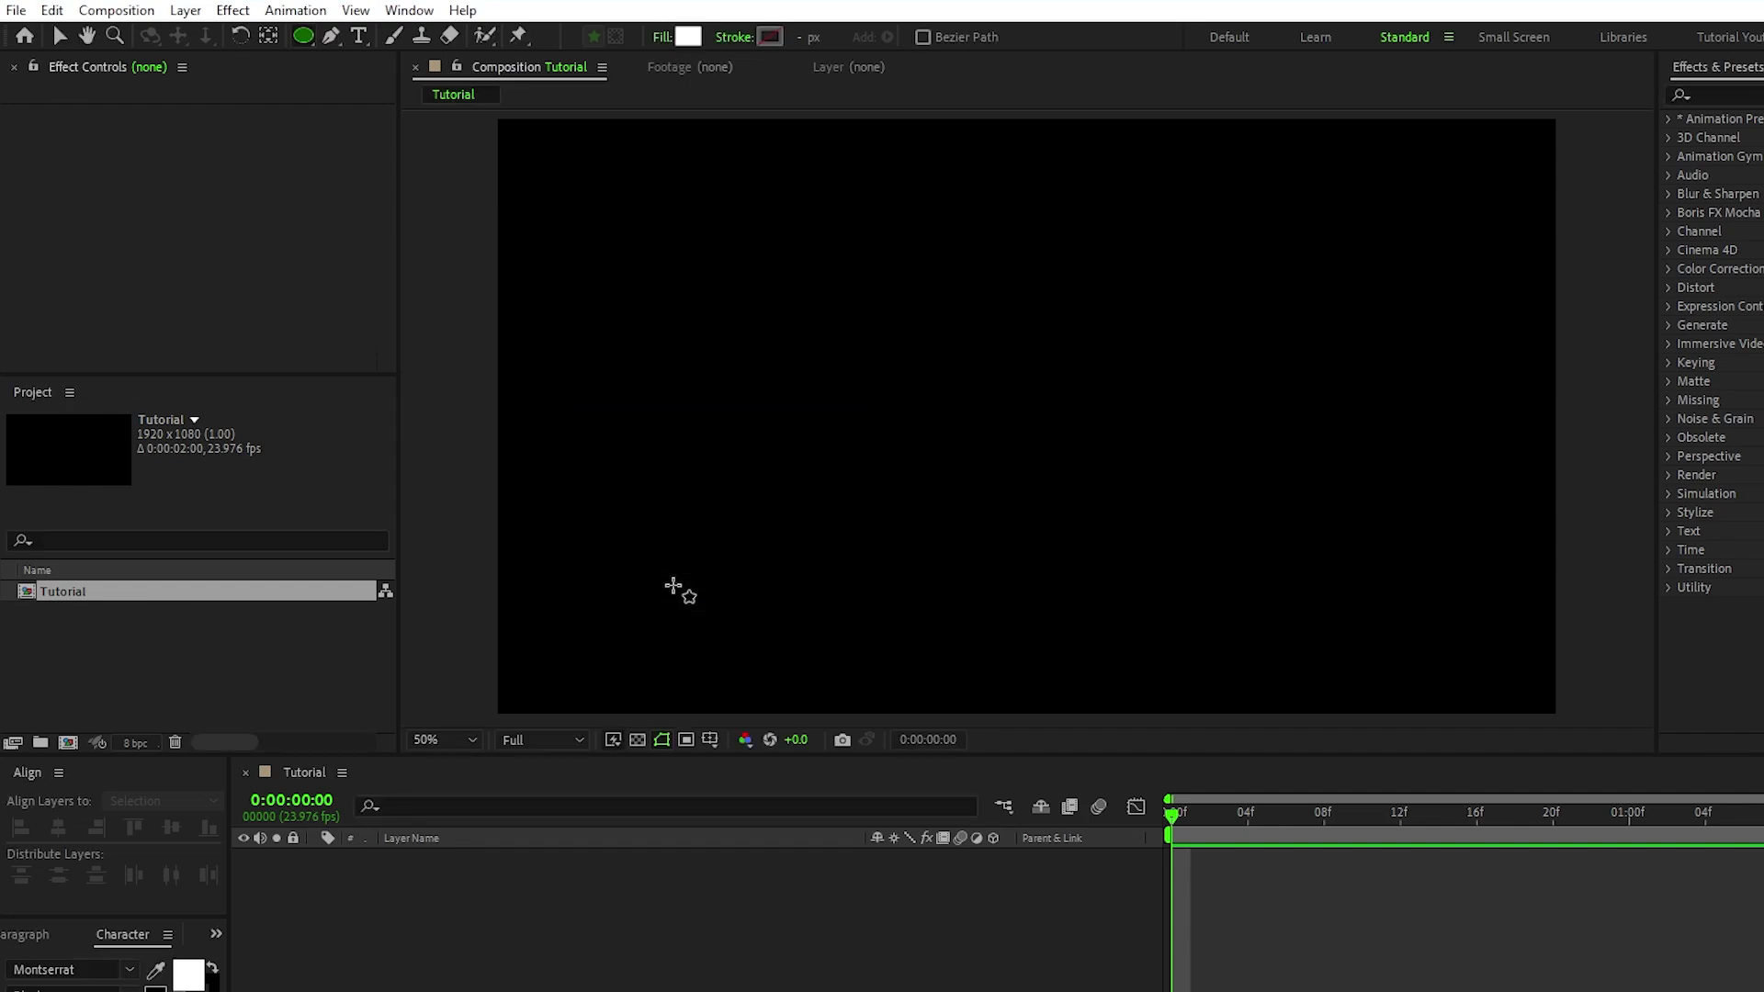
left_click(734, 38)
left_click(661, 585)
Draw the circle, move its anchor point to its centre, and align it to the frame centre.
left_click_drag(959, 344, 1087, 505)
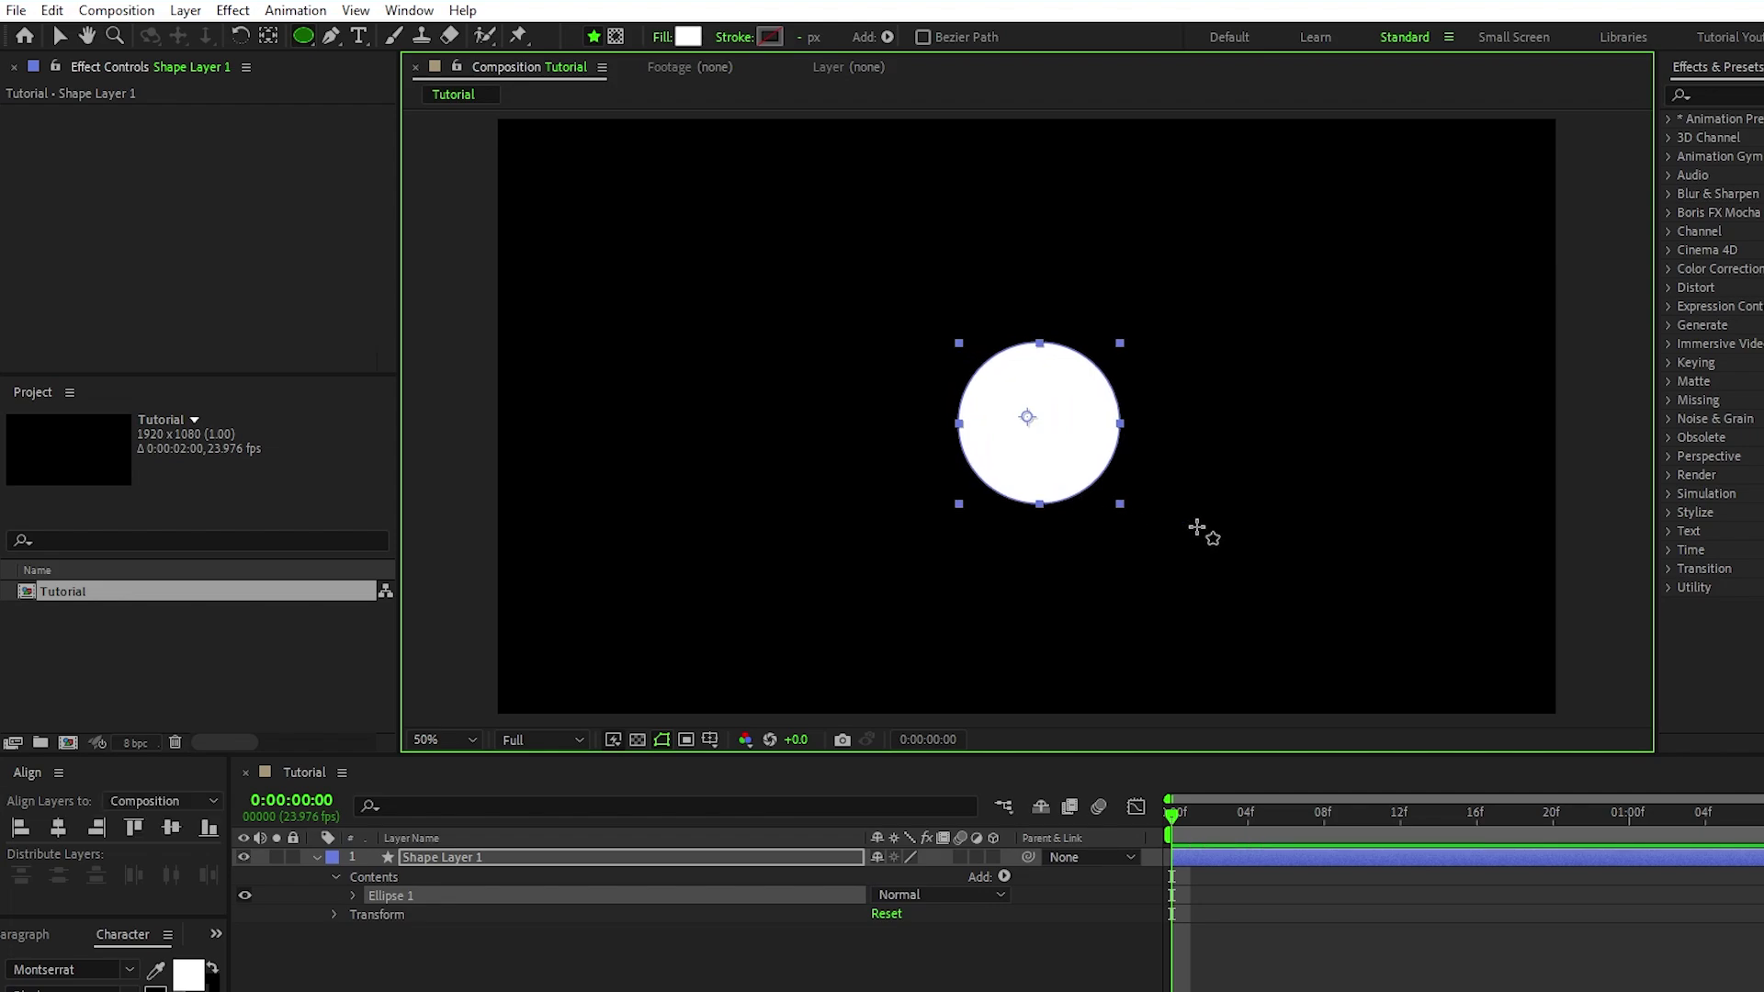
left_click(269, 36)
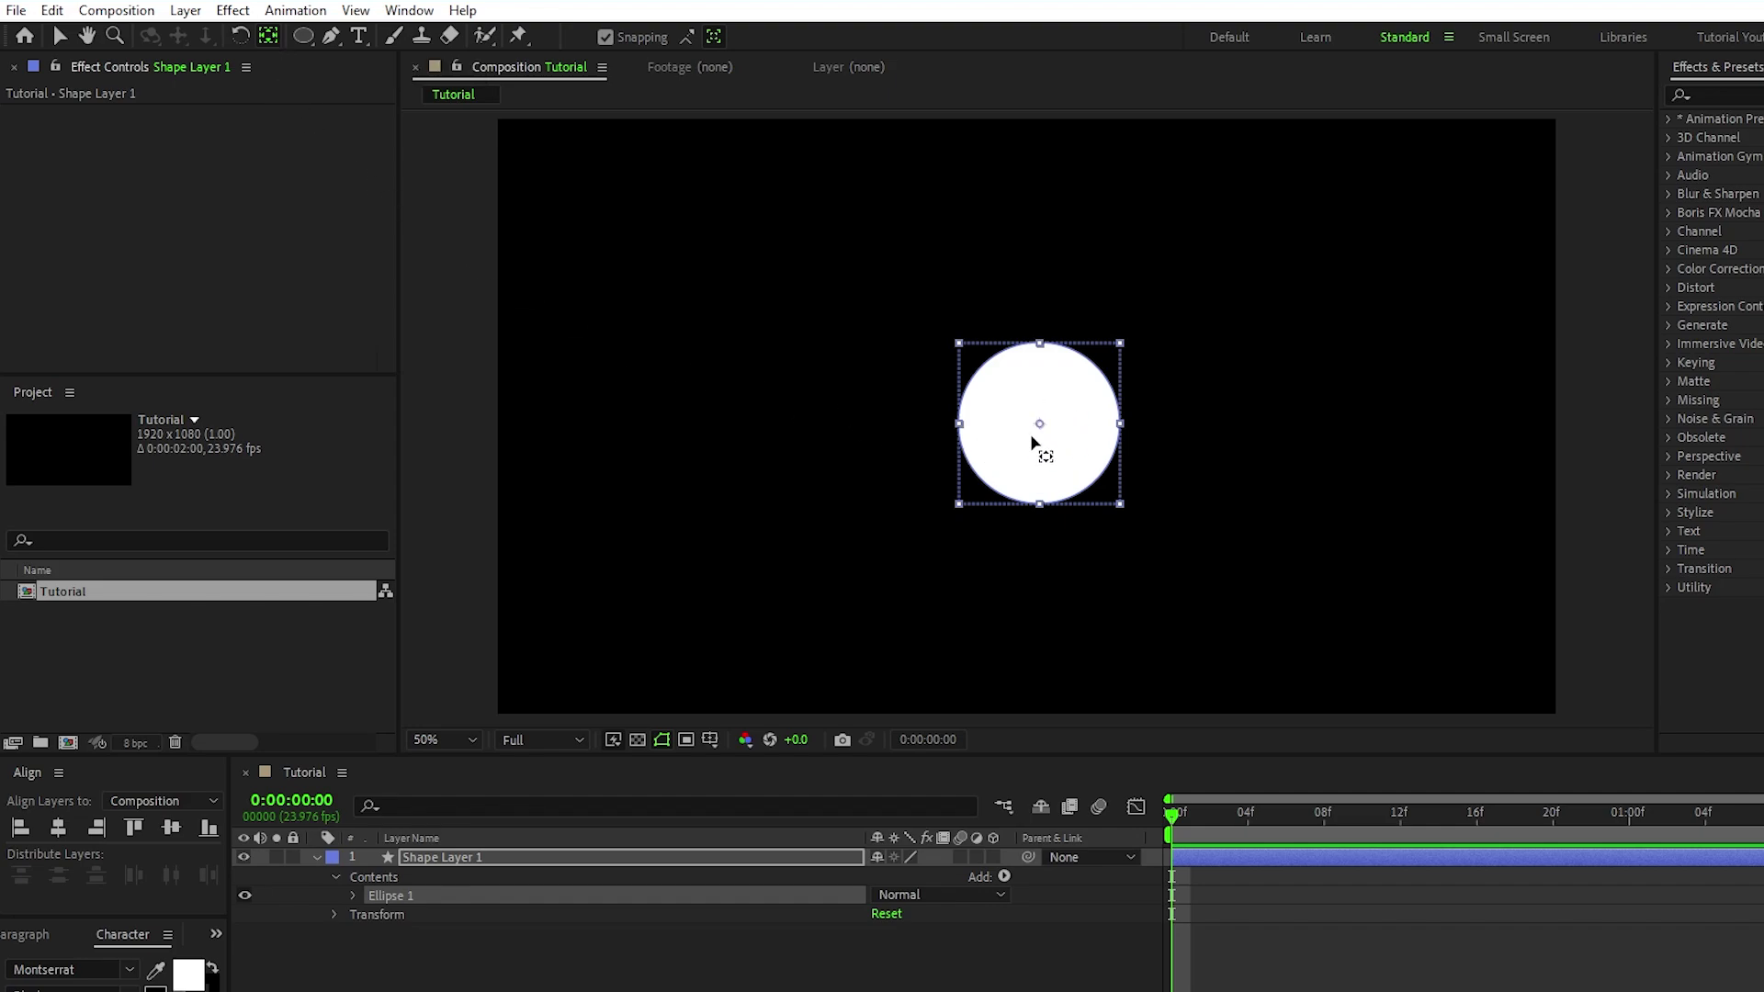
left_click(1033, 444)
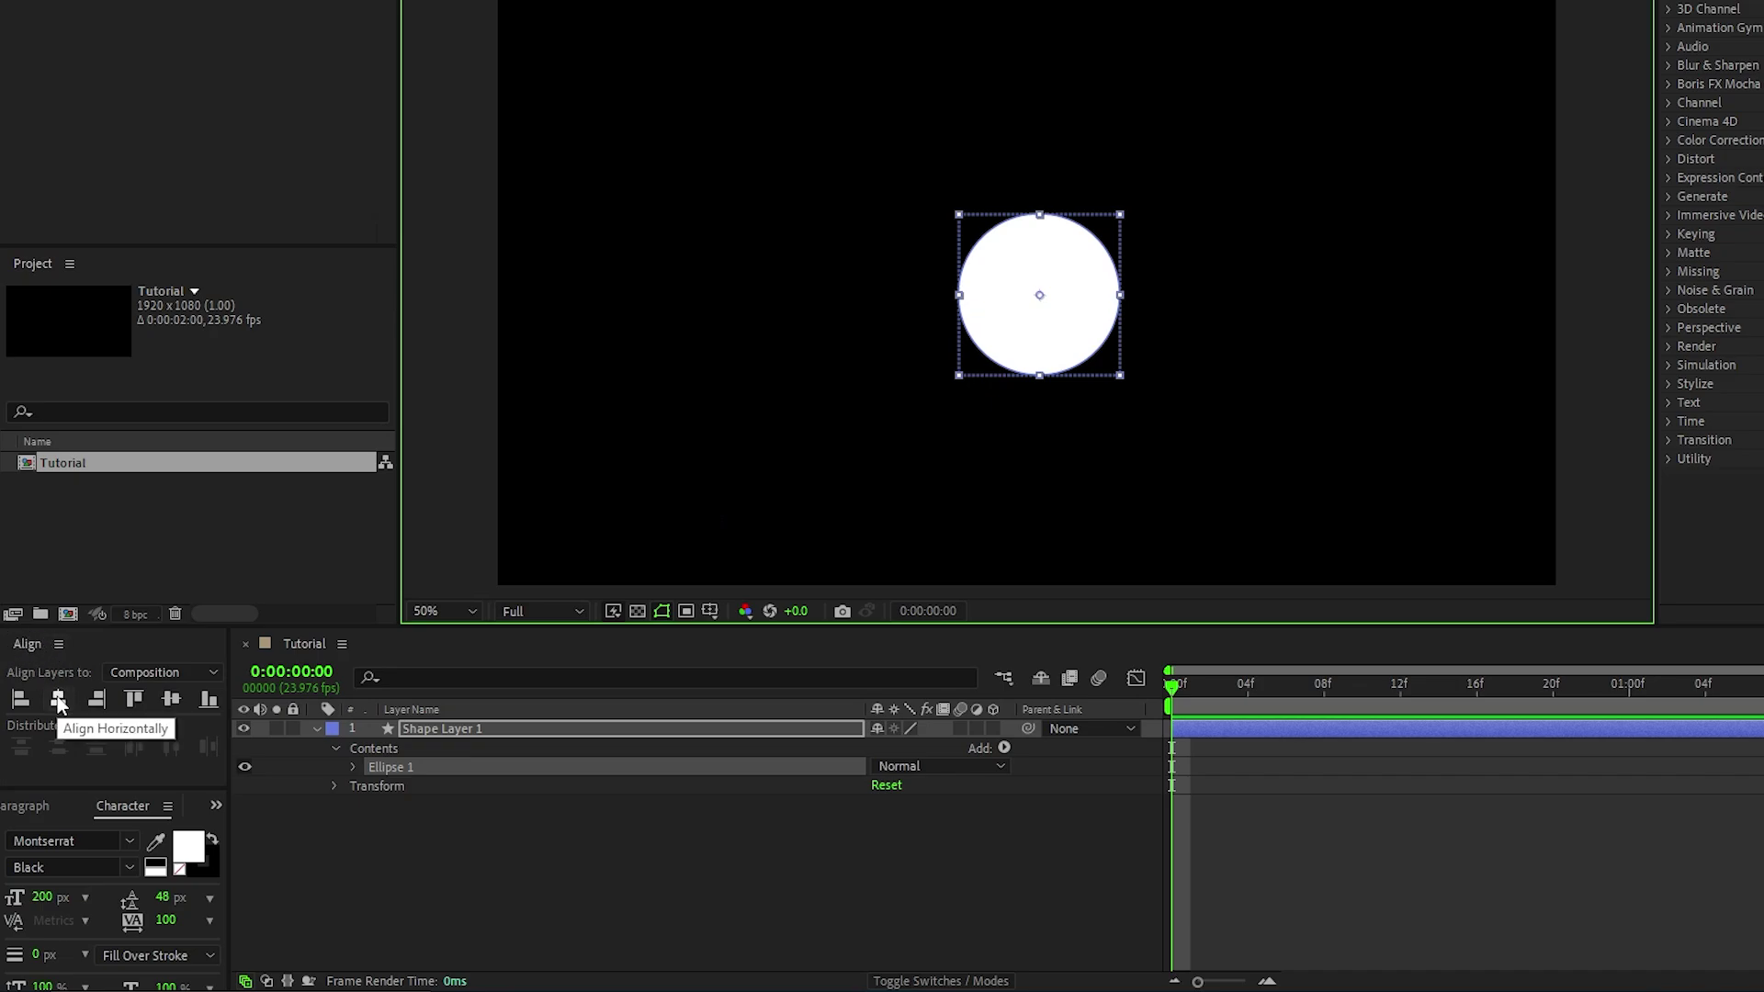
left_click(58, 699)
left_click(171, 698)
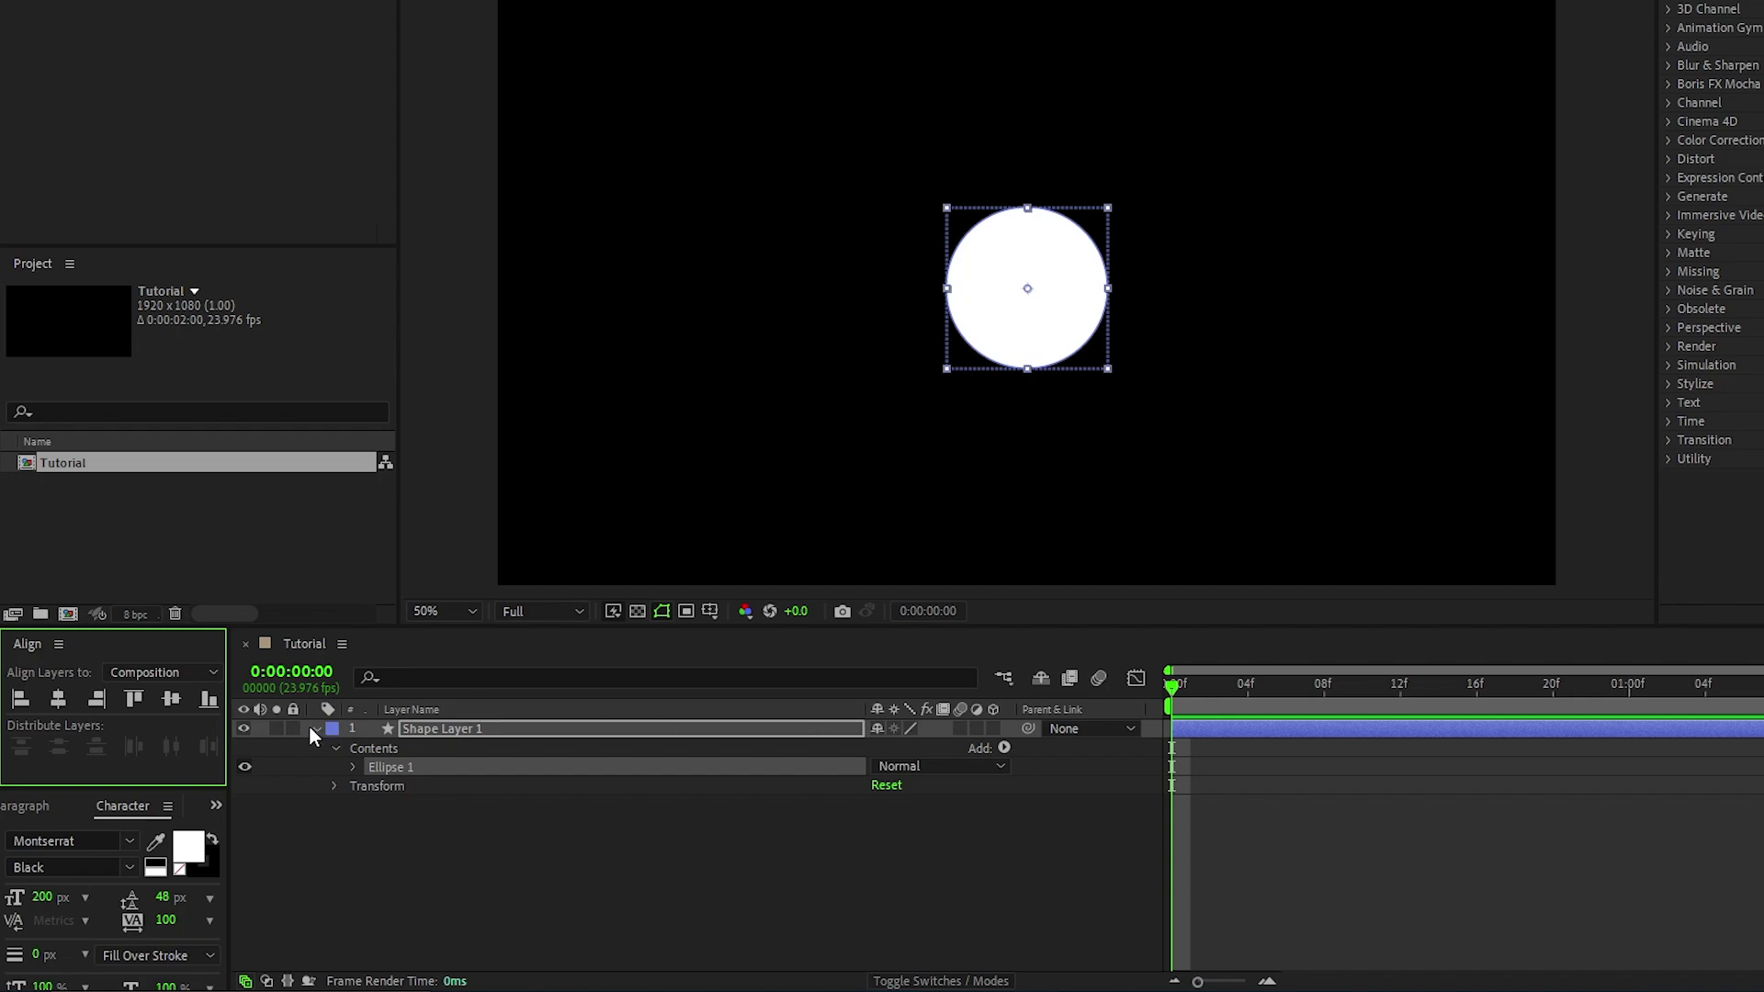
Keyframe Ellipse 1's Scale at 0% on frame 0 and 100% on frame 20.
left_click(354, 767)
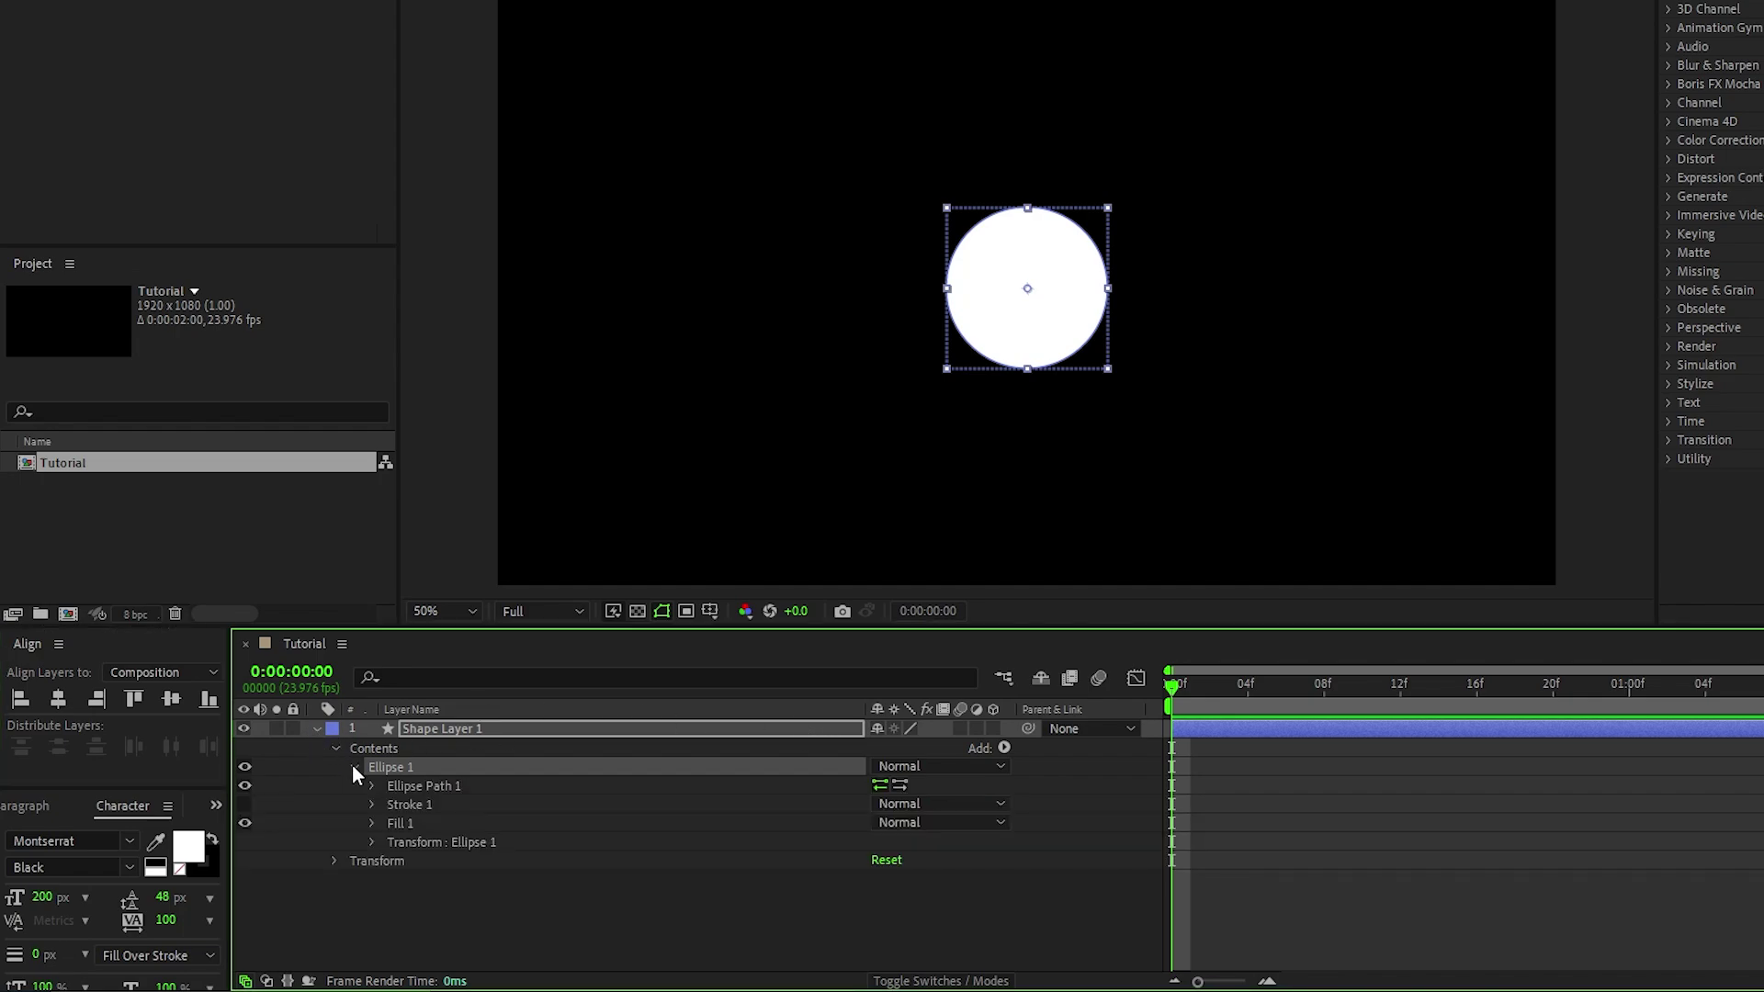
left_click(371, 842)
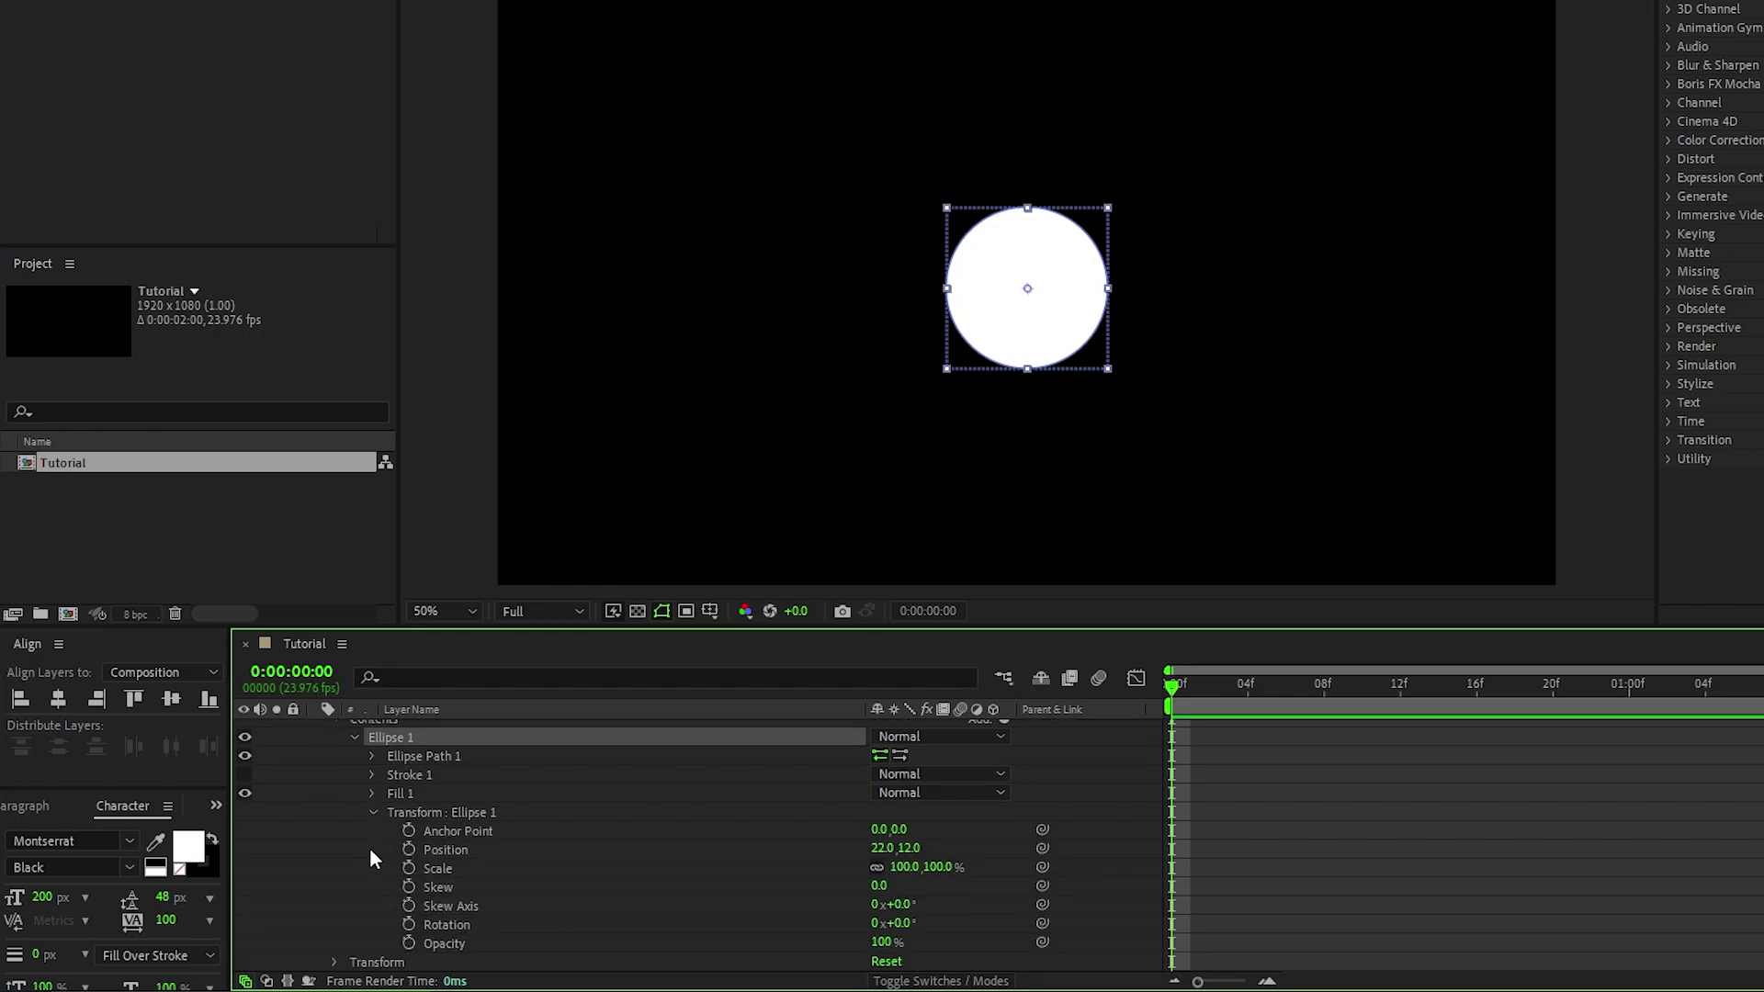
left_click(408, 869)
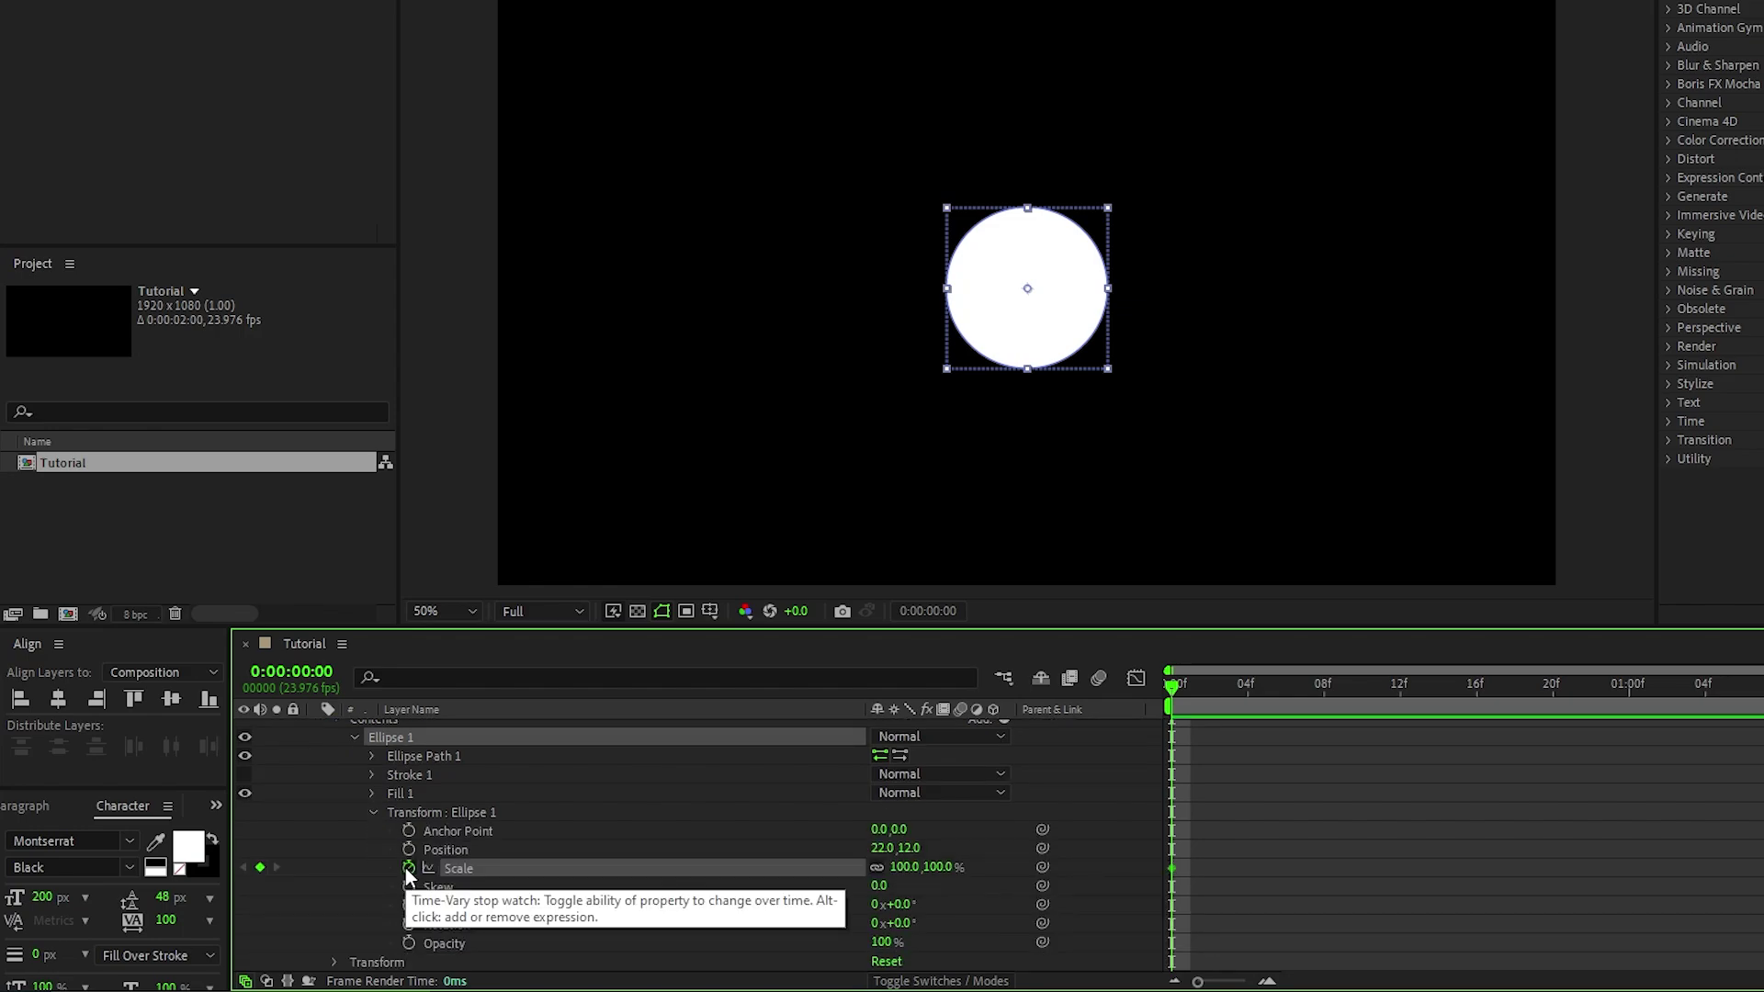
key("shift+Page_Down")
key("shift+Page_Down")
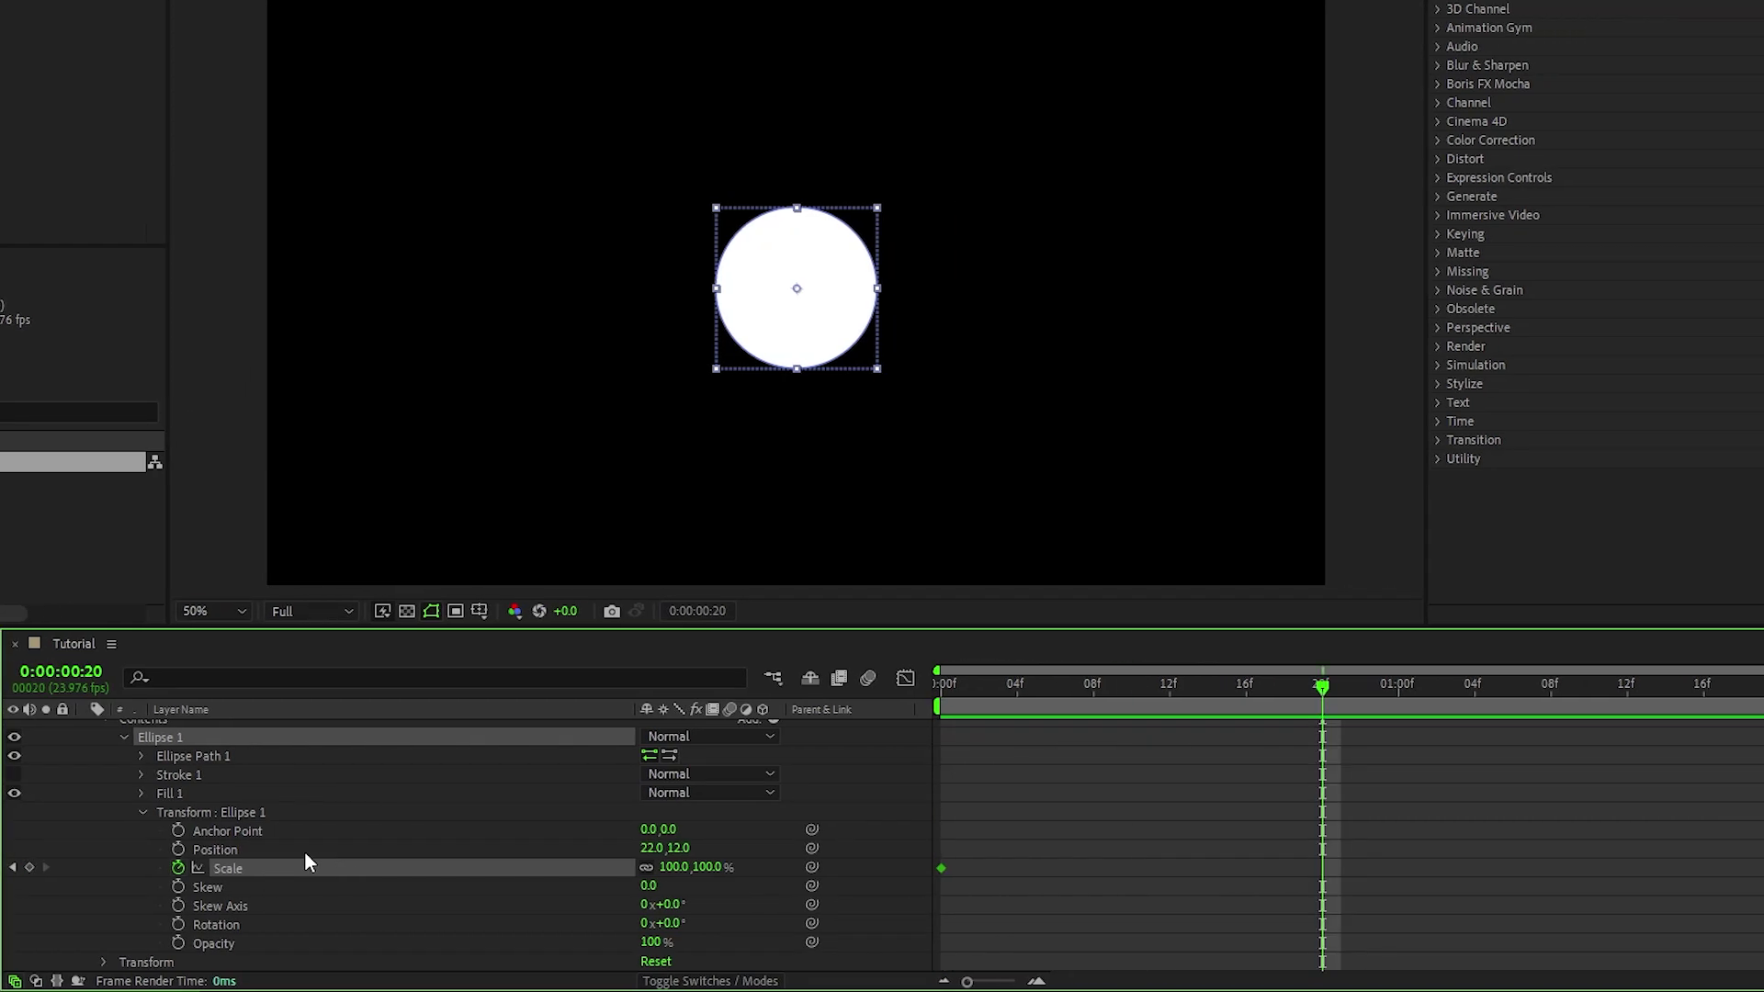
left_click(30, 868)
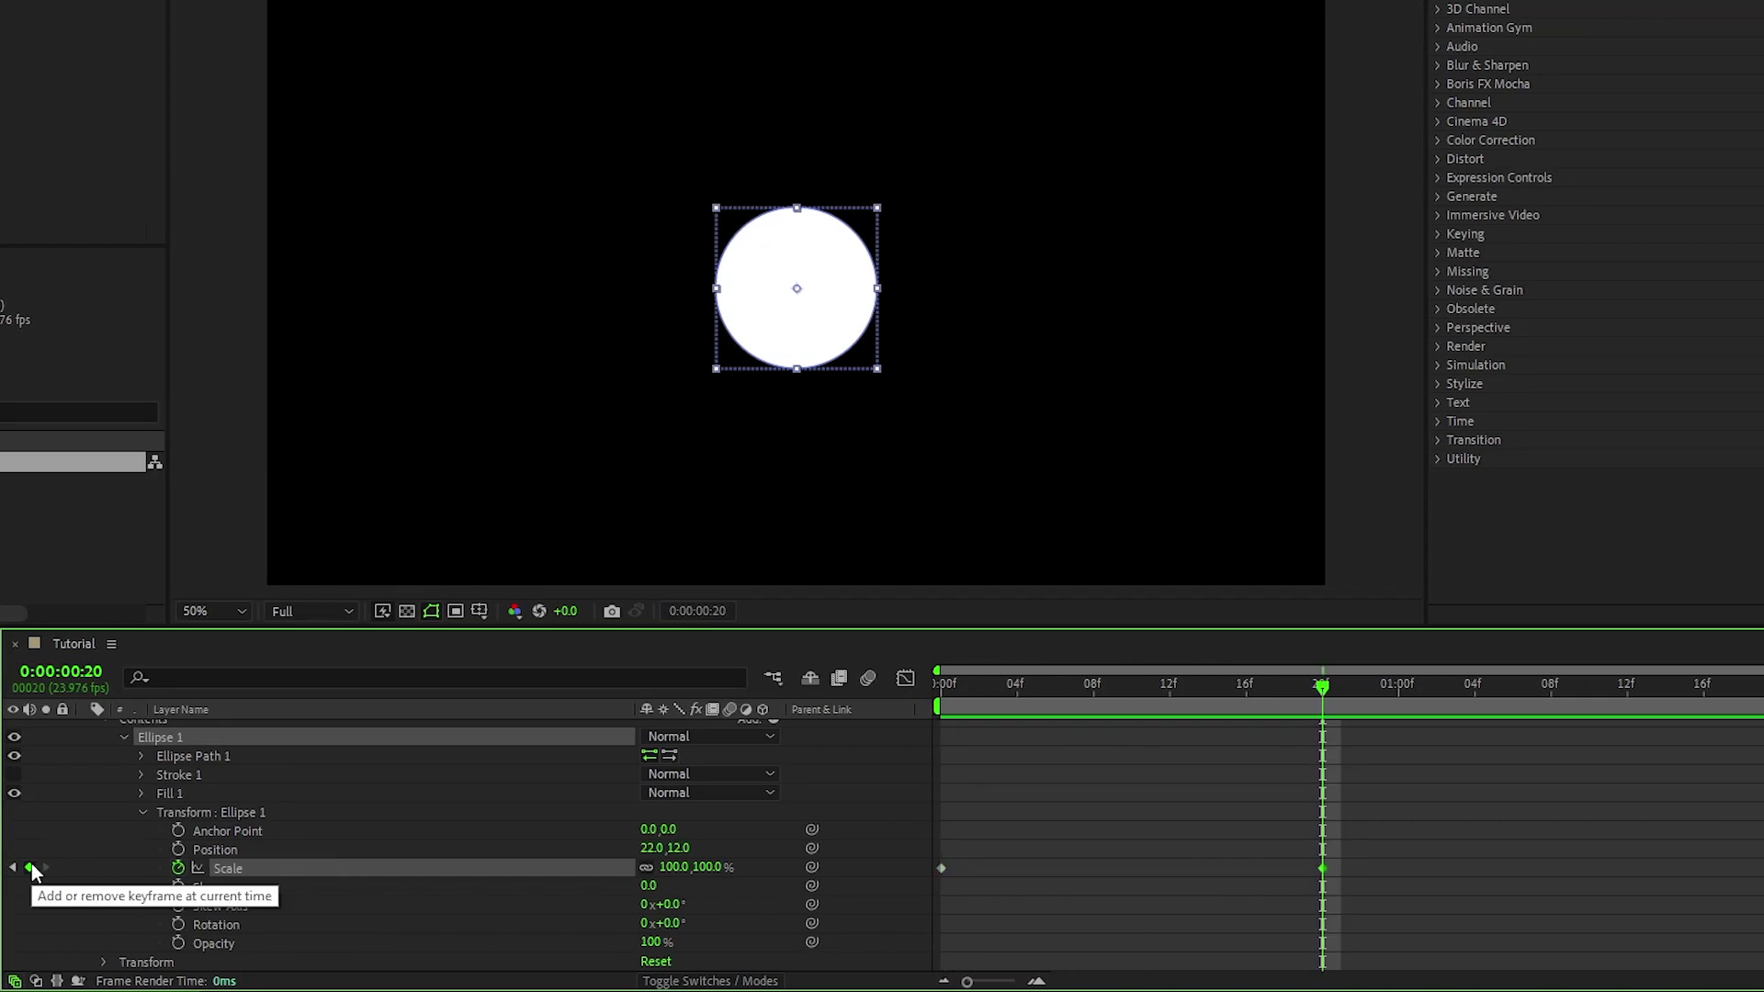
left_click(13, 868)
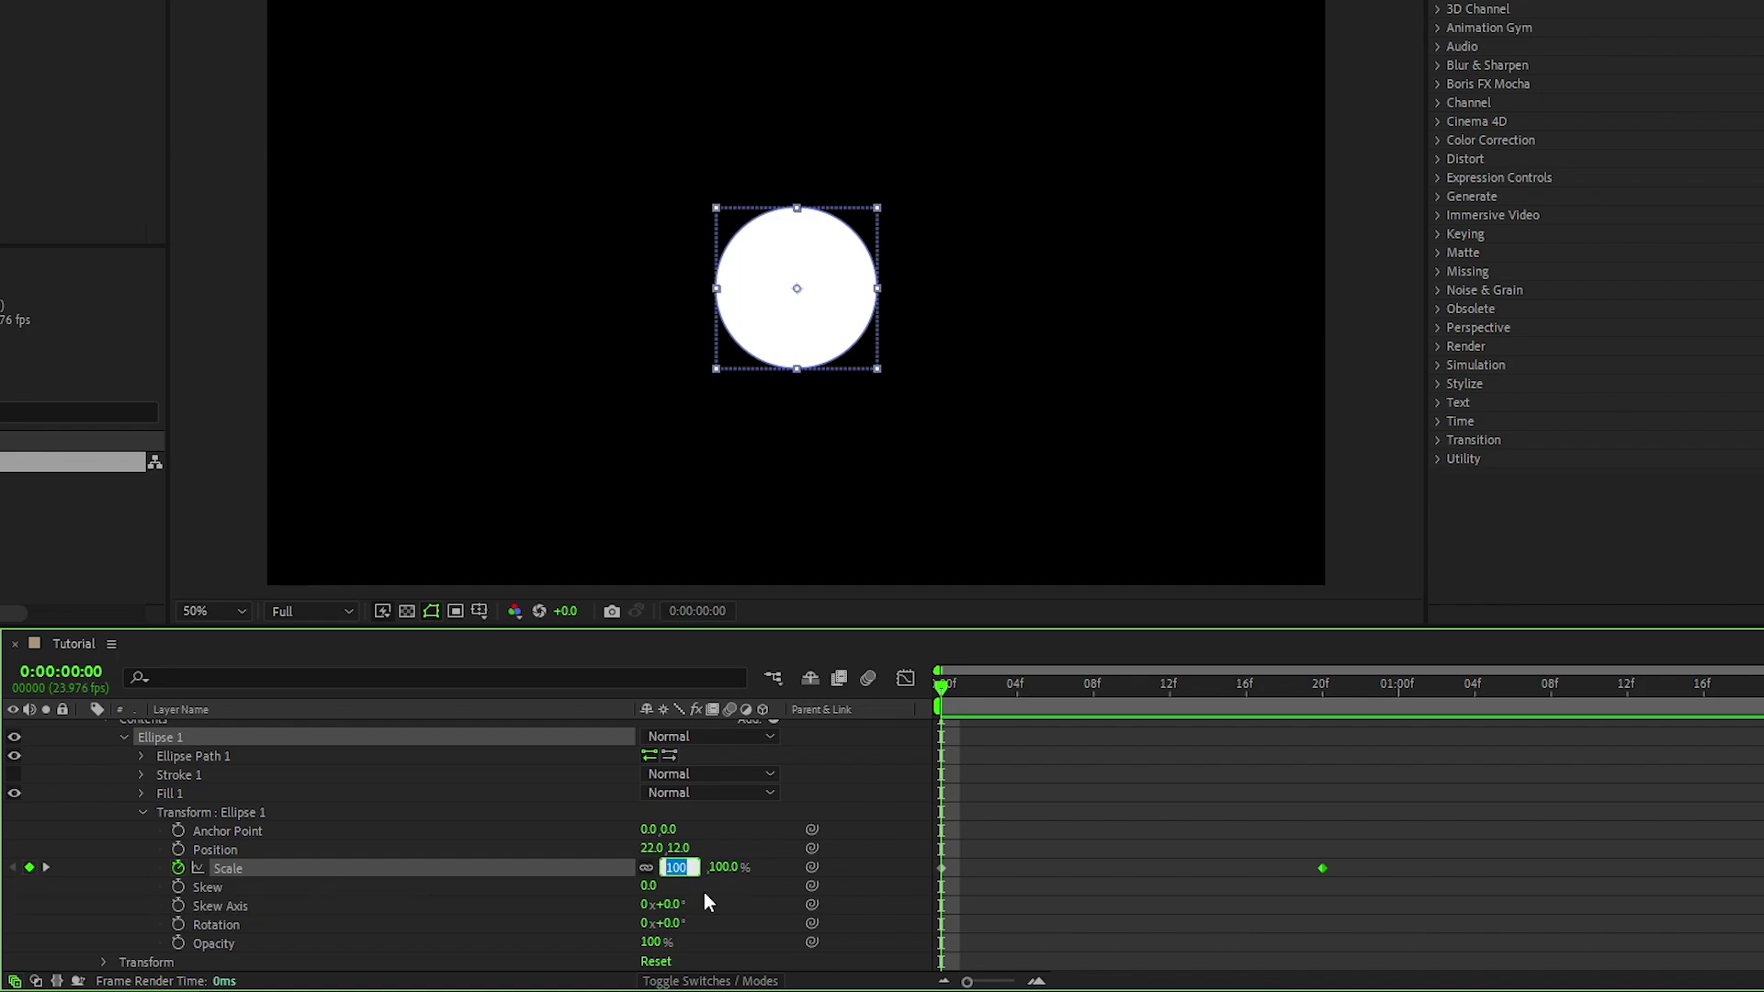
key("Return")
Easy Ease both Scale keyframes and steepen the speed curve in the Graph Editor.
left_click_drag(1378, 858, 938, 901)
key("F9")
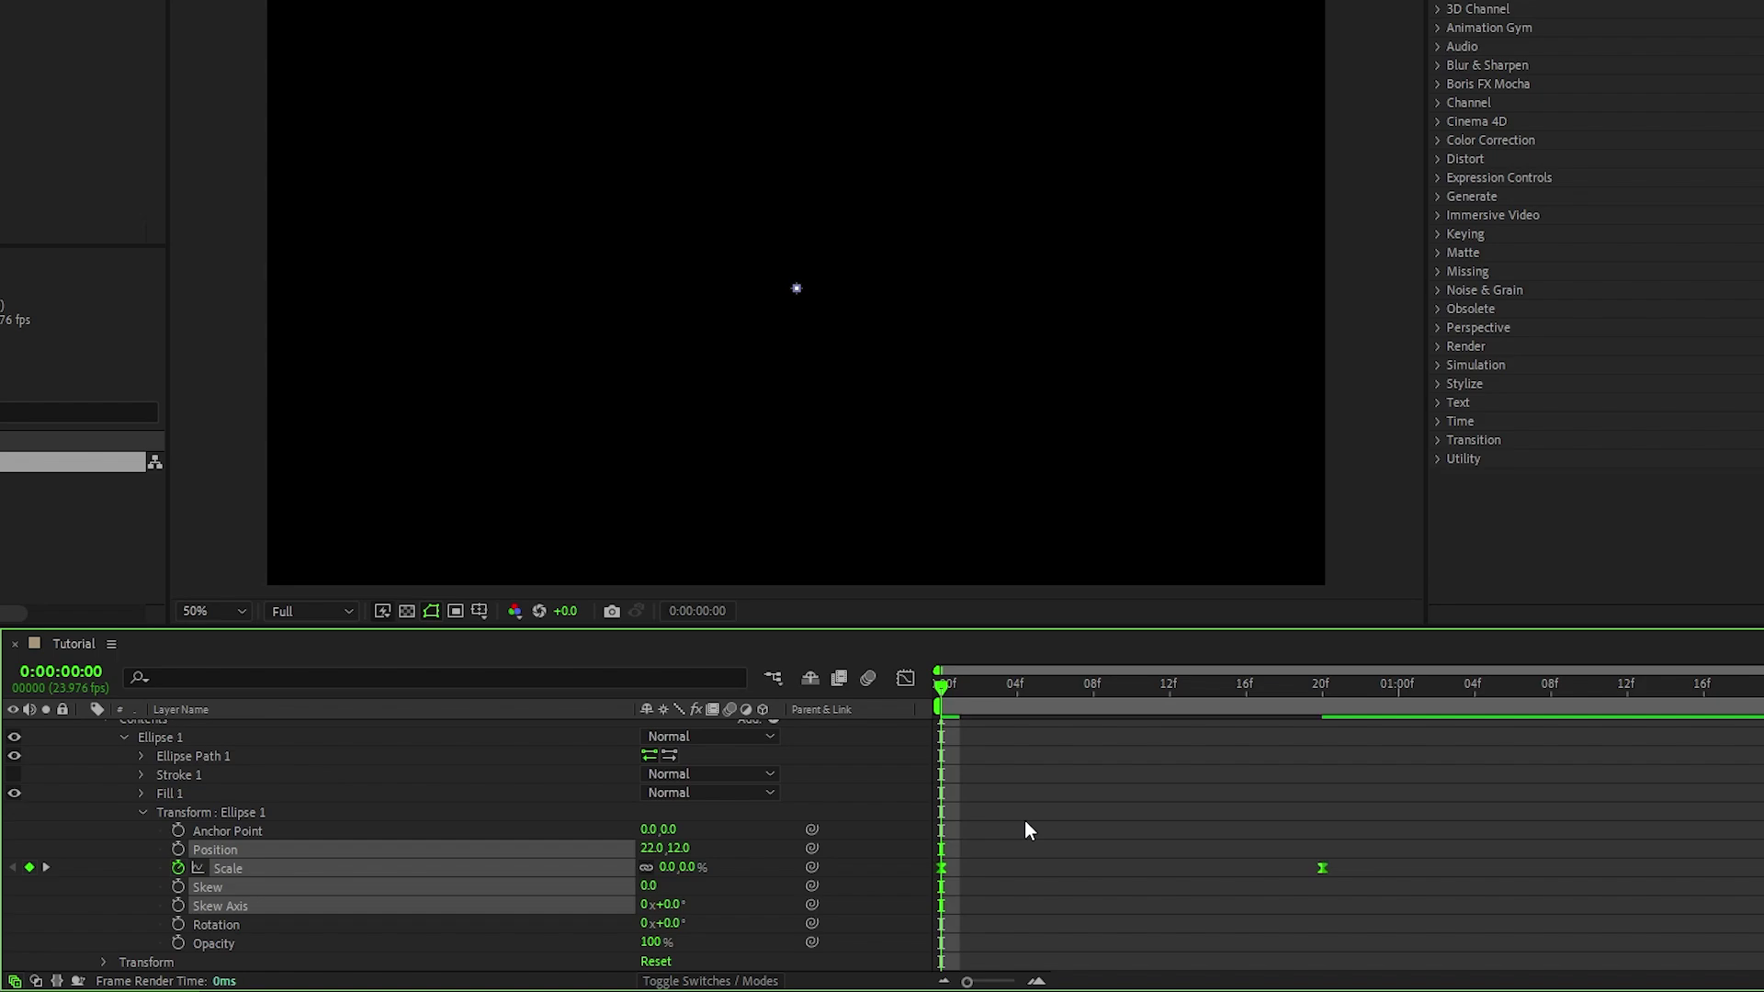
left_click(908, 682)
left_click(1259, 841)
left_click_drag(1194, 919, 1138, 918)
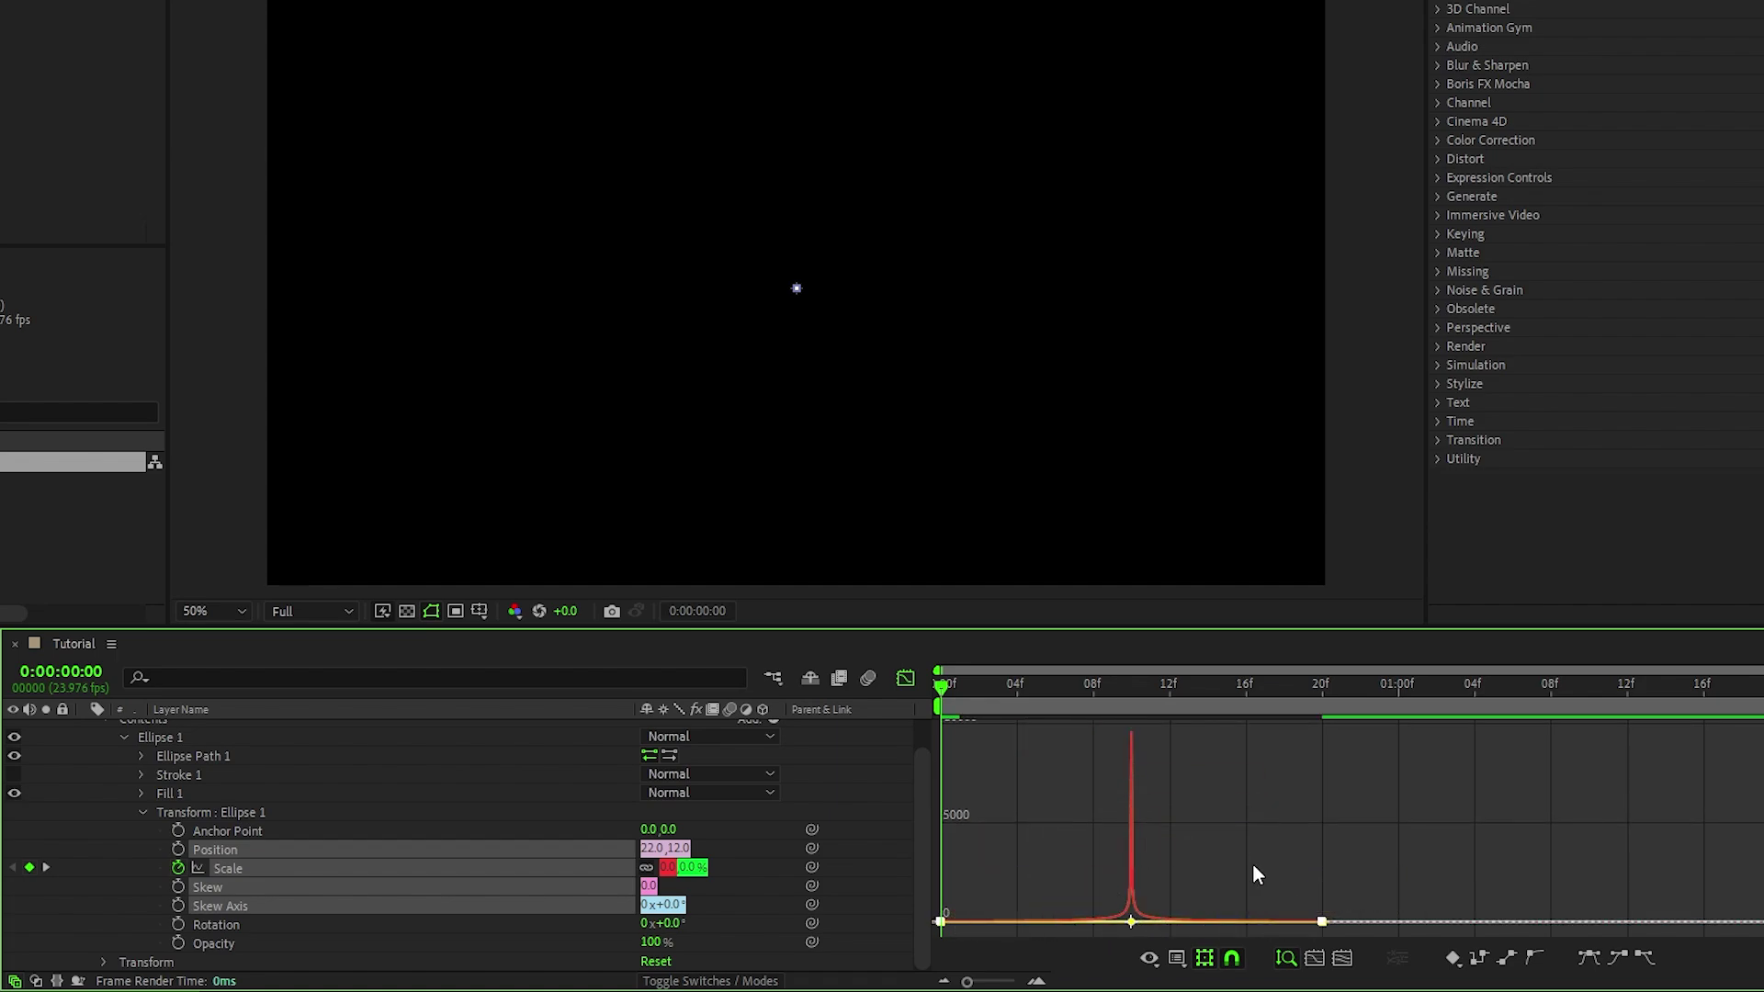
key("shift+F3")
left_click(879, 785)
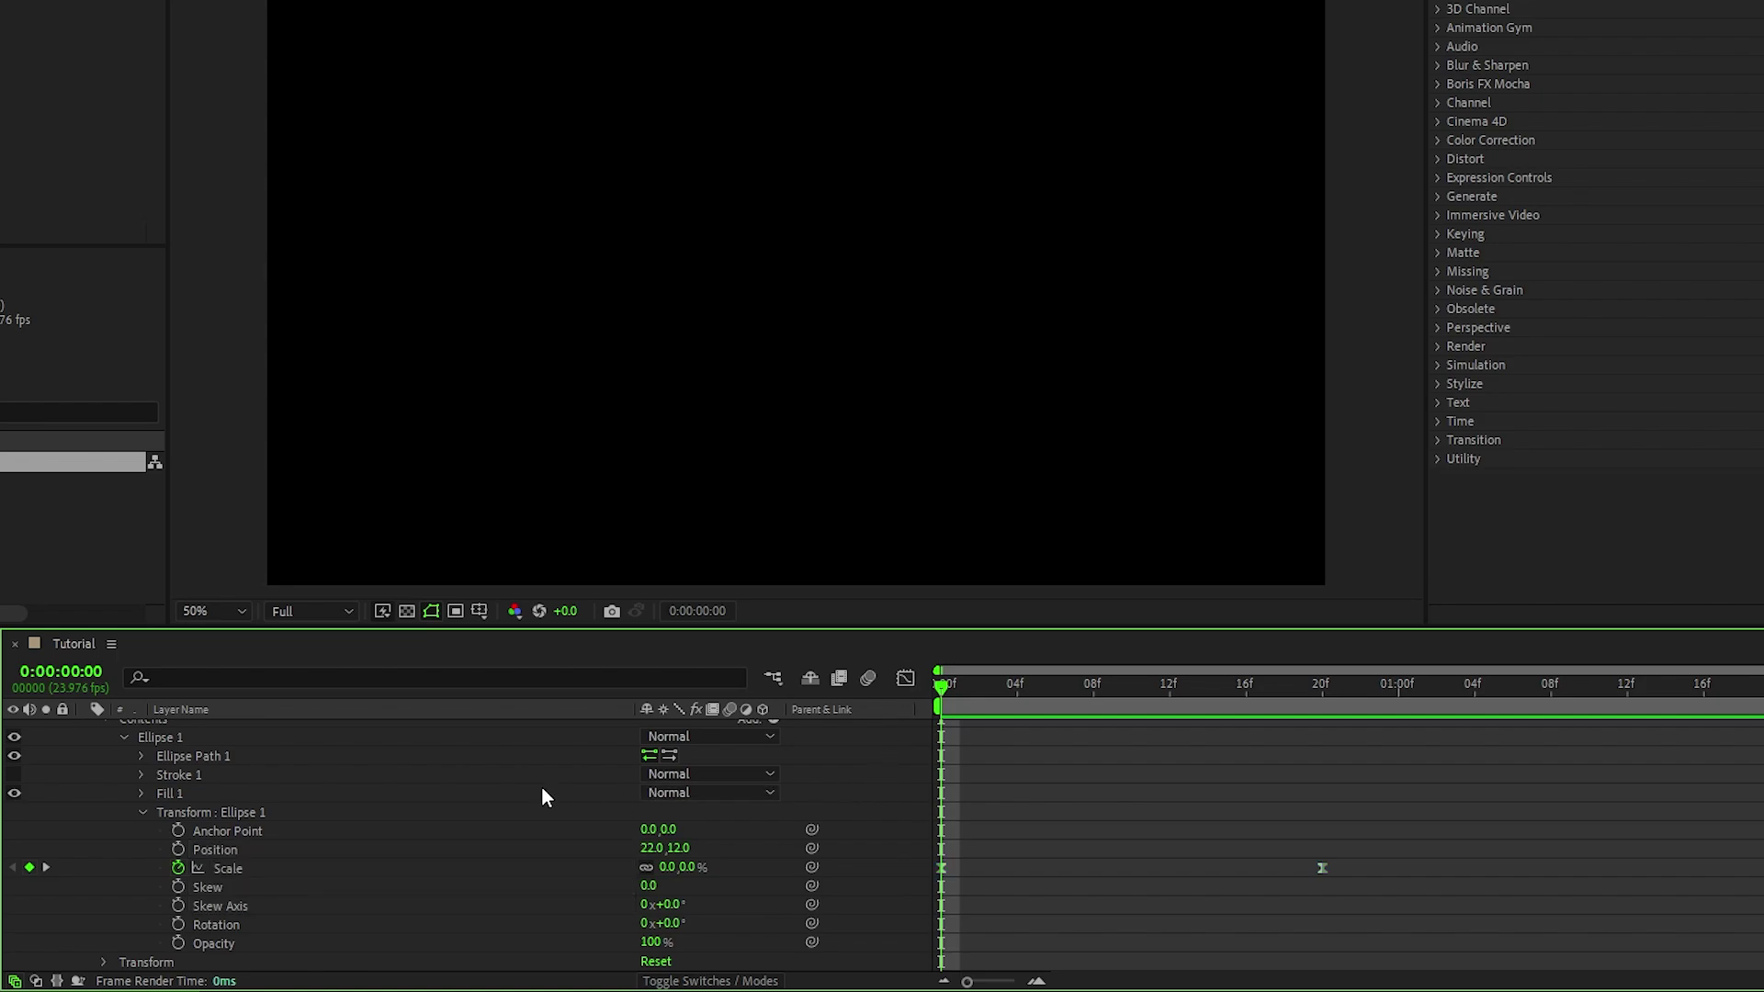
Duplicate Ellipse 1 with Ctrl+D and shift Ellipse 1's Scale keyframes a couple of frames later.
left_click(126, 738)
left_click(122, 768)
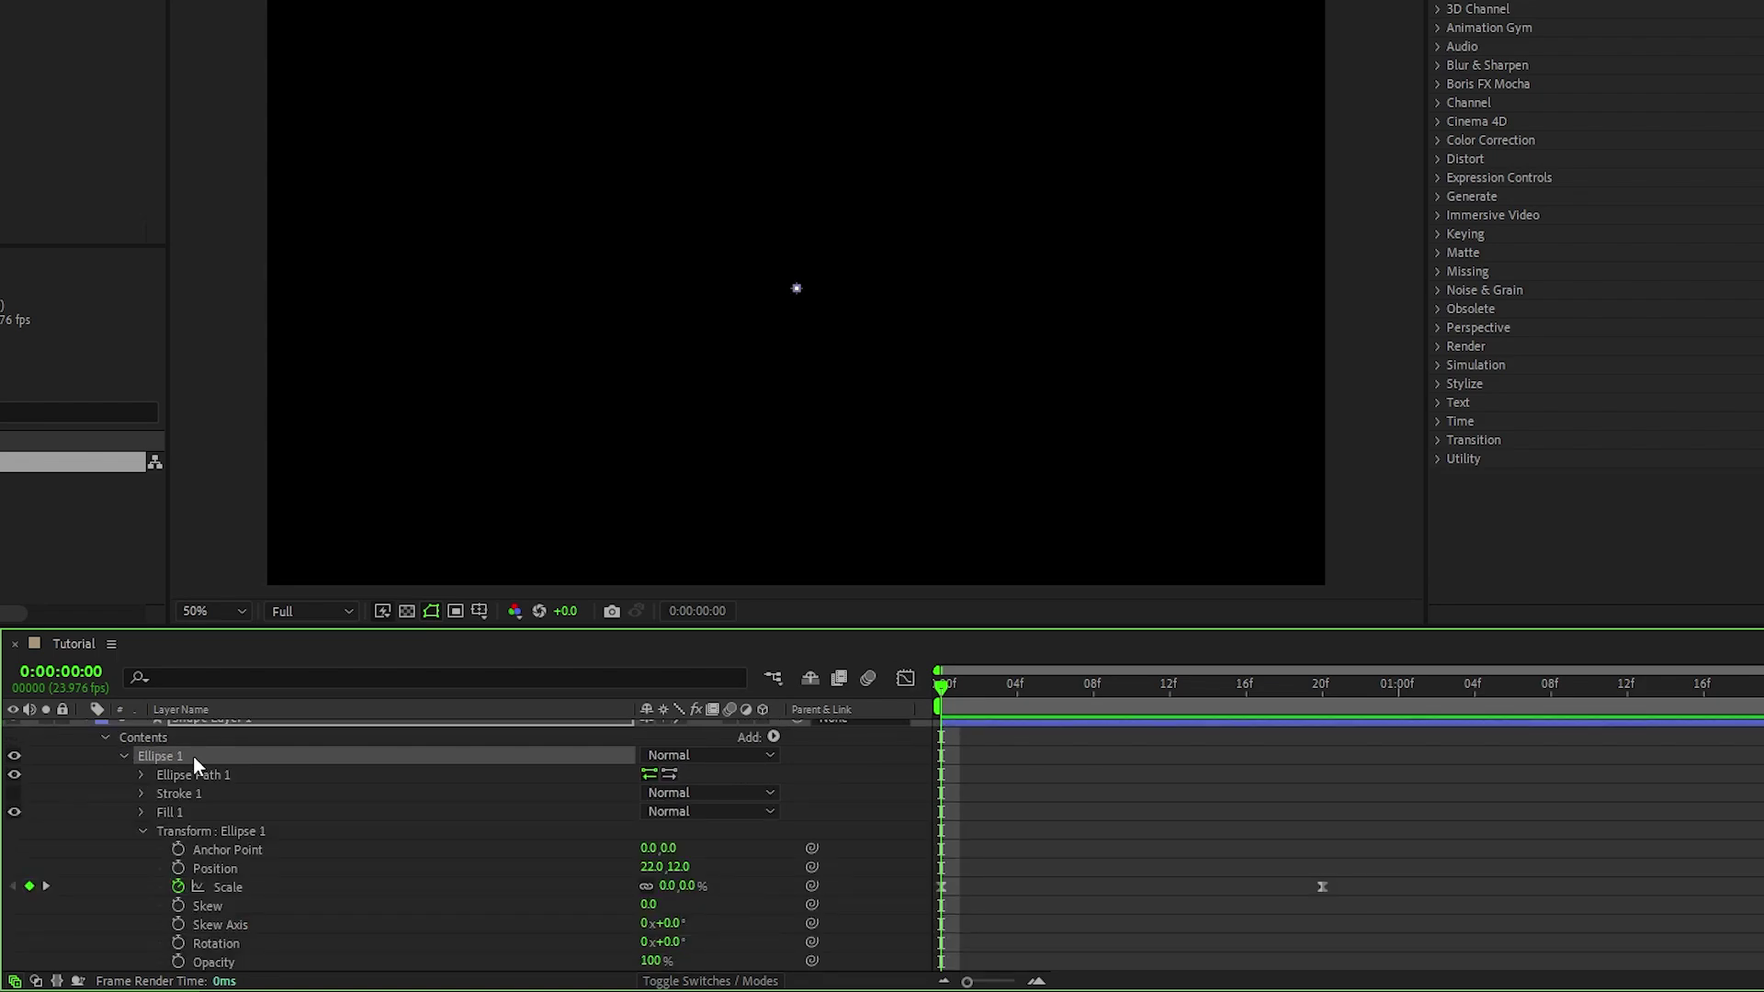
key("ctrl+d")
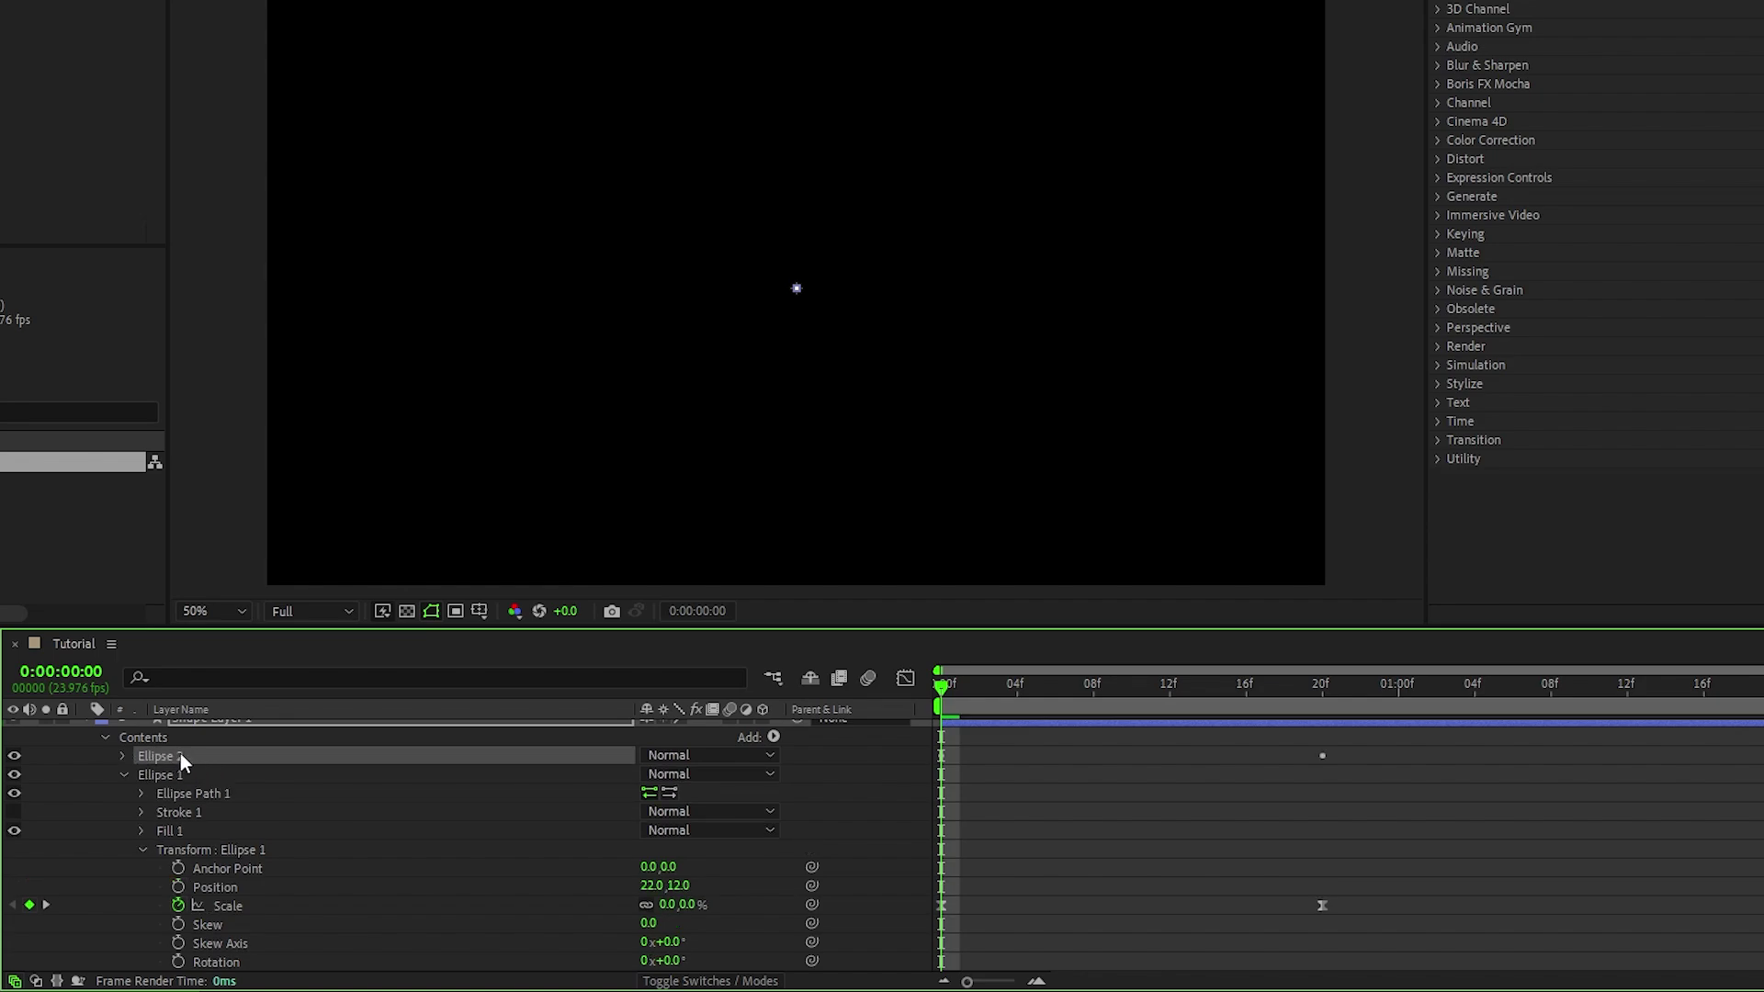
left_click_drag(1359, 886, 987, 879)
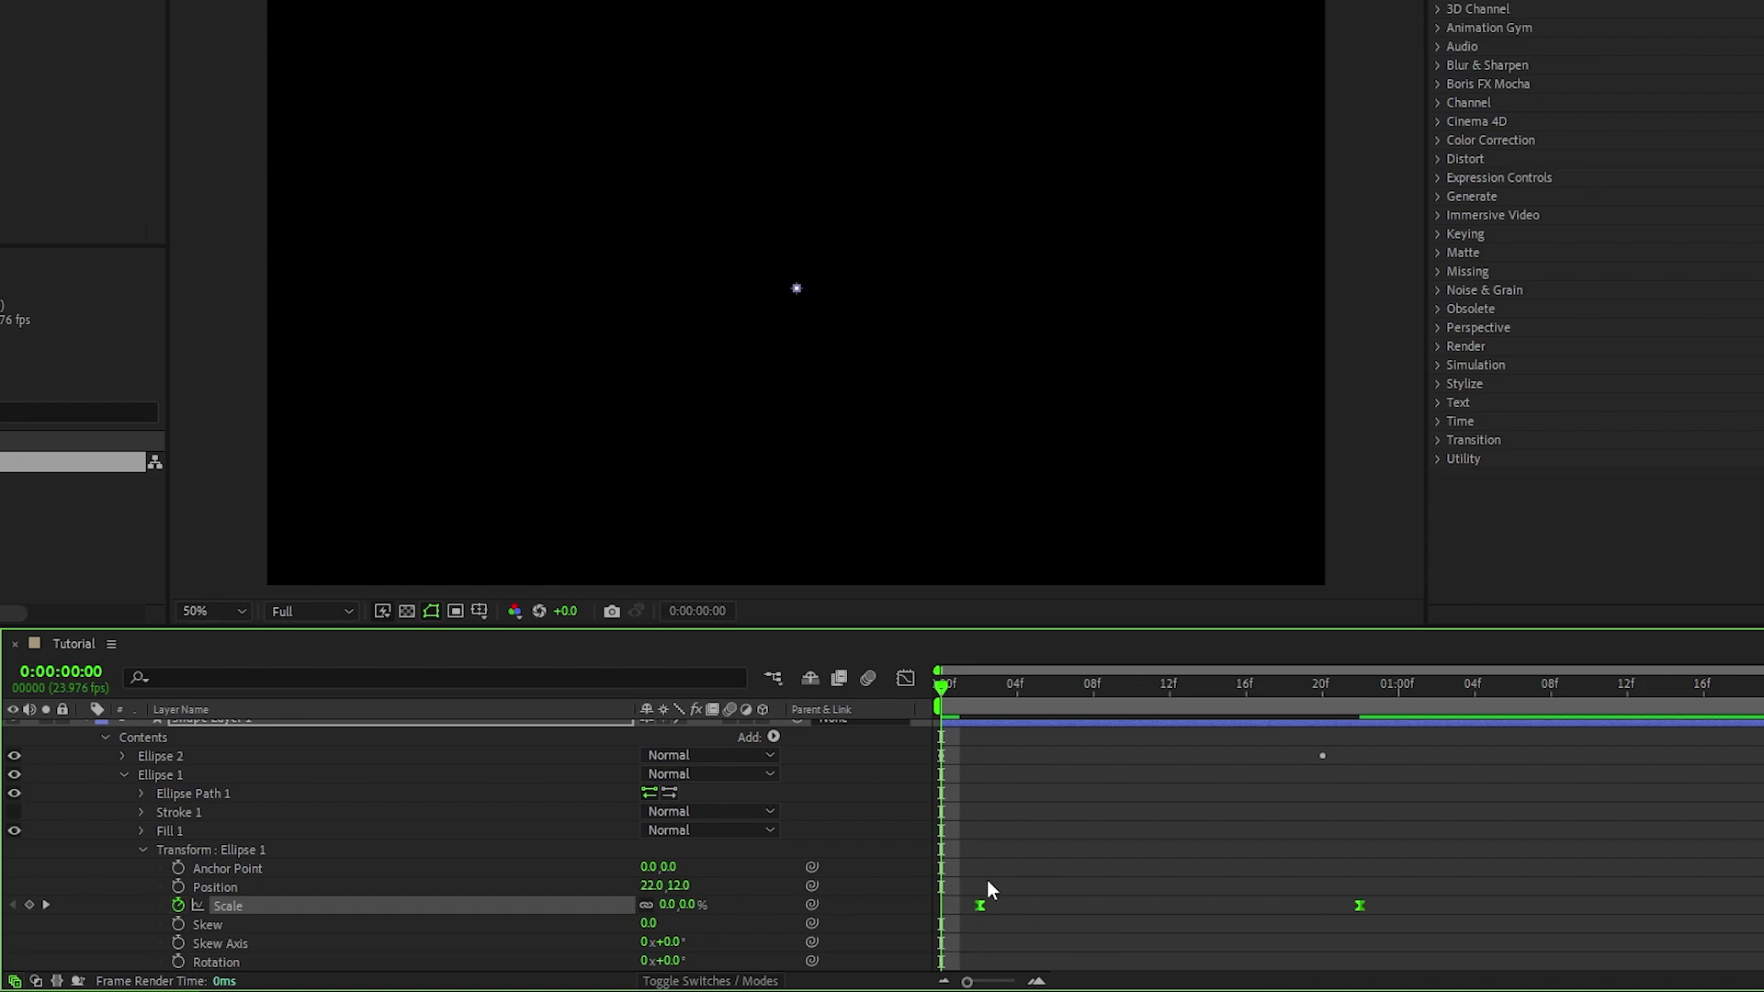
left_click(961, 933)
left_click(630, 856)
scroll(454, 821, "up", 1)
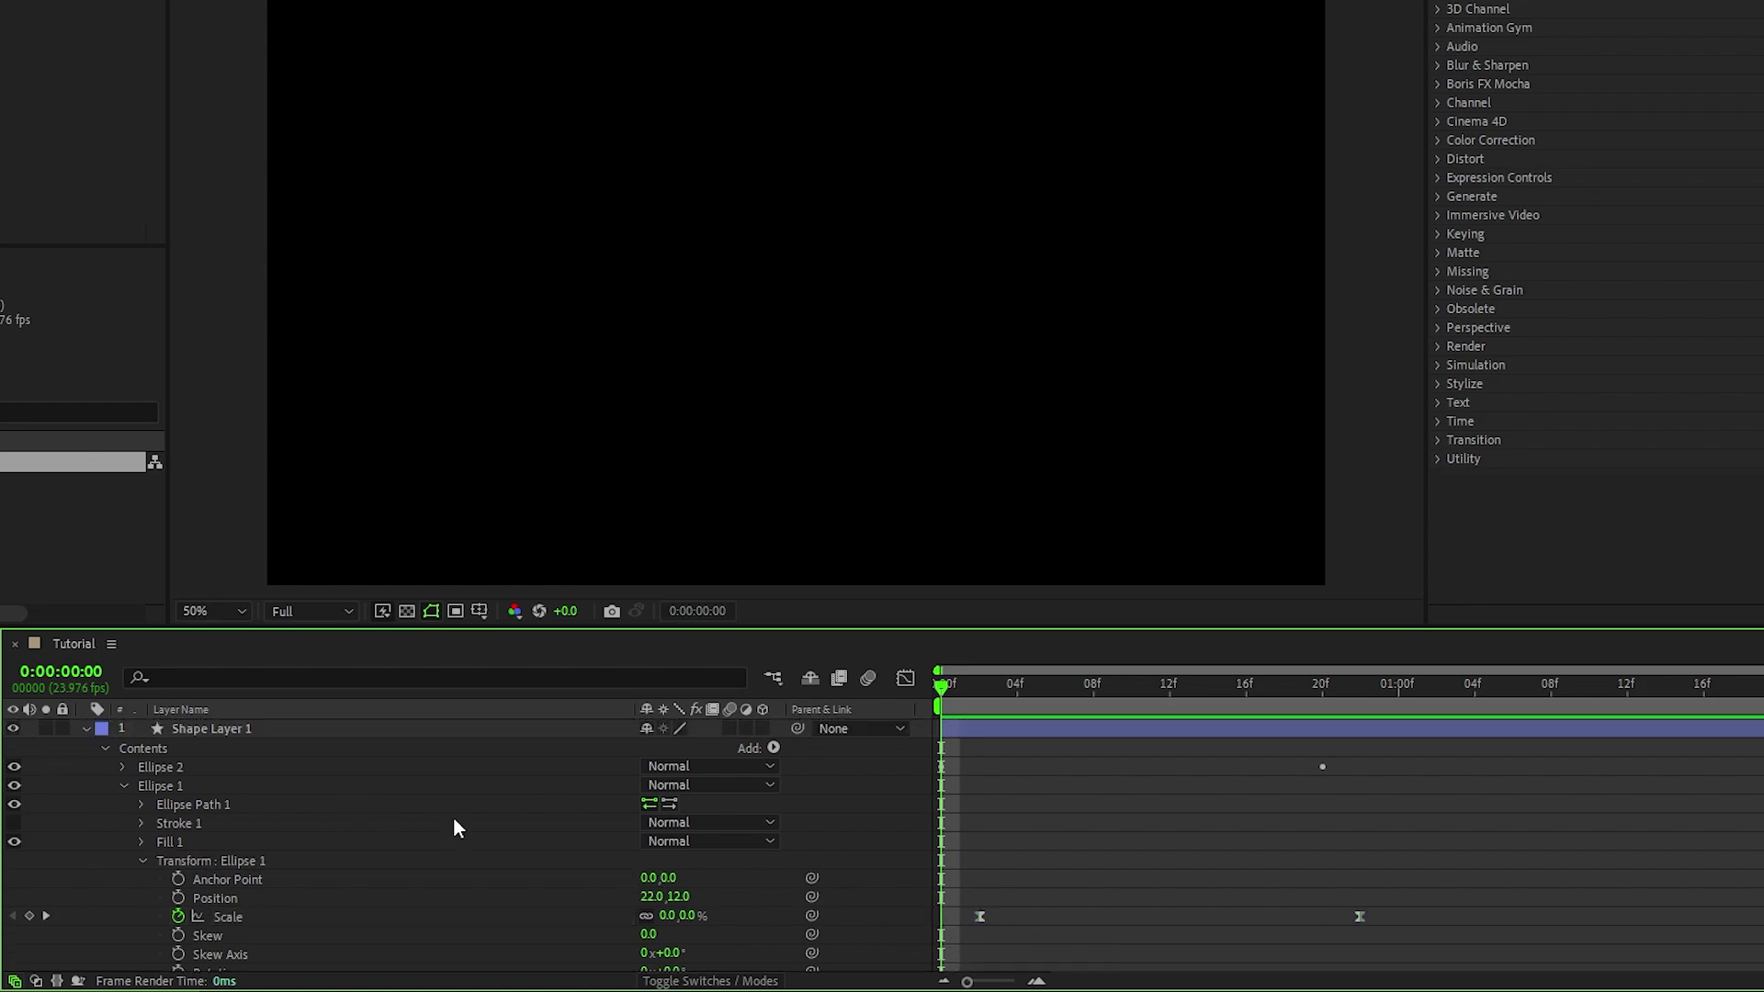
Add Merge Paths in Subtract mode to the shape layer and preview the ring.
left_click(774, 748)
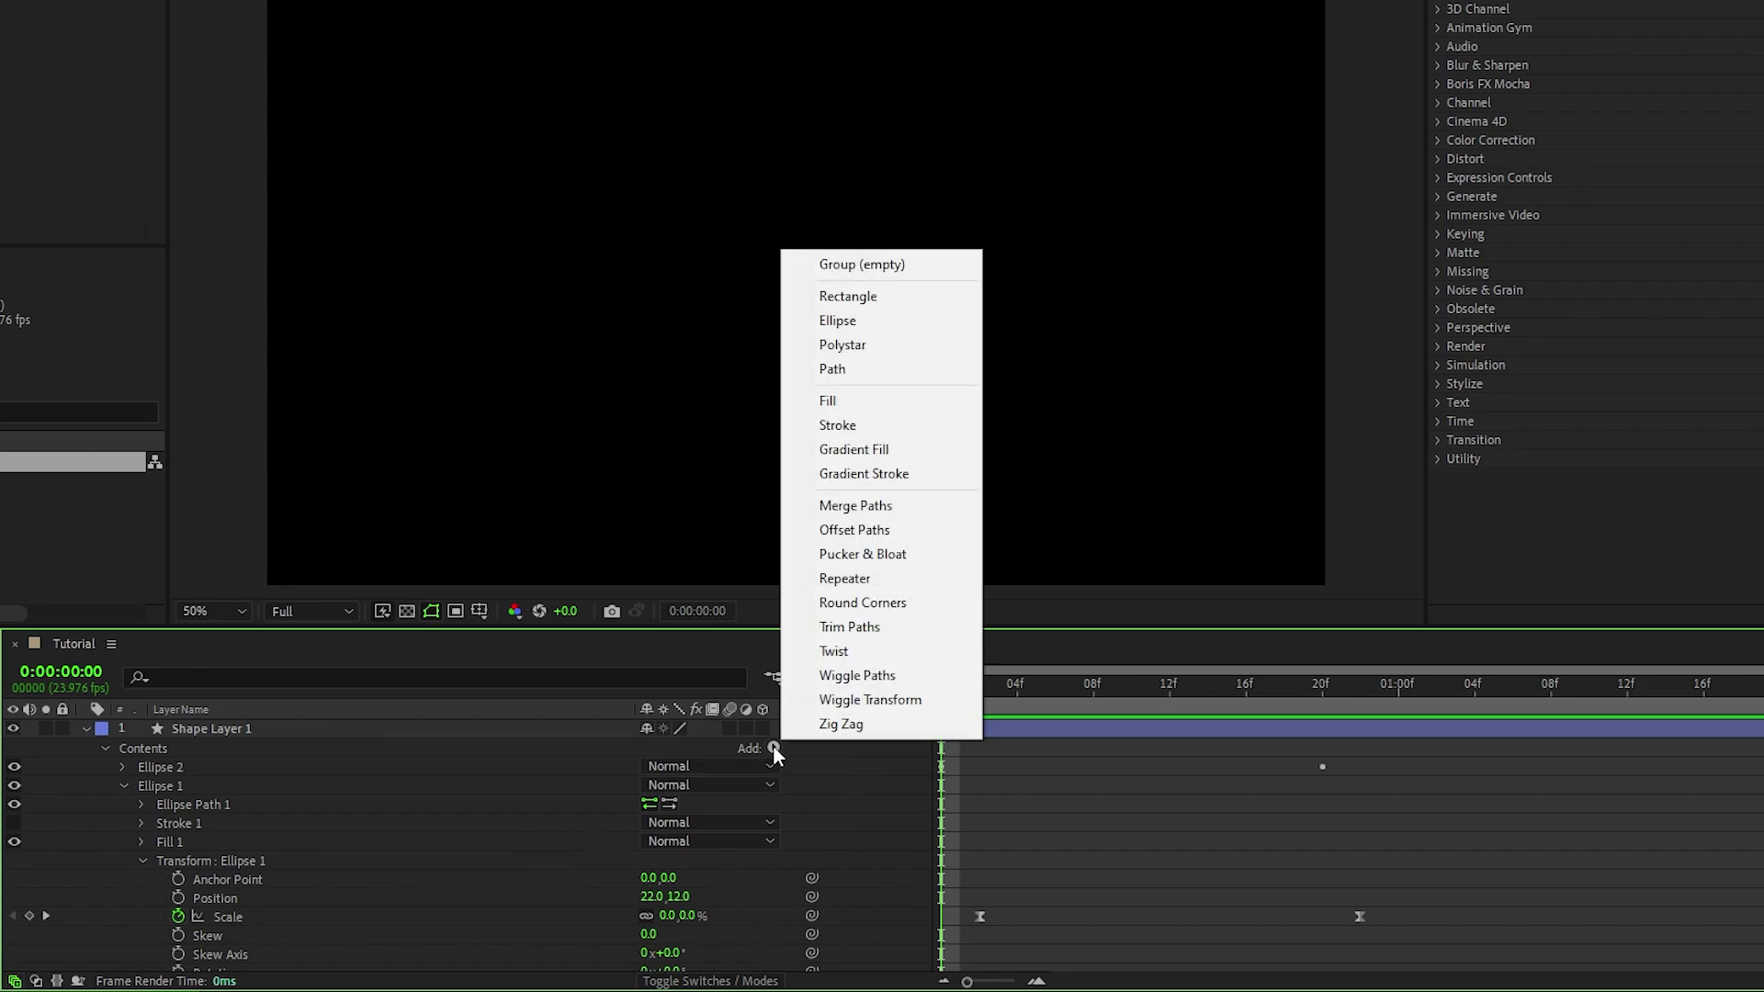
left_click(846, 507)
scroll(506, 781, "down", 3)
left_click(124, 907)
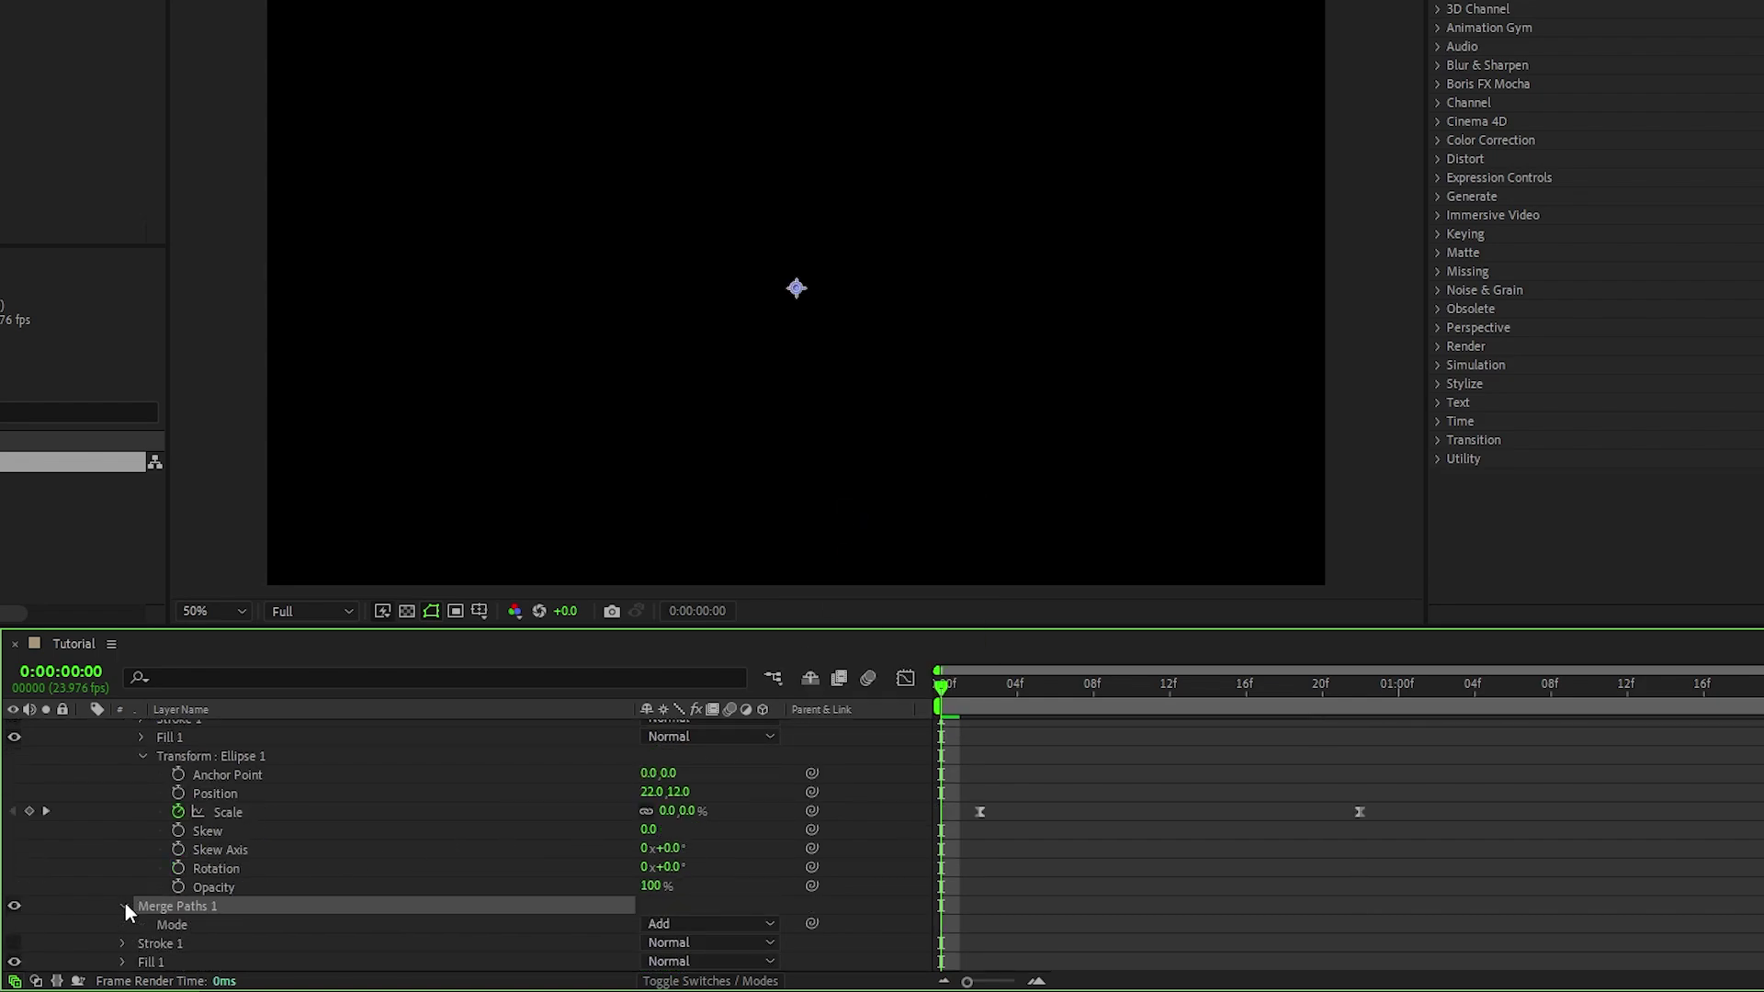
left_click(688, 923)
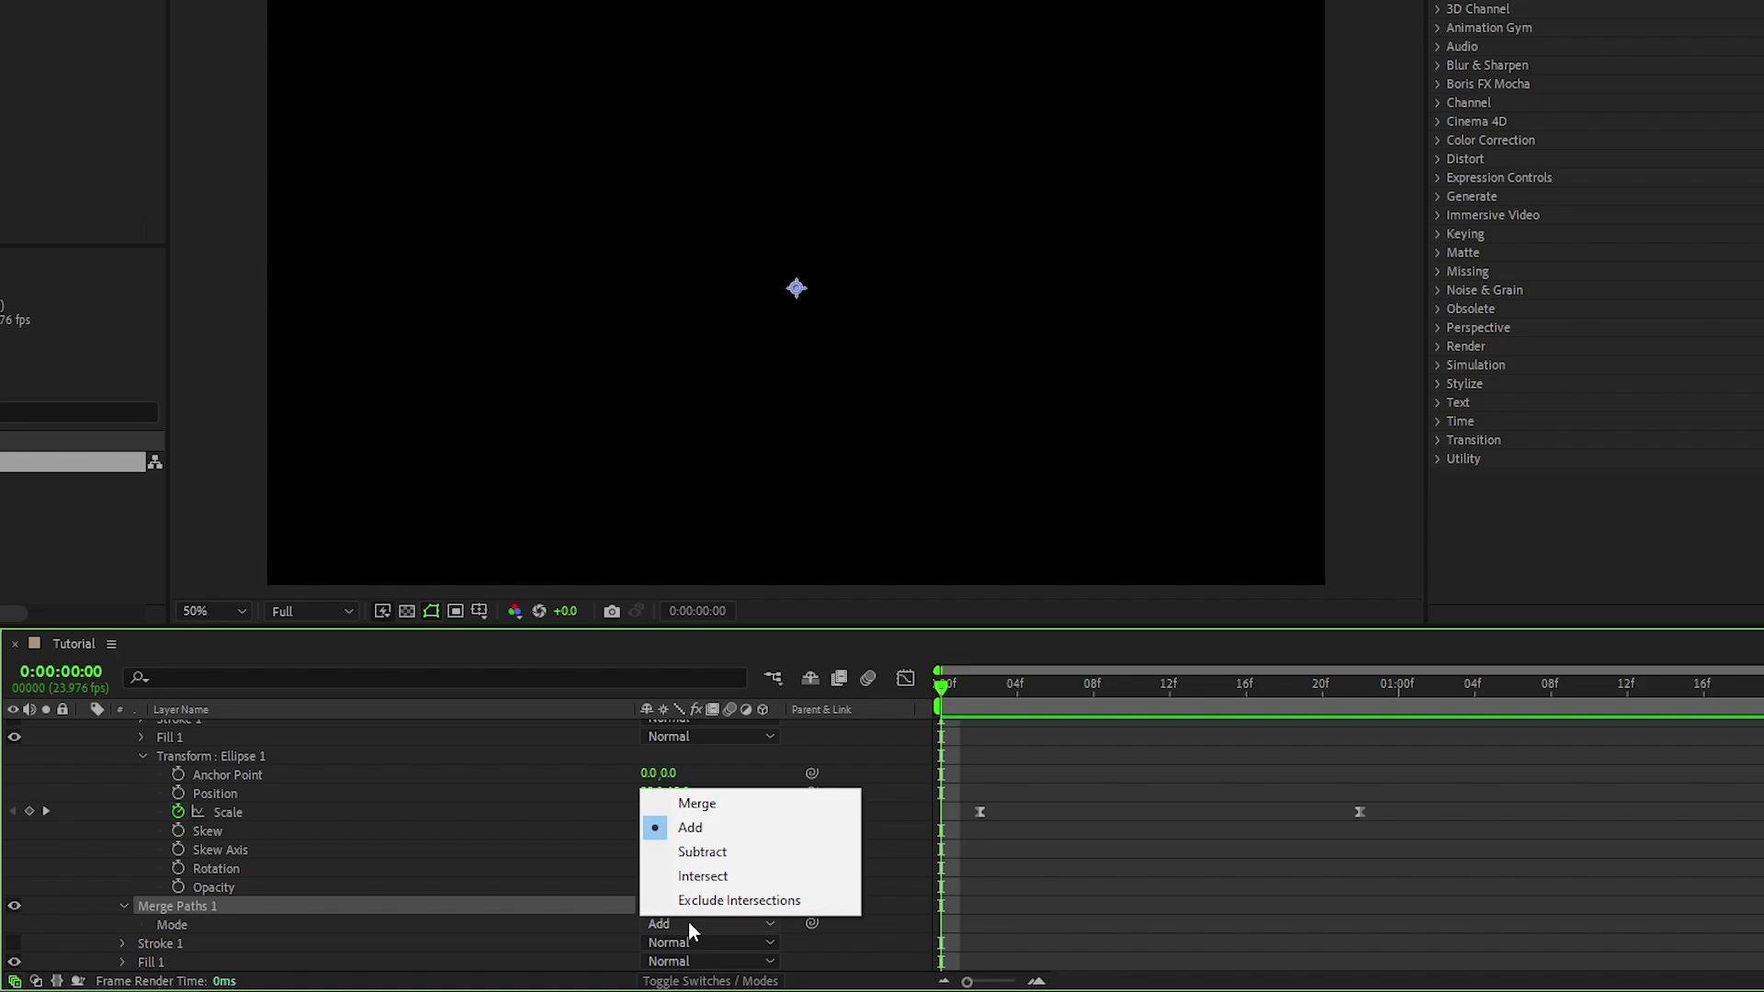
left_click(726, 847)
left_click(898, 858)
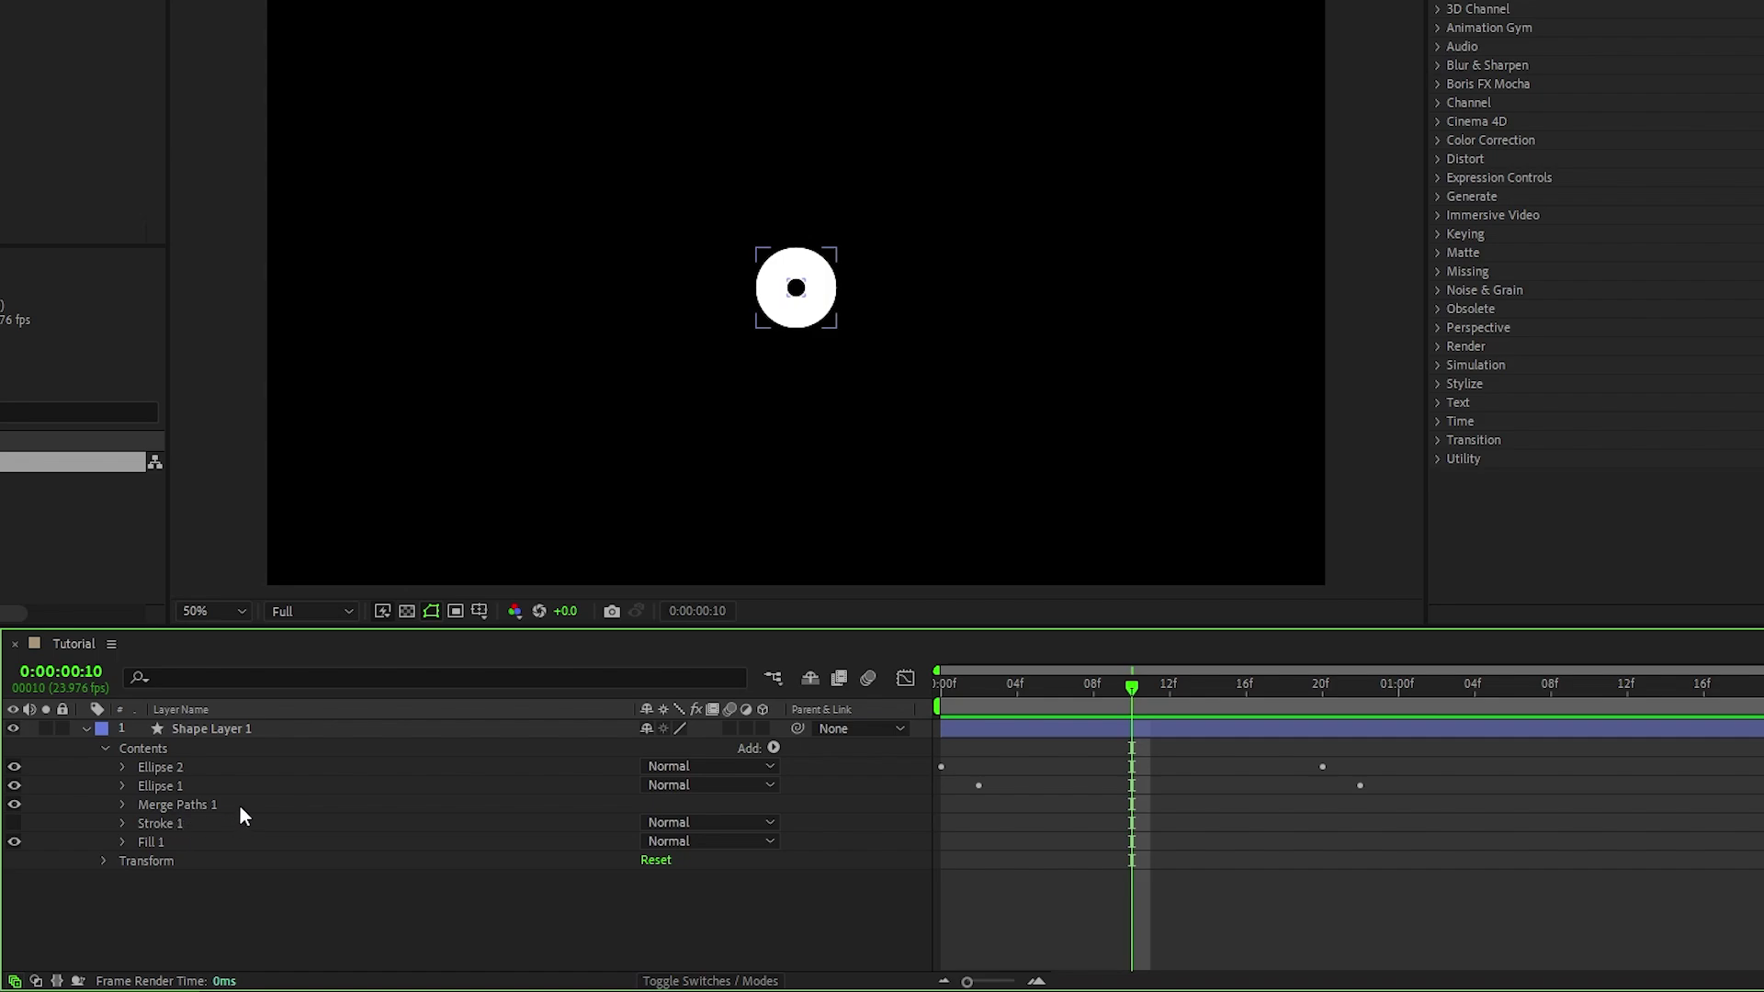
key("space")
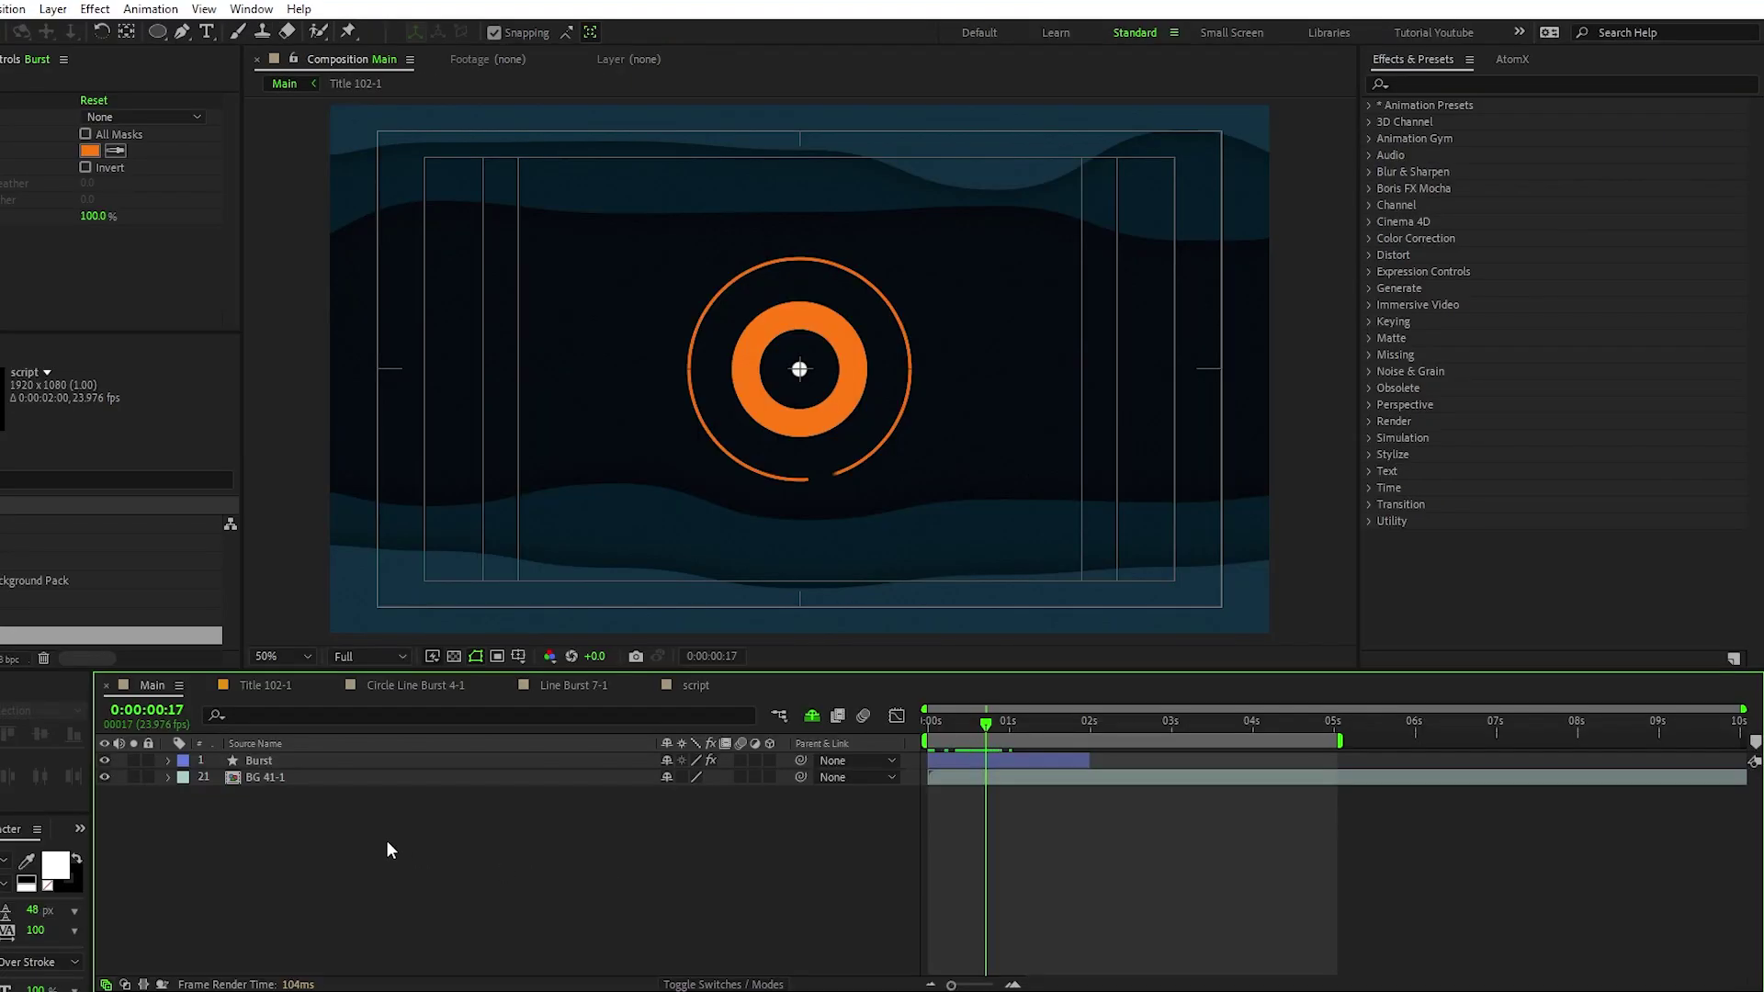
Duplicate the Burst layer twice and reposition the bursts on the canvas.
left_click(261, 762)
key("ctrl+d")
left_click_drag(799, 418, 1185, 457)
key("ctrl+d")
key("ctrl+d")
key("ctrl+d")
key("ctrl+d")
key("ctrl+d")
left_click(798, 386)
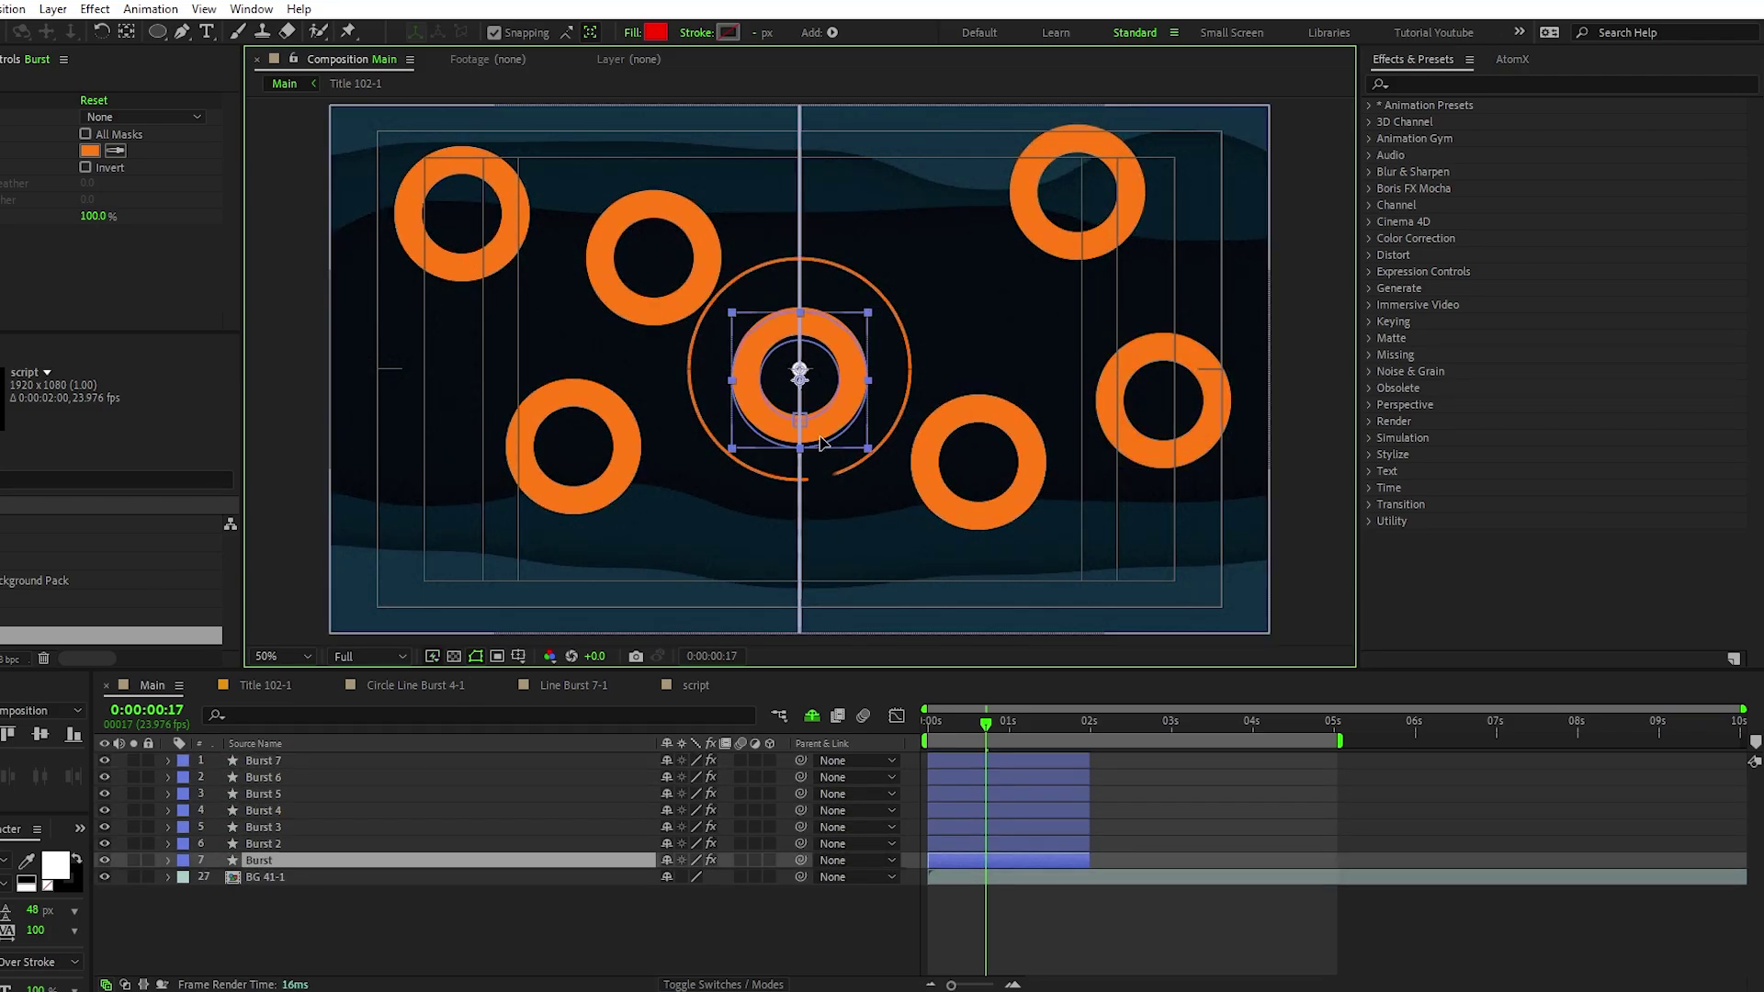
left_click_drag(798, 386, 799, 492)
Offset each Burst layer's bar slightly later in the timeline and preview the stagger.
left_click_drag(957, 860, 1036, 827)
left_click_drag(1029, 811, 1178, 778)
left_click_drag(1046, 763, 1112, 766)
key("space")
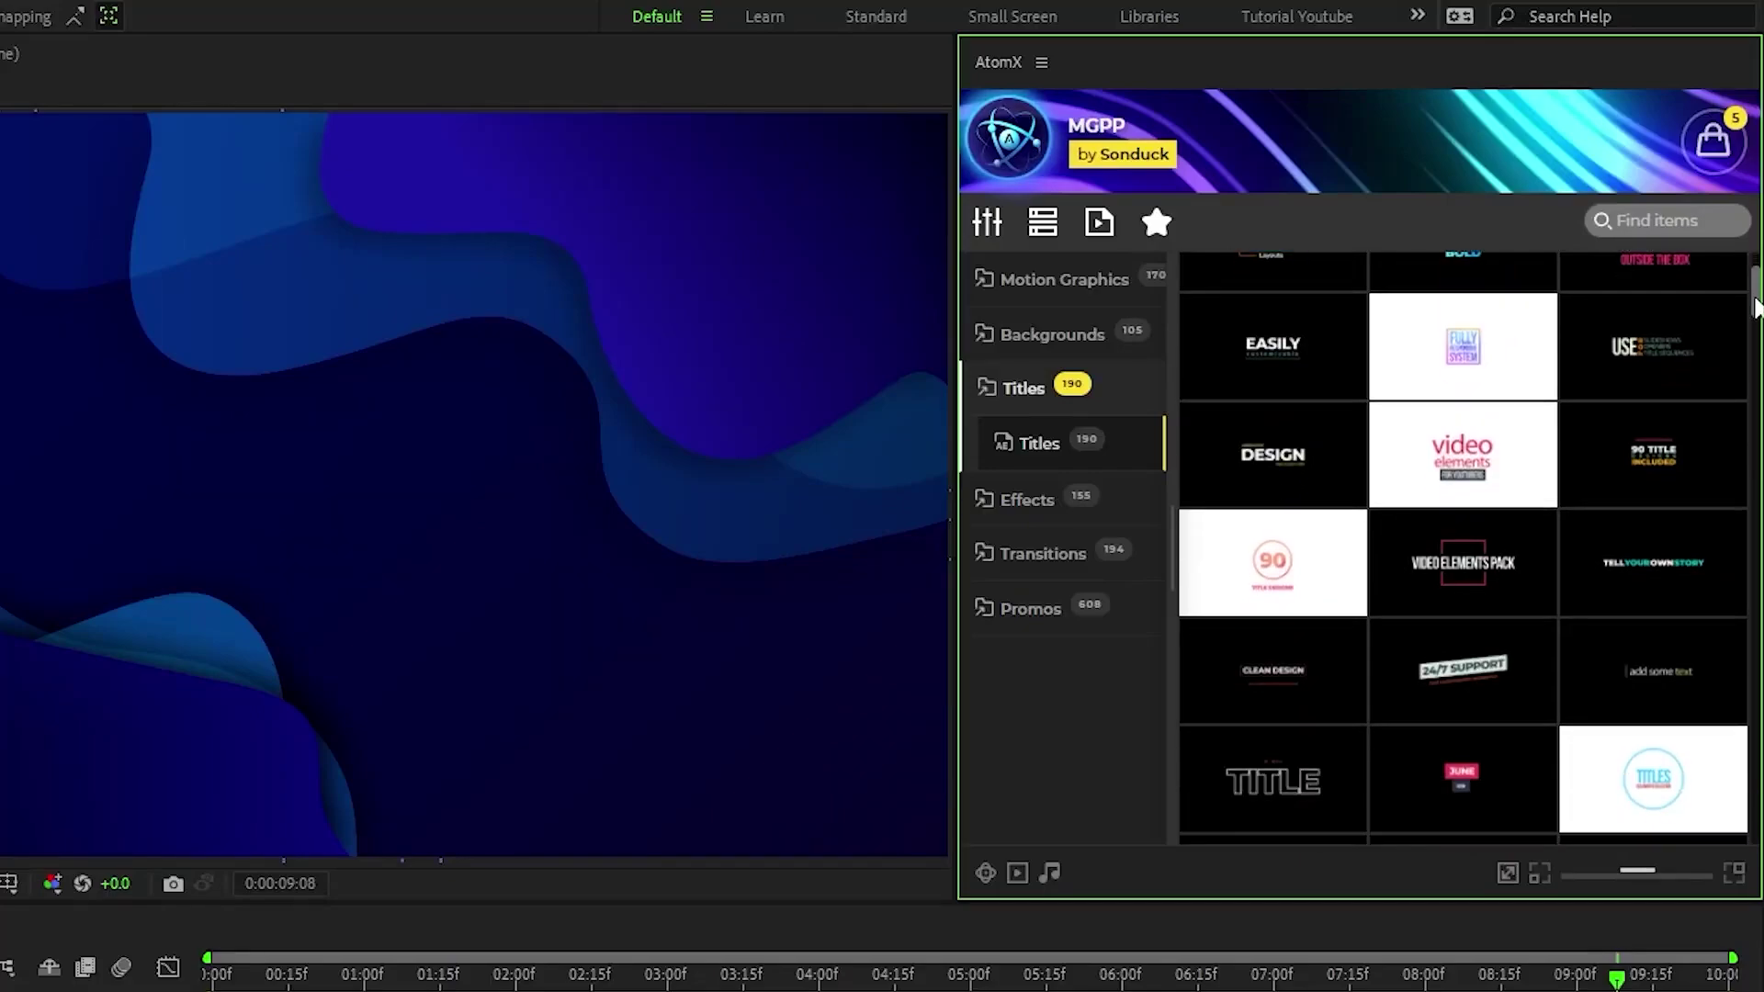
Scroll the Sonduck Film product page for the 1400+ Motion Graphics Professionals Pack.
left_click_drag(1756, 327, 1755, 367)
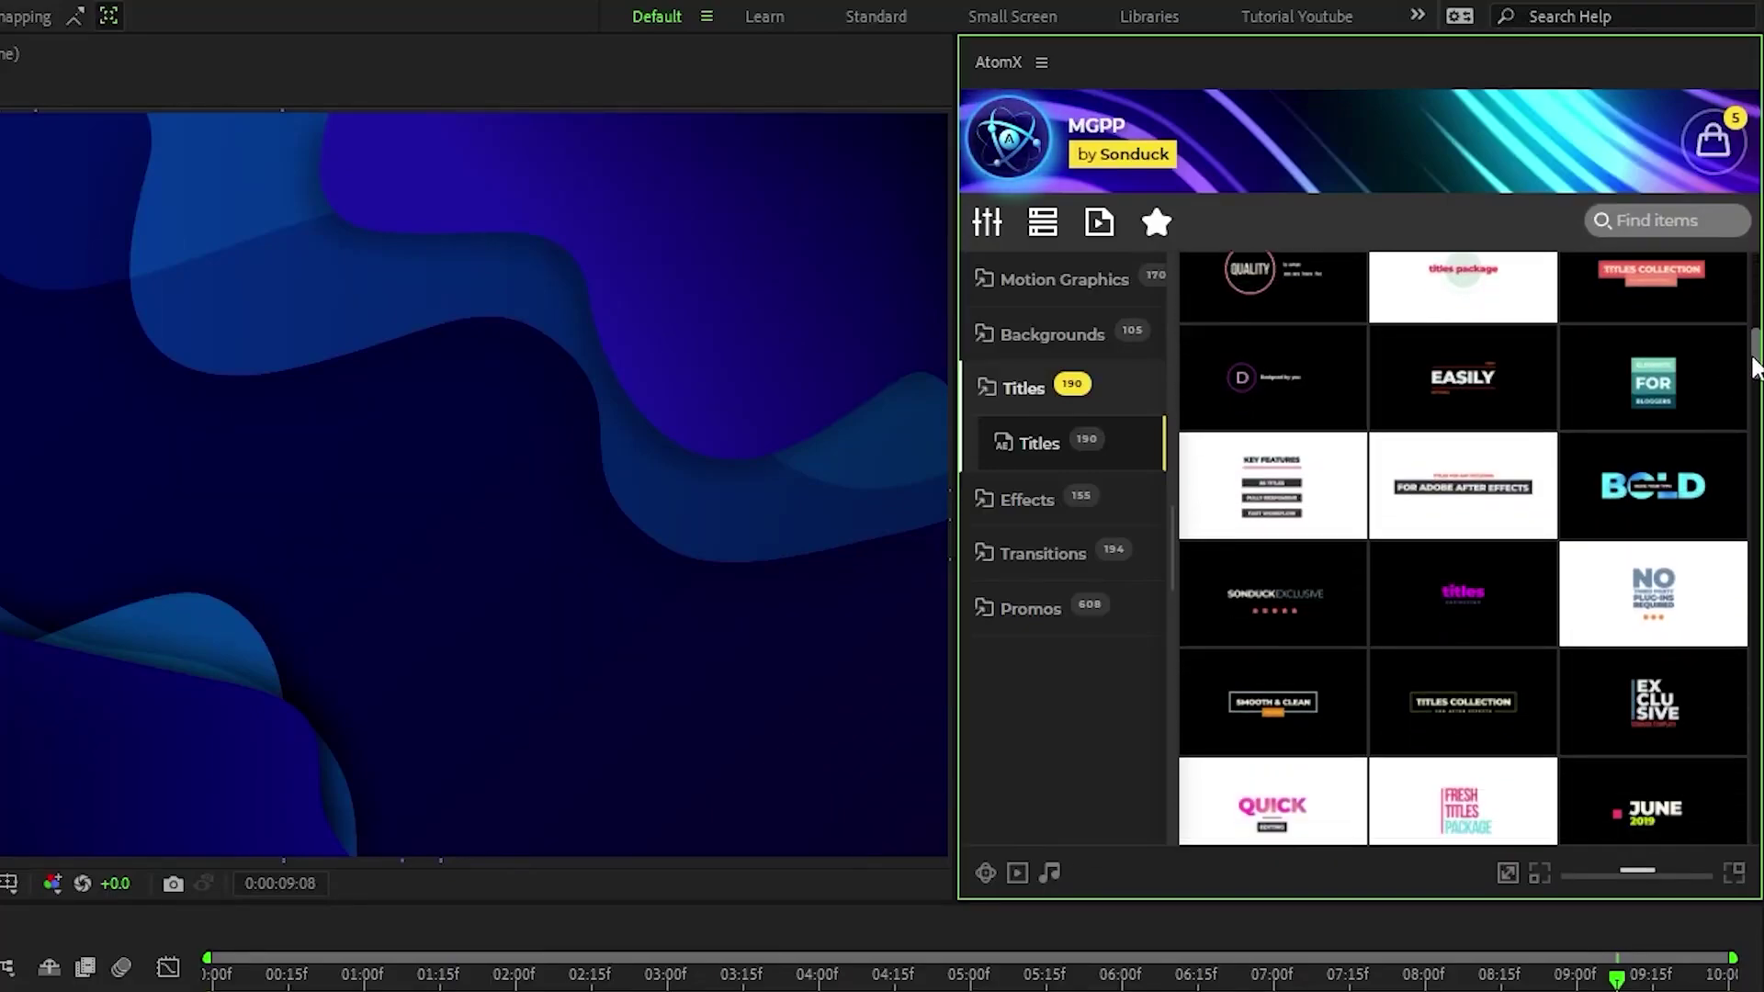
Add a title from the pack, set Text Color 1 to FFFFFF, and change the textbox colour.
left_click(1461, 531)
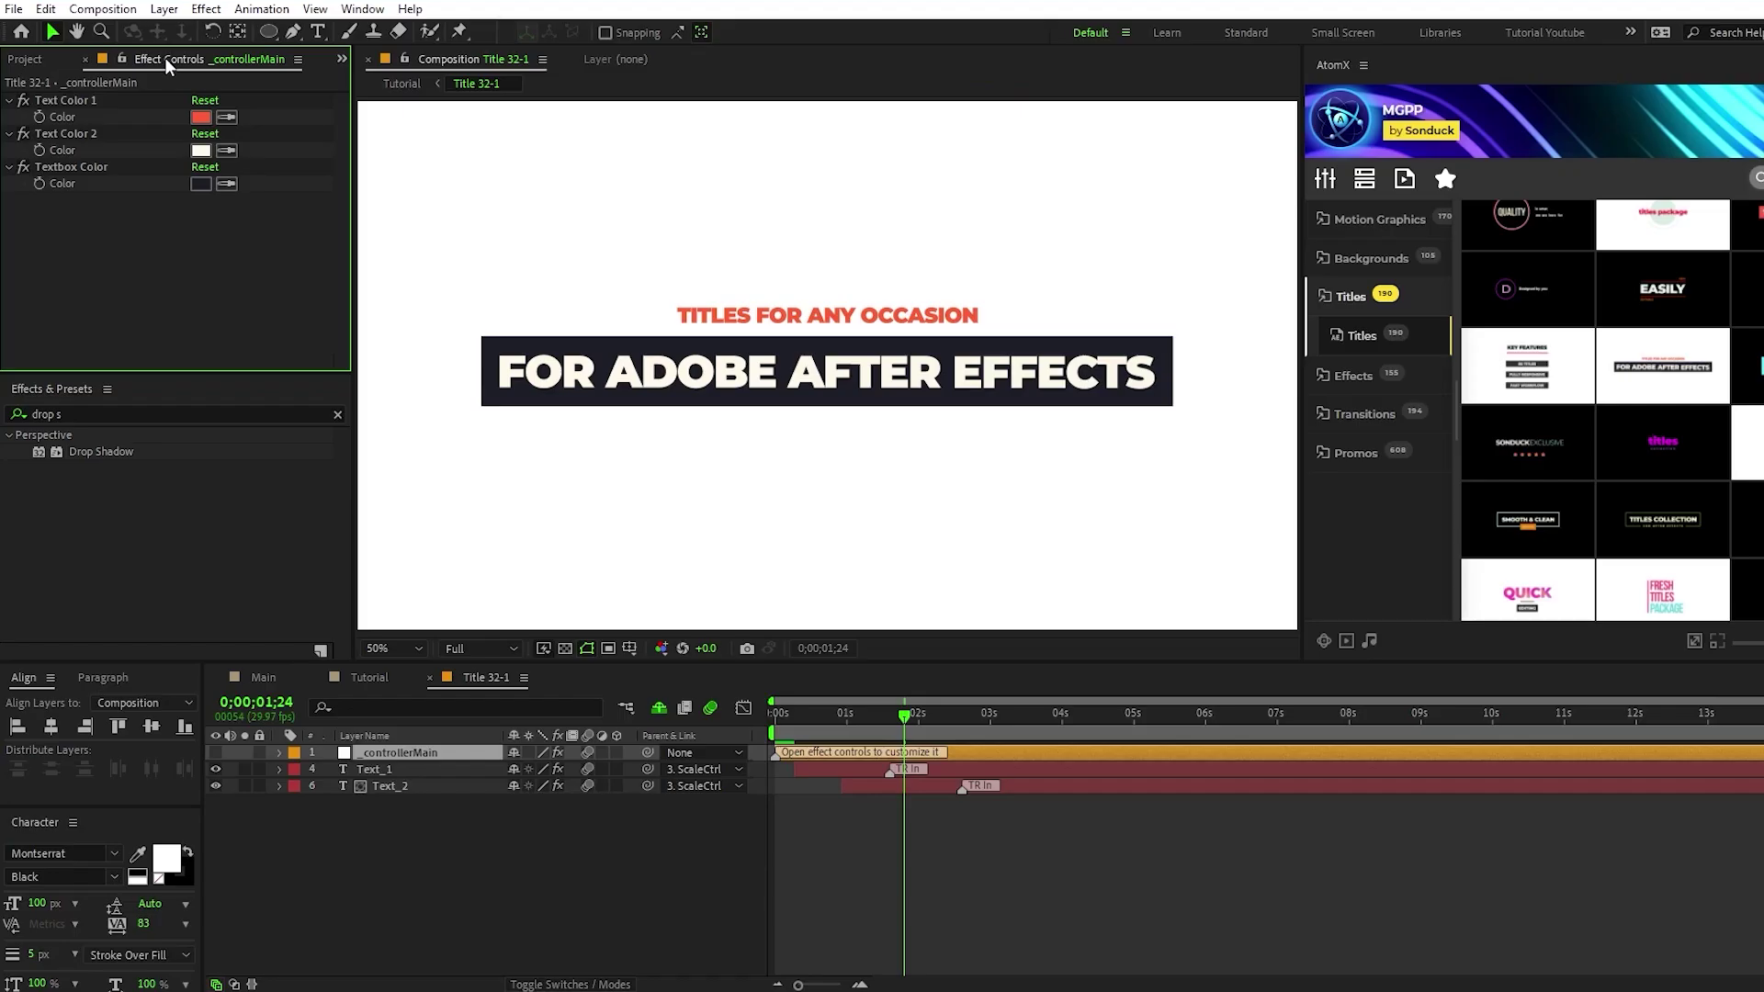
left_click(201, 116)
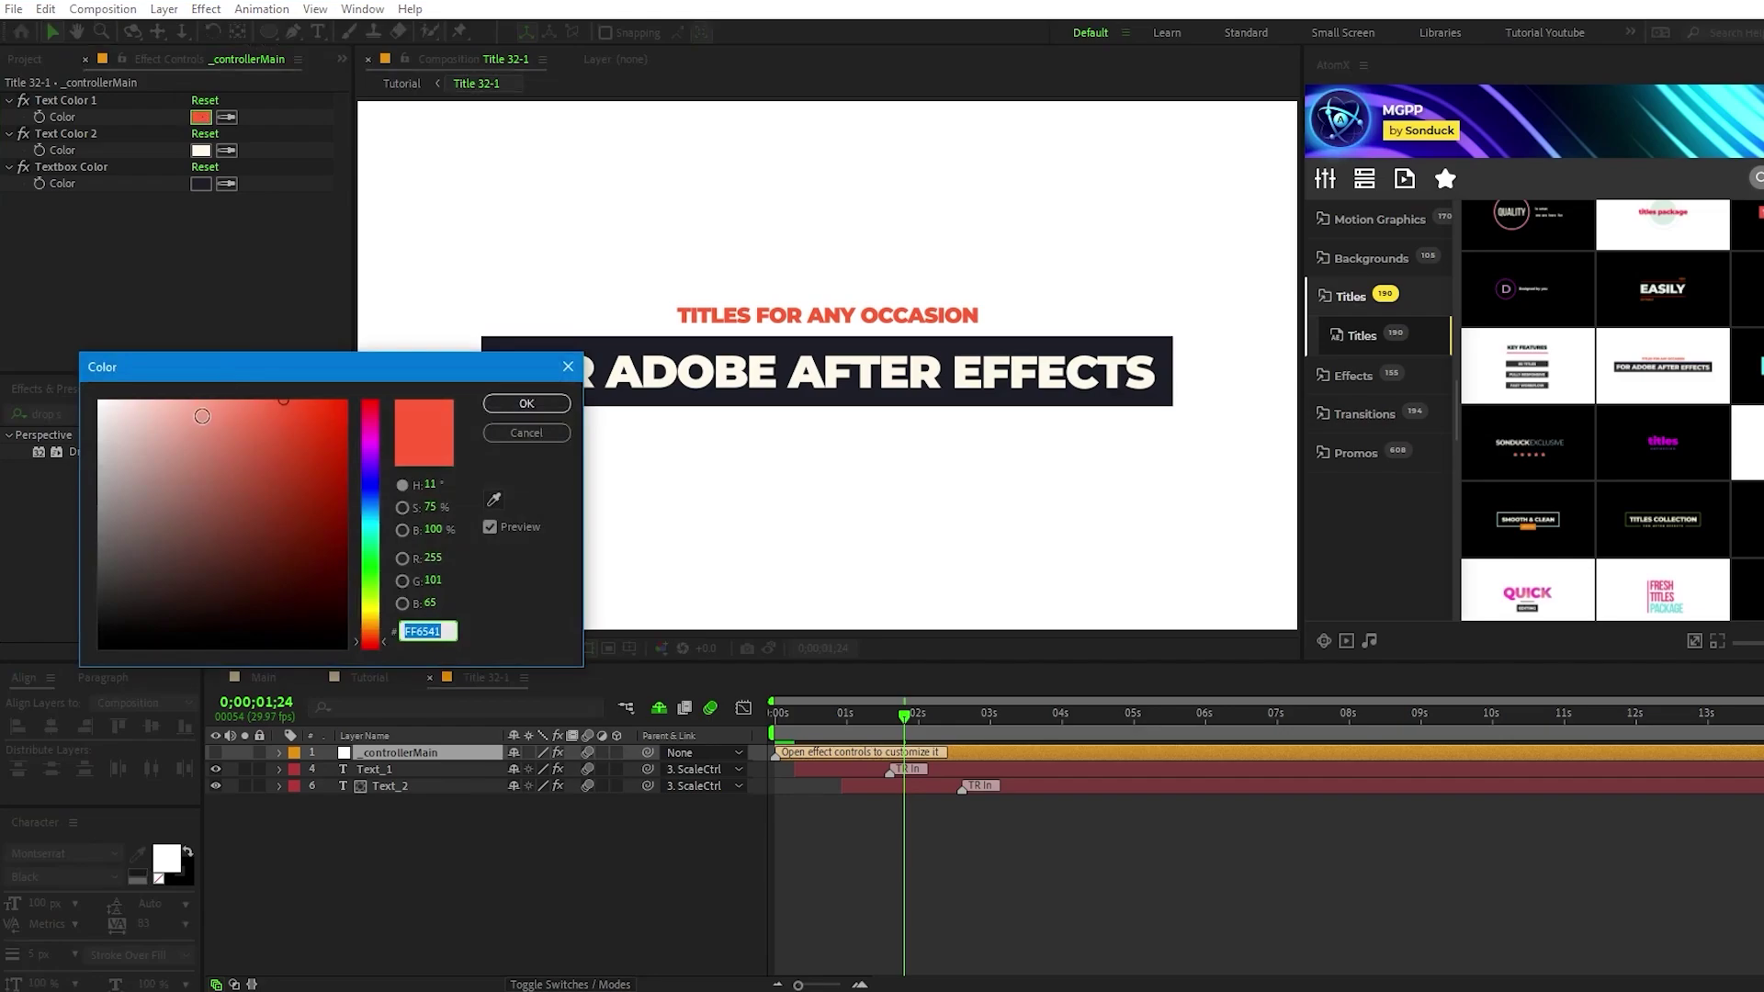
type("FFFFFF")
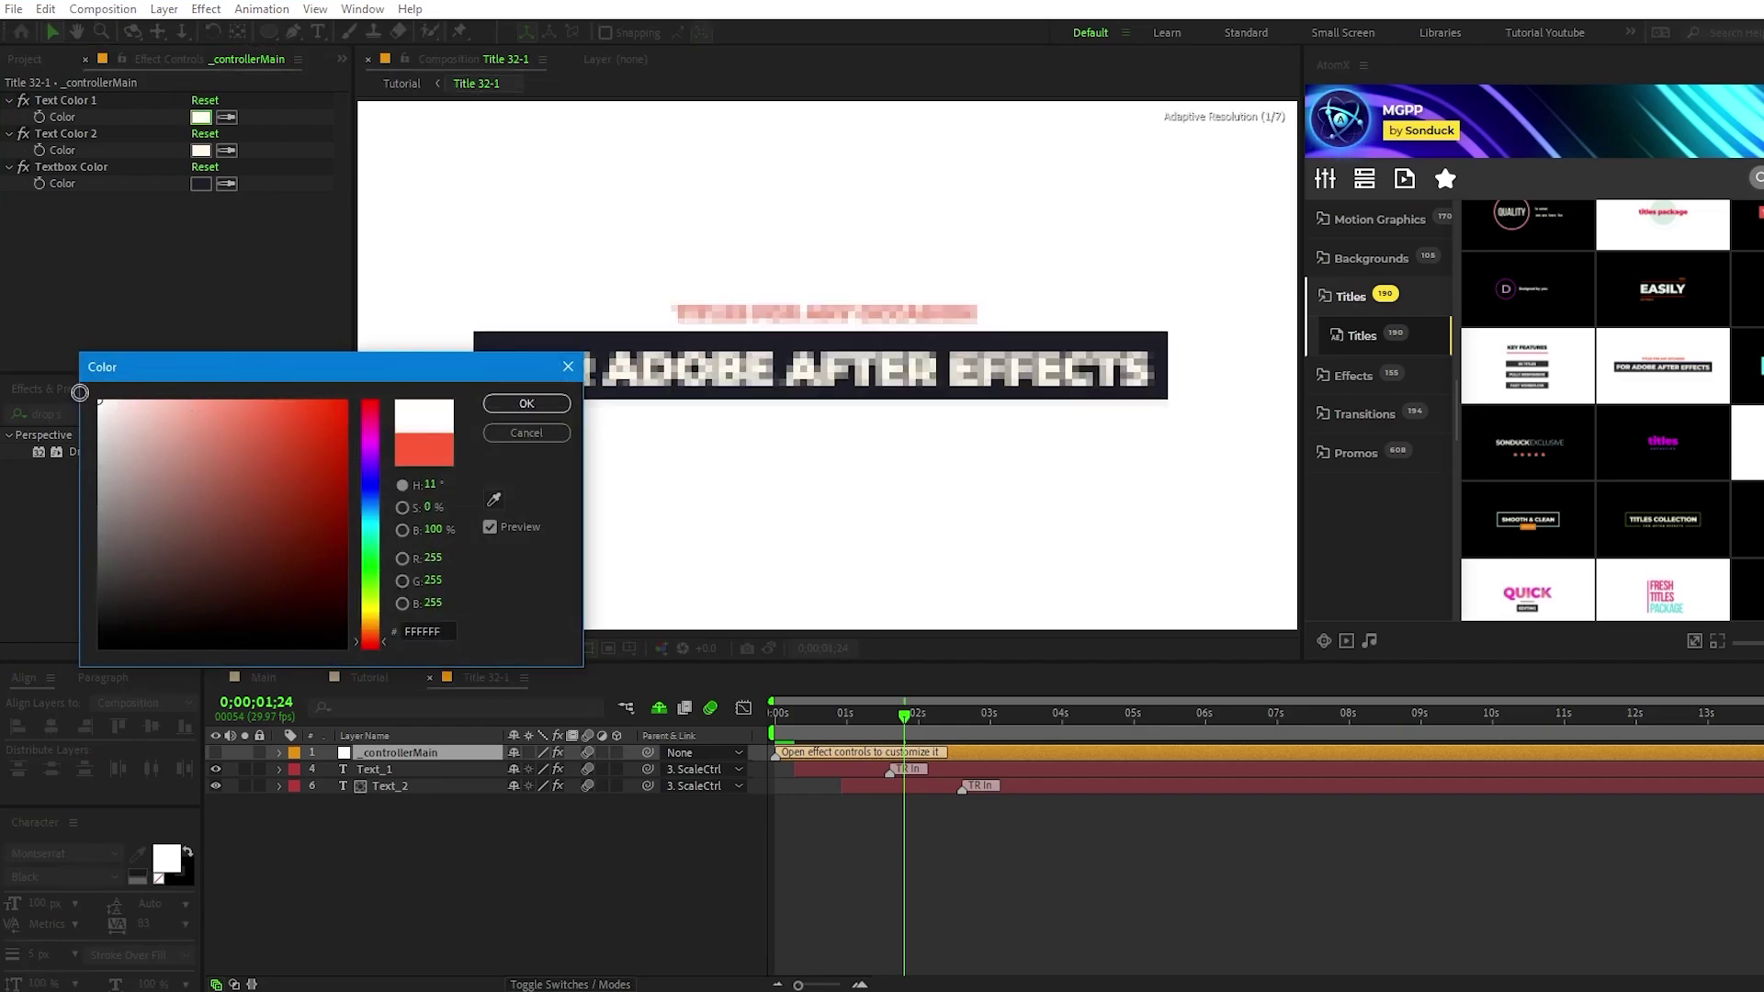
key("Return")
left_click(200, 184)
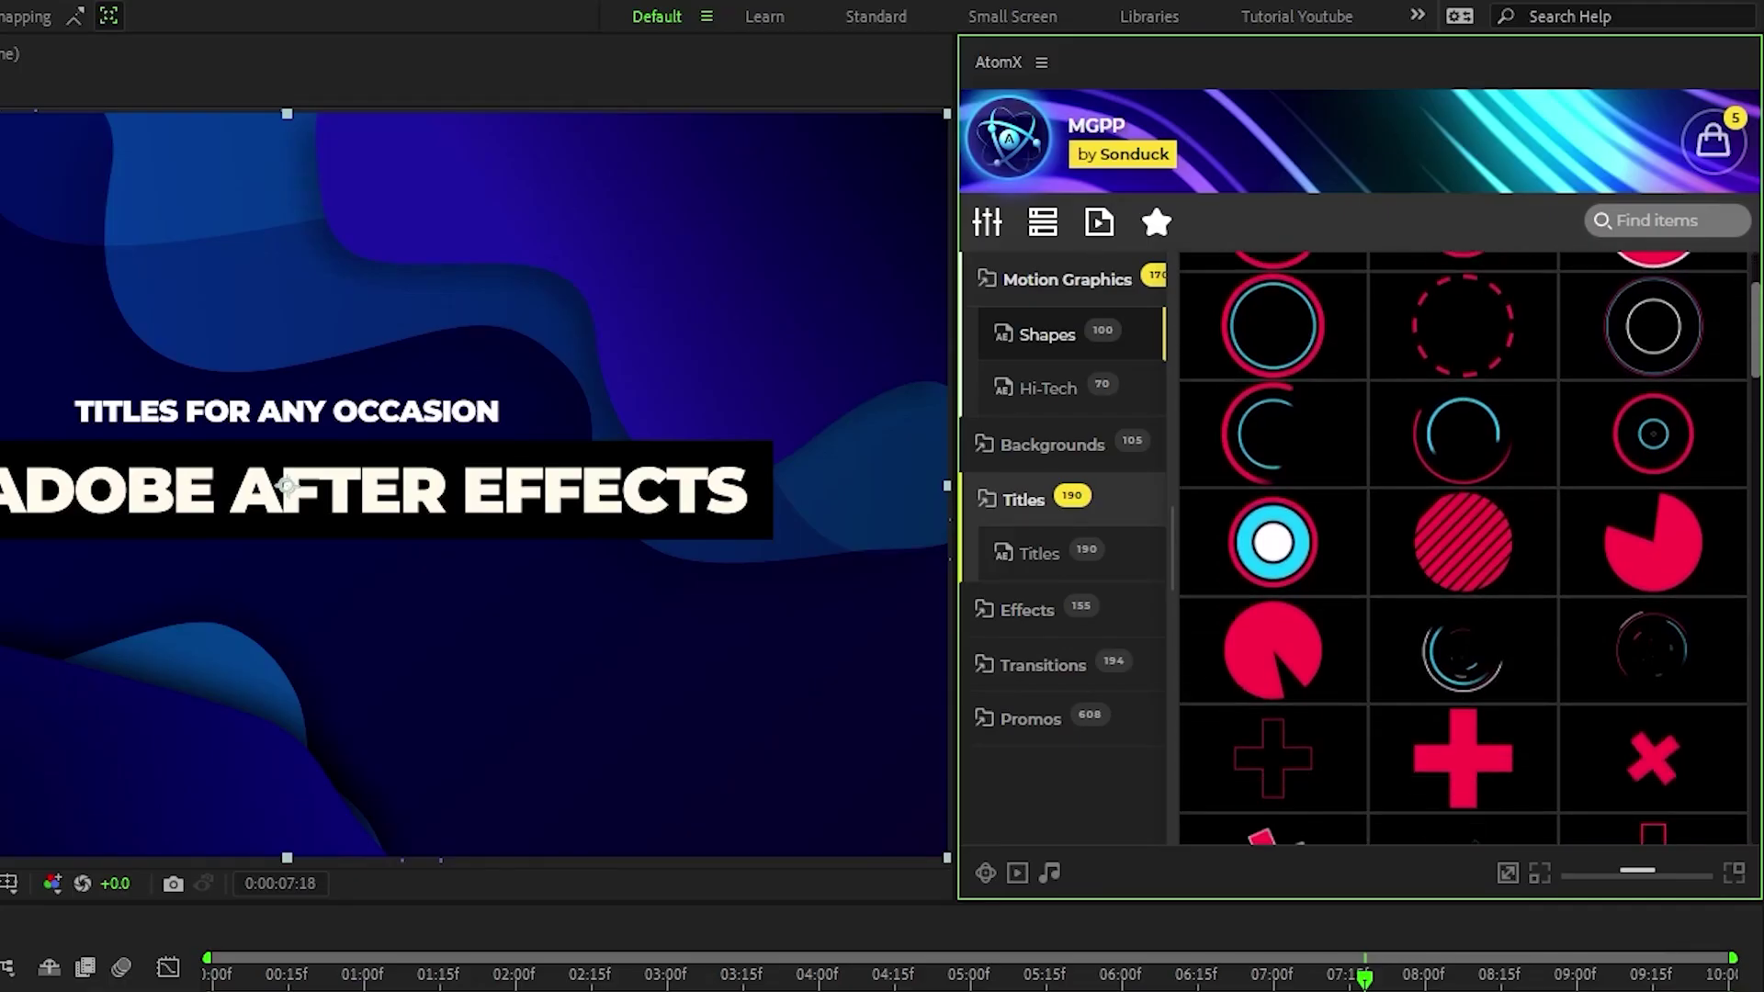
Add the Explosion 4 shape from the AtomX Shapes list.
scroll(1669, 417, "down", 5)
scroll(1651, 491, "down", 1)
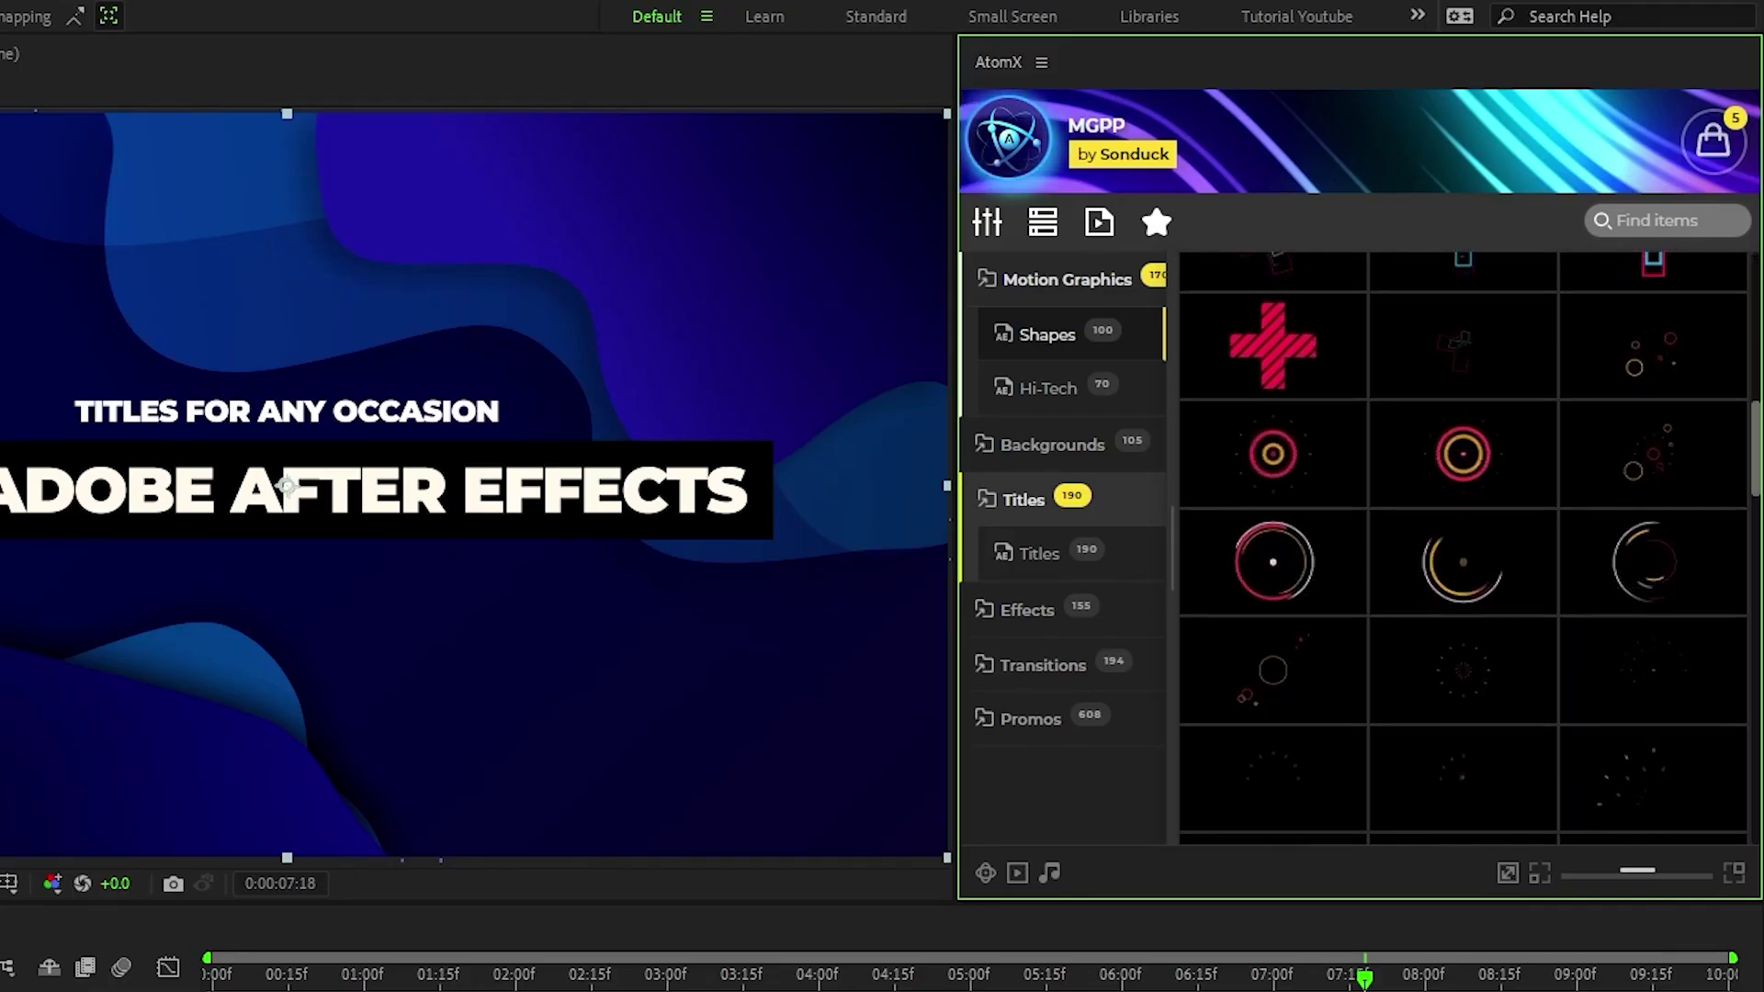
left_click(1652, 491)
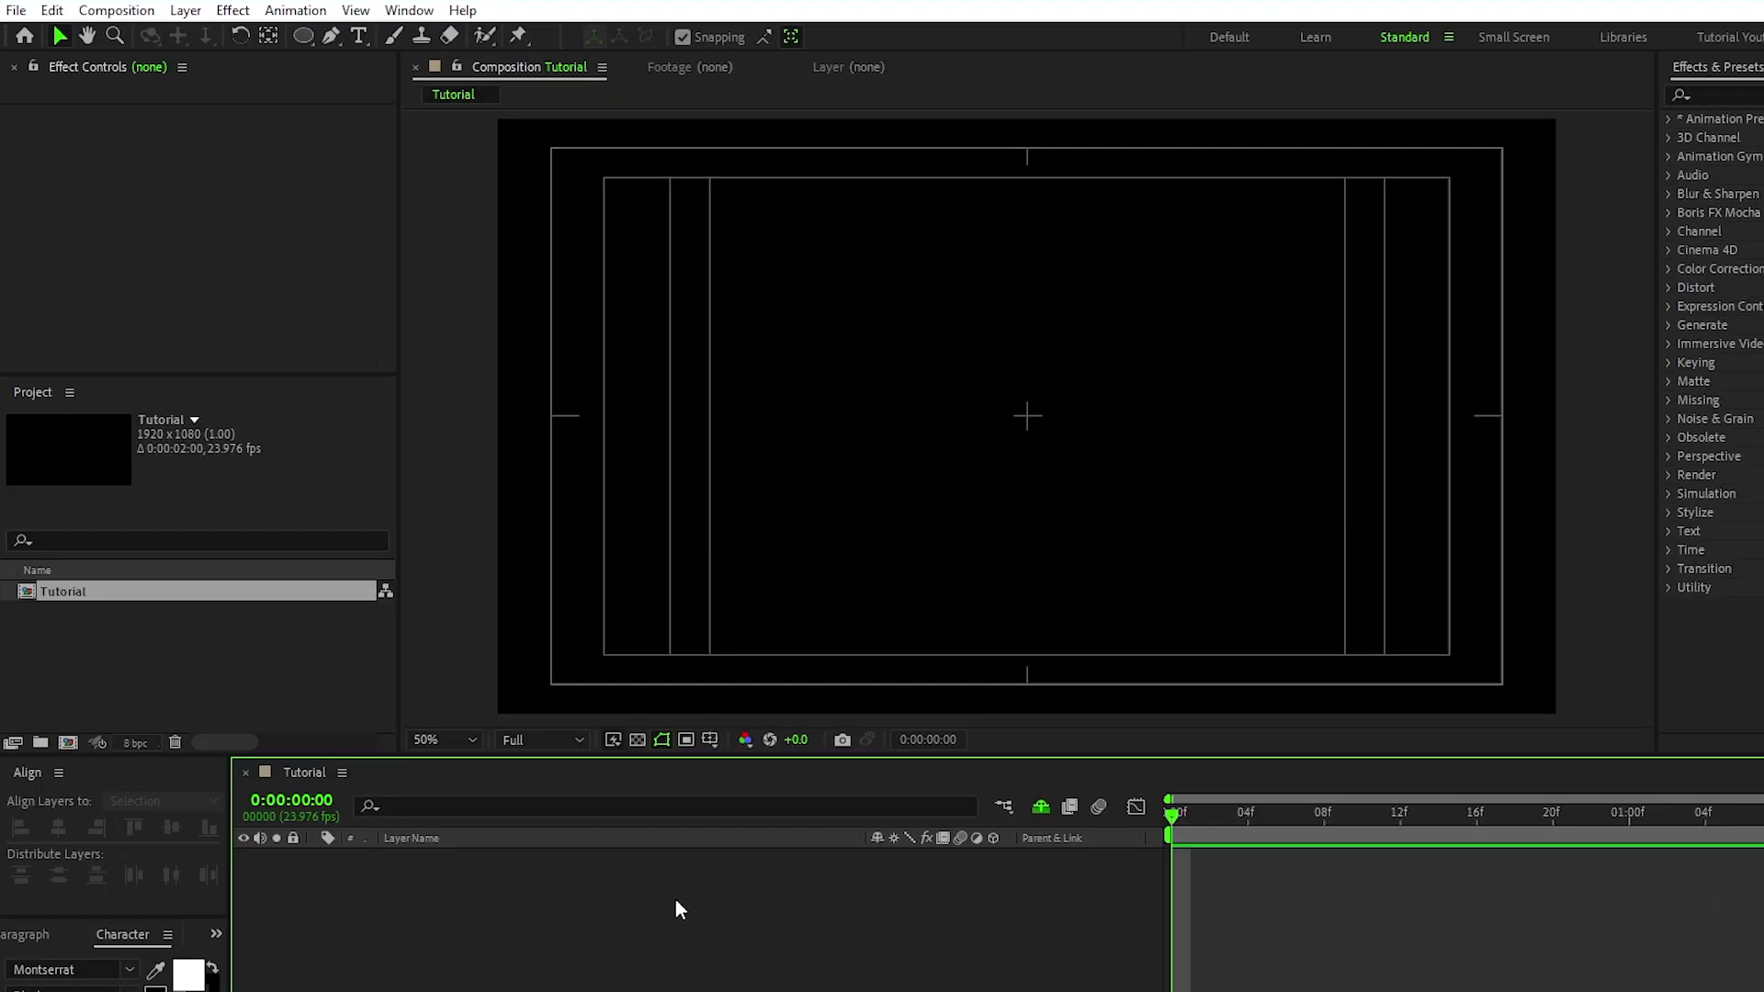
Set the Pen tool to no fill and a solid 15 px stroke.
left_click(330, 36)
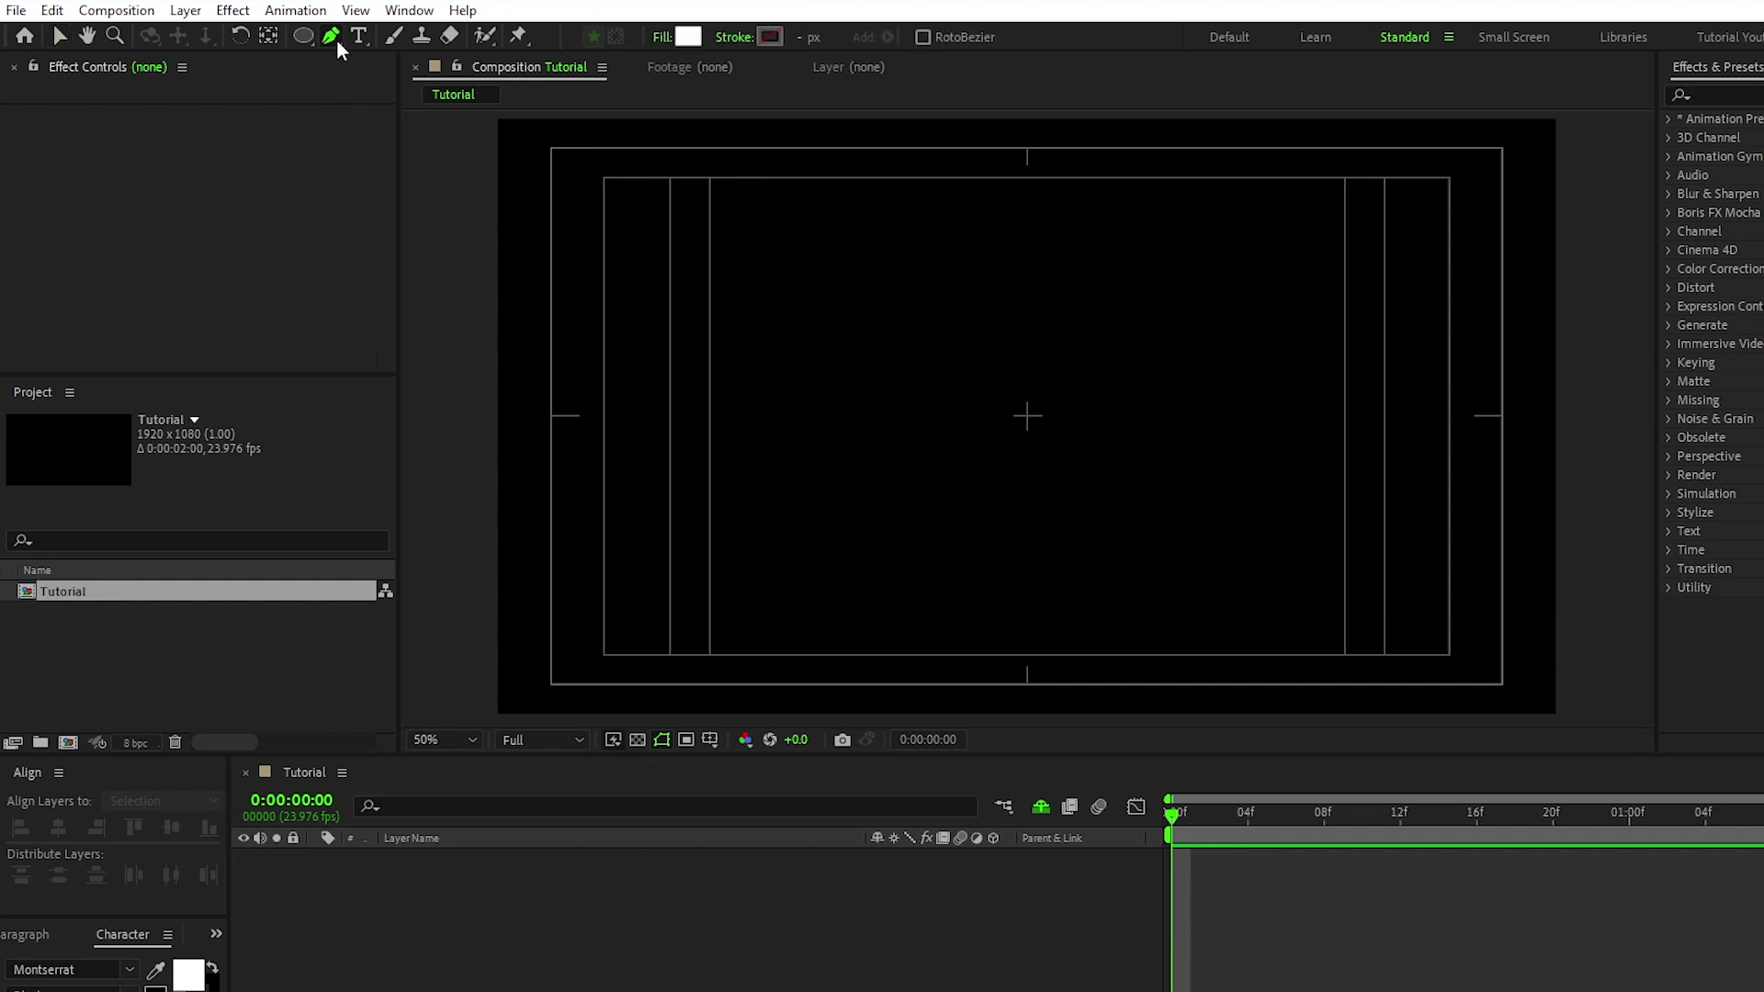
left_click(664, 38)
left_click(604, 460)
left_click(679, 585)
left_click(733, 37)
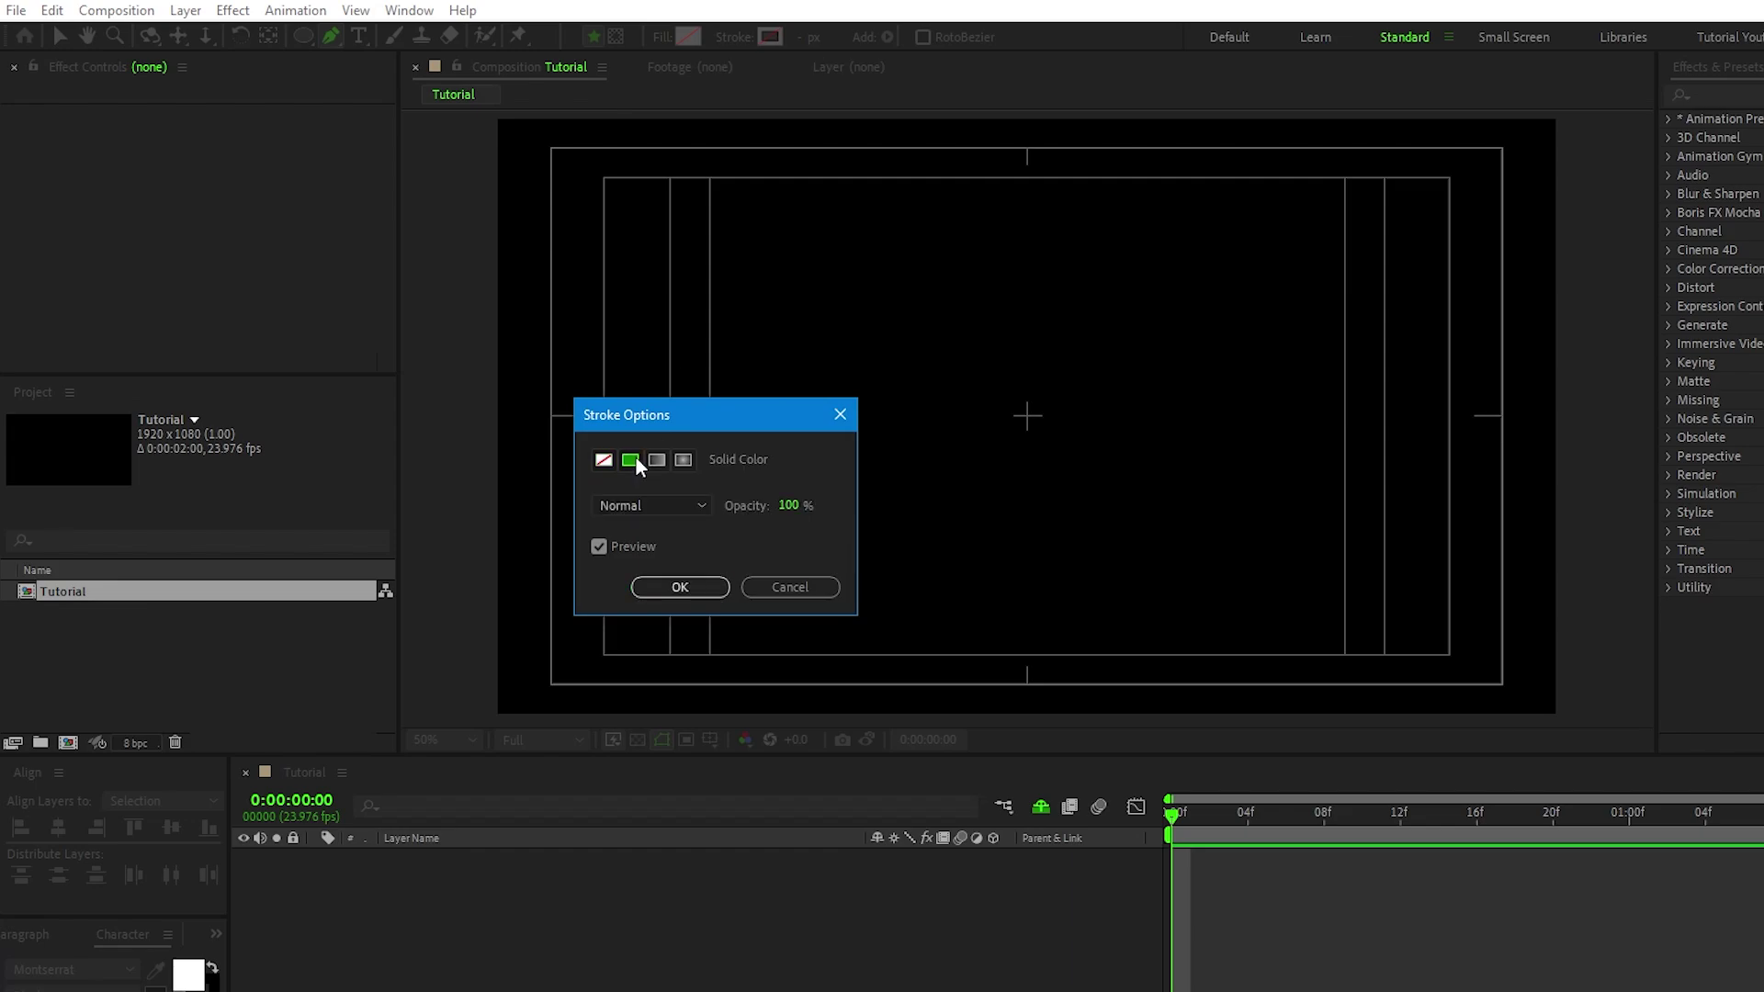
left_click(697, 587)
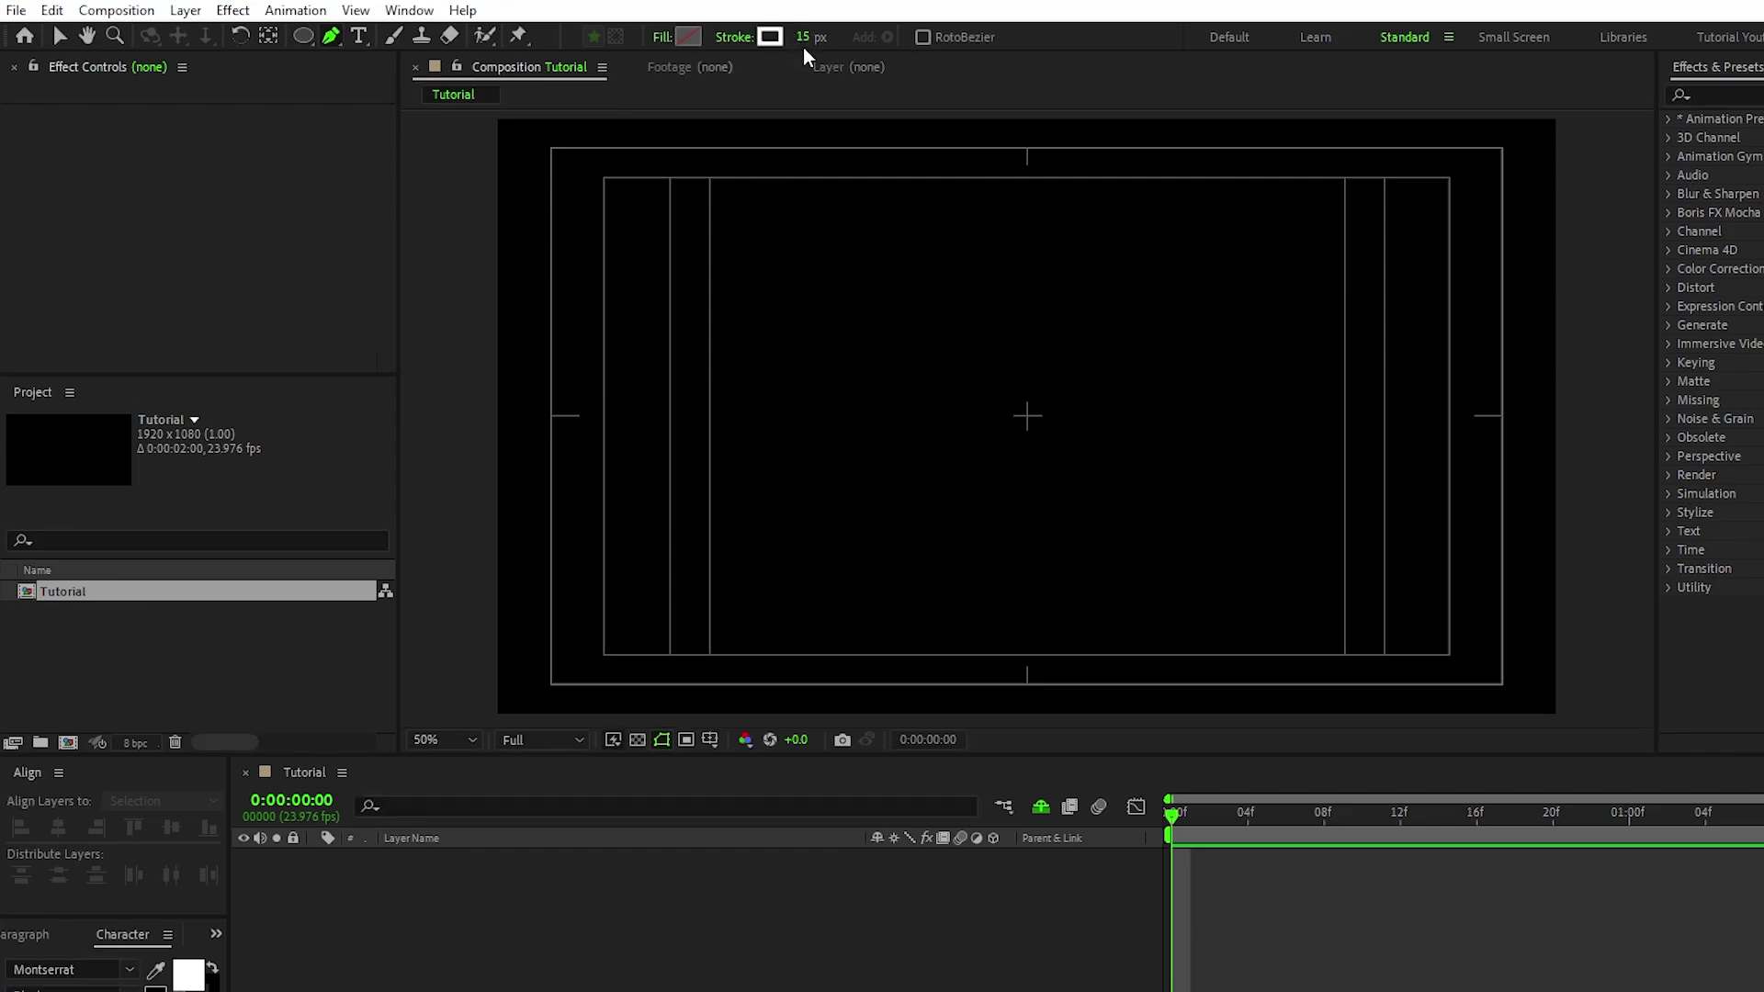
At 100% zoom, draw a vertical line from the composition centre straight upward.
key("slash")
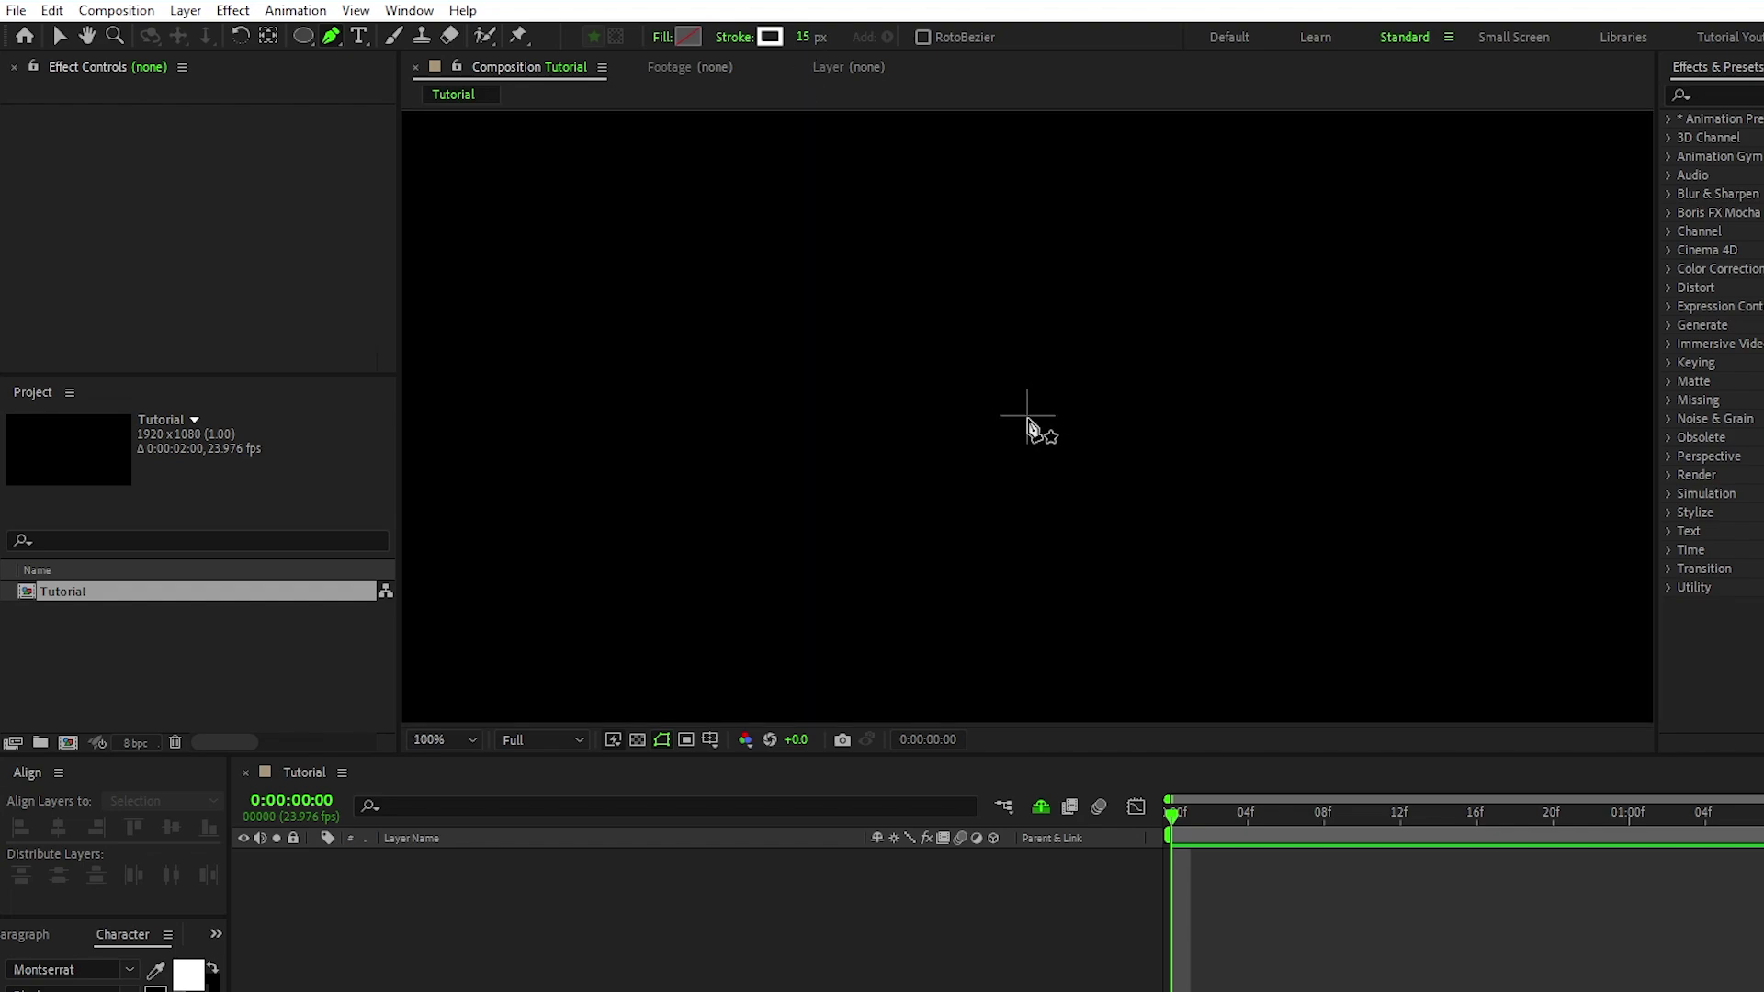
left_click(1027, 418)
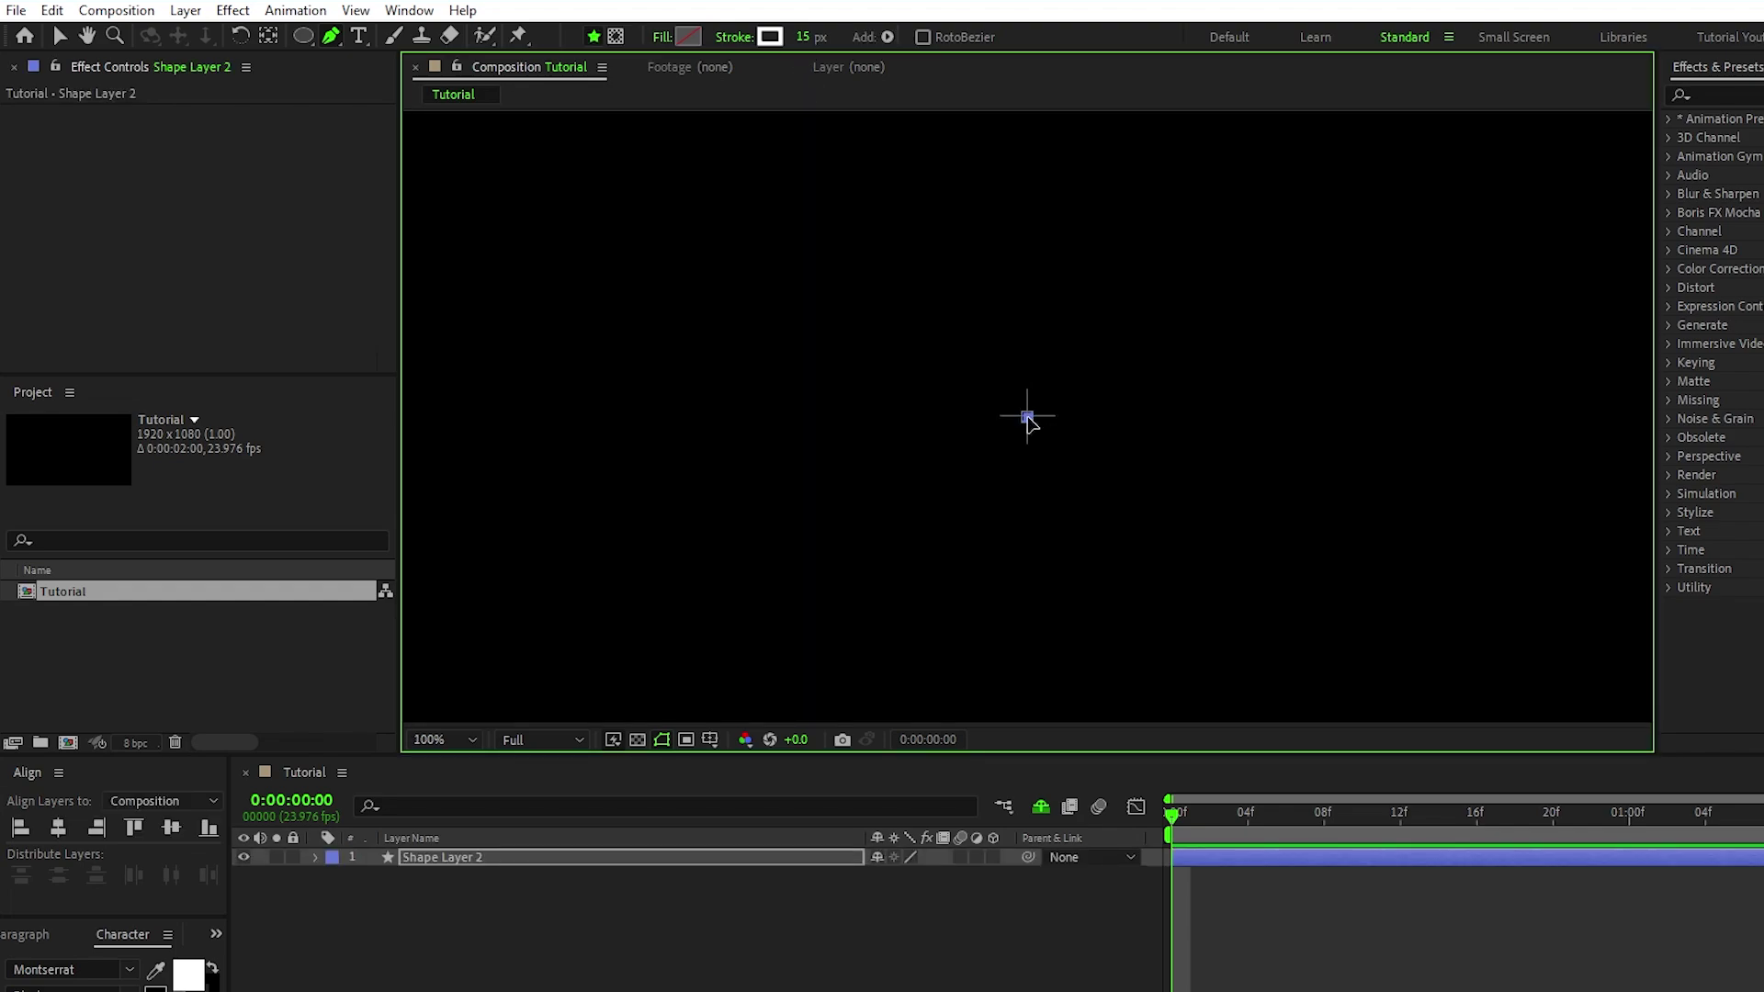
left_click(1028, 158)
key("comma")
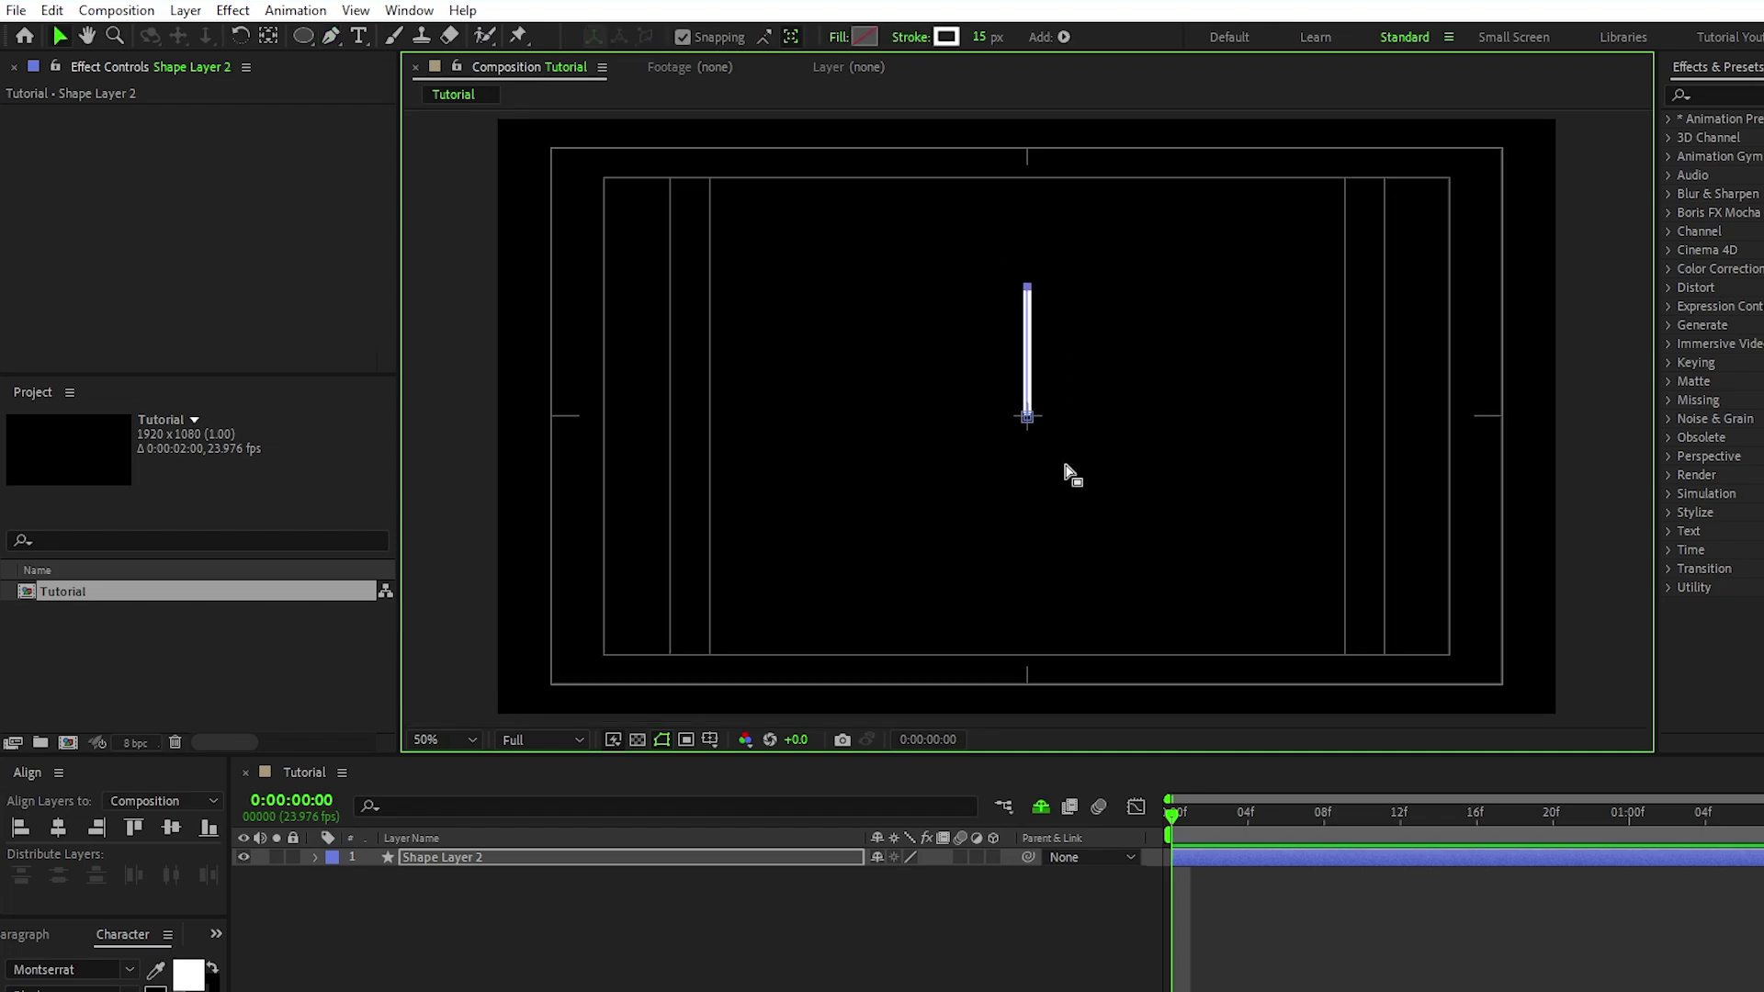
Add Trim Paths to Shape Layer 2 and keyframe End from 0% at frame 0 to 100% at frame 20.
left_click(314, 858)
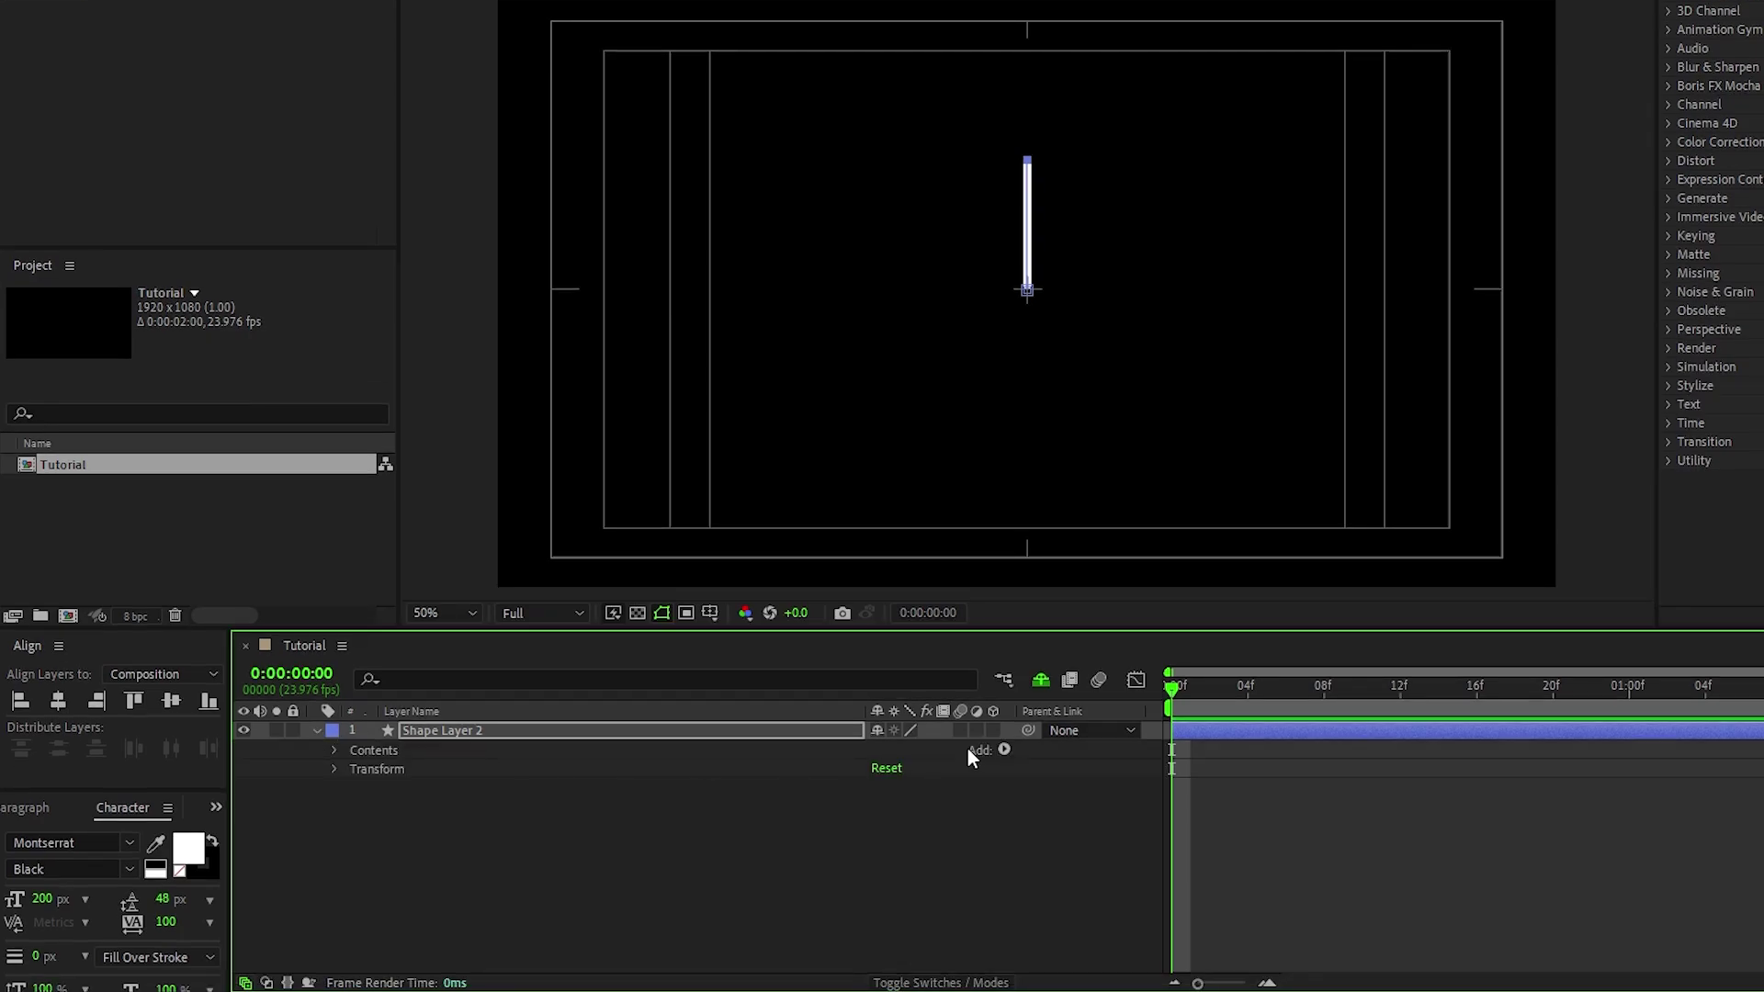
left_click(1001, 748)
left_click(1080, 736)
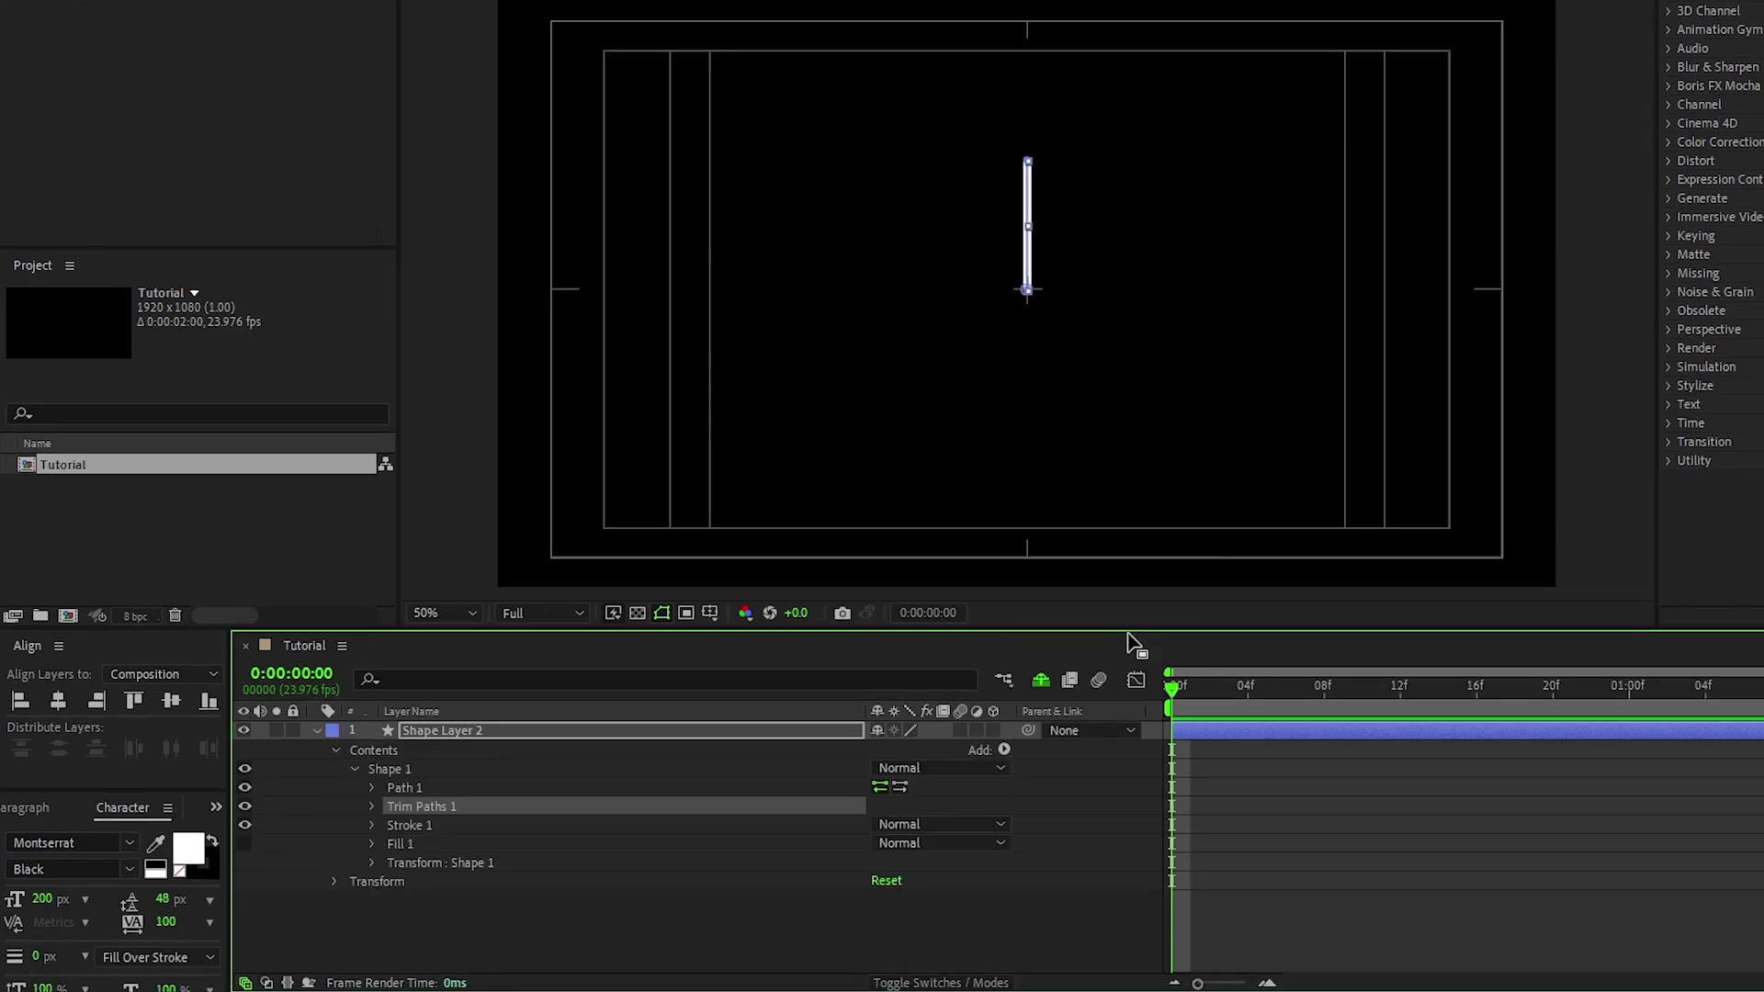
left_click(372, 807)
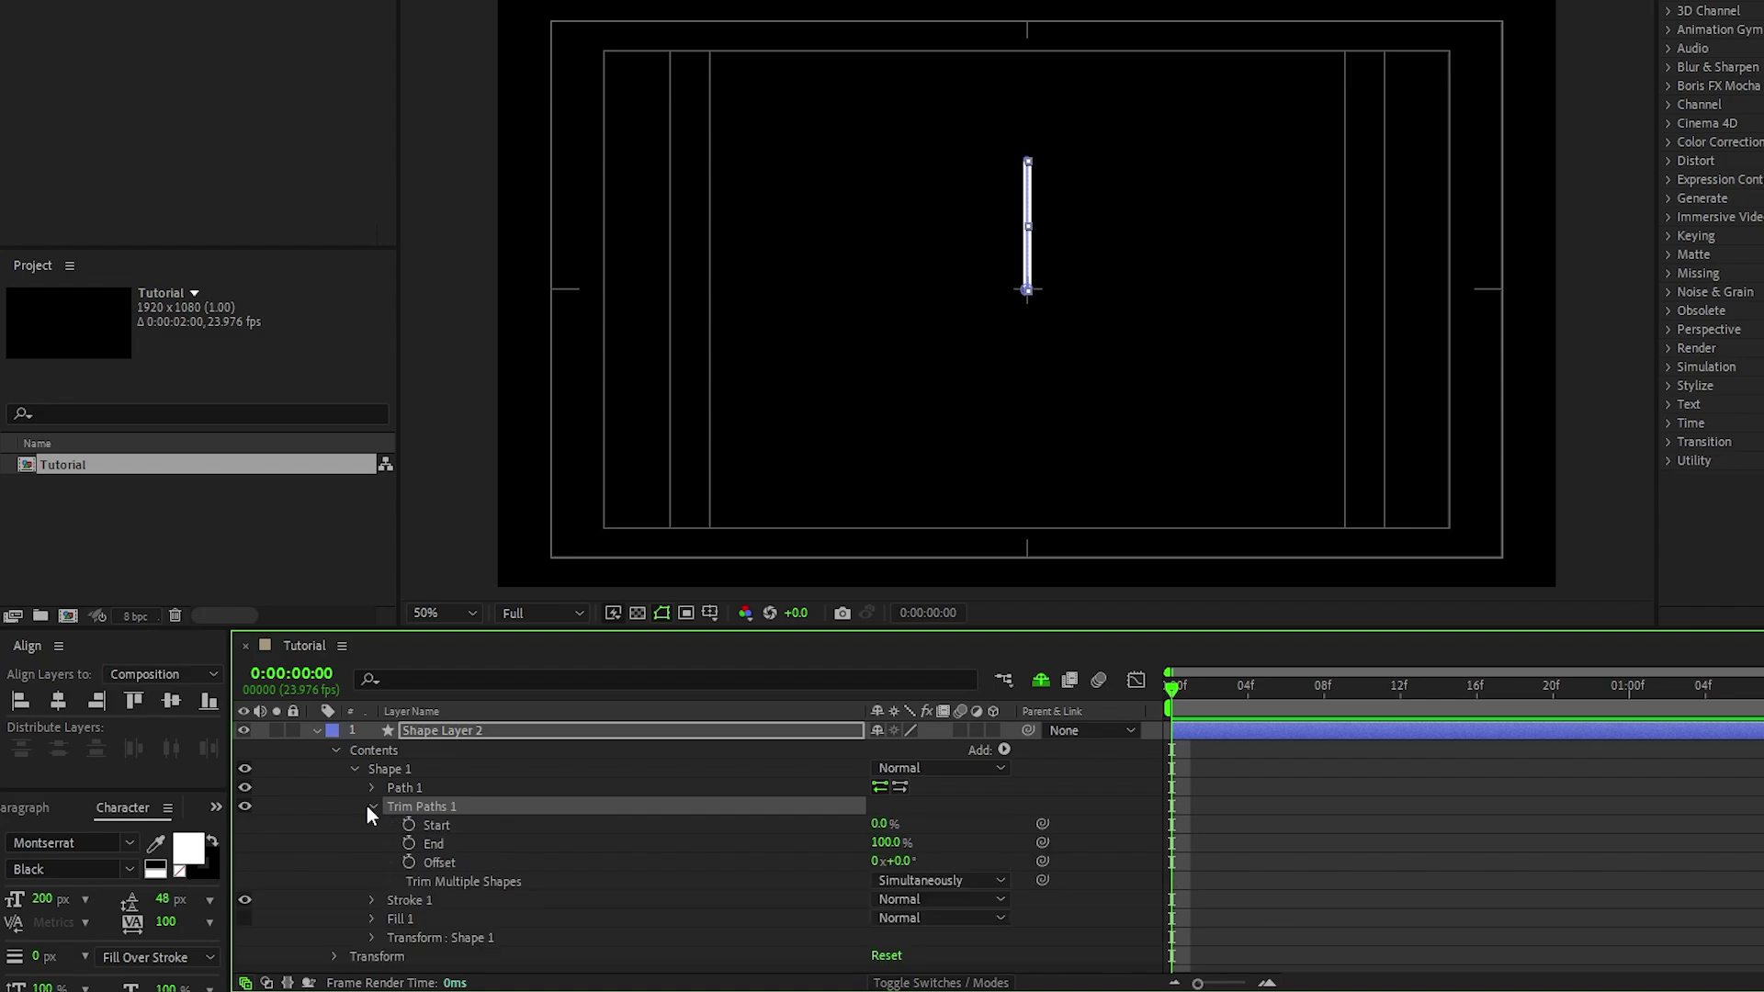
left_click(409, 843)
left_click_drag(887, 842, 720, 857)
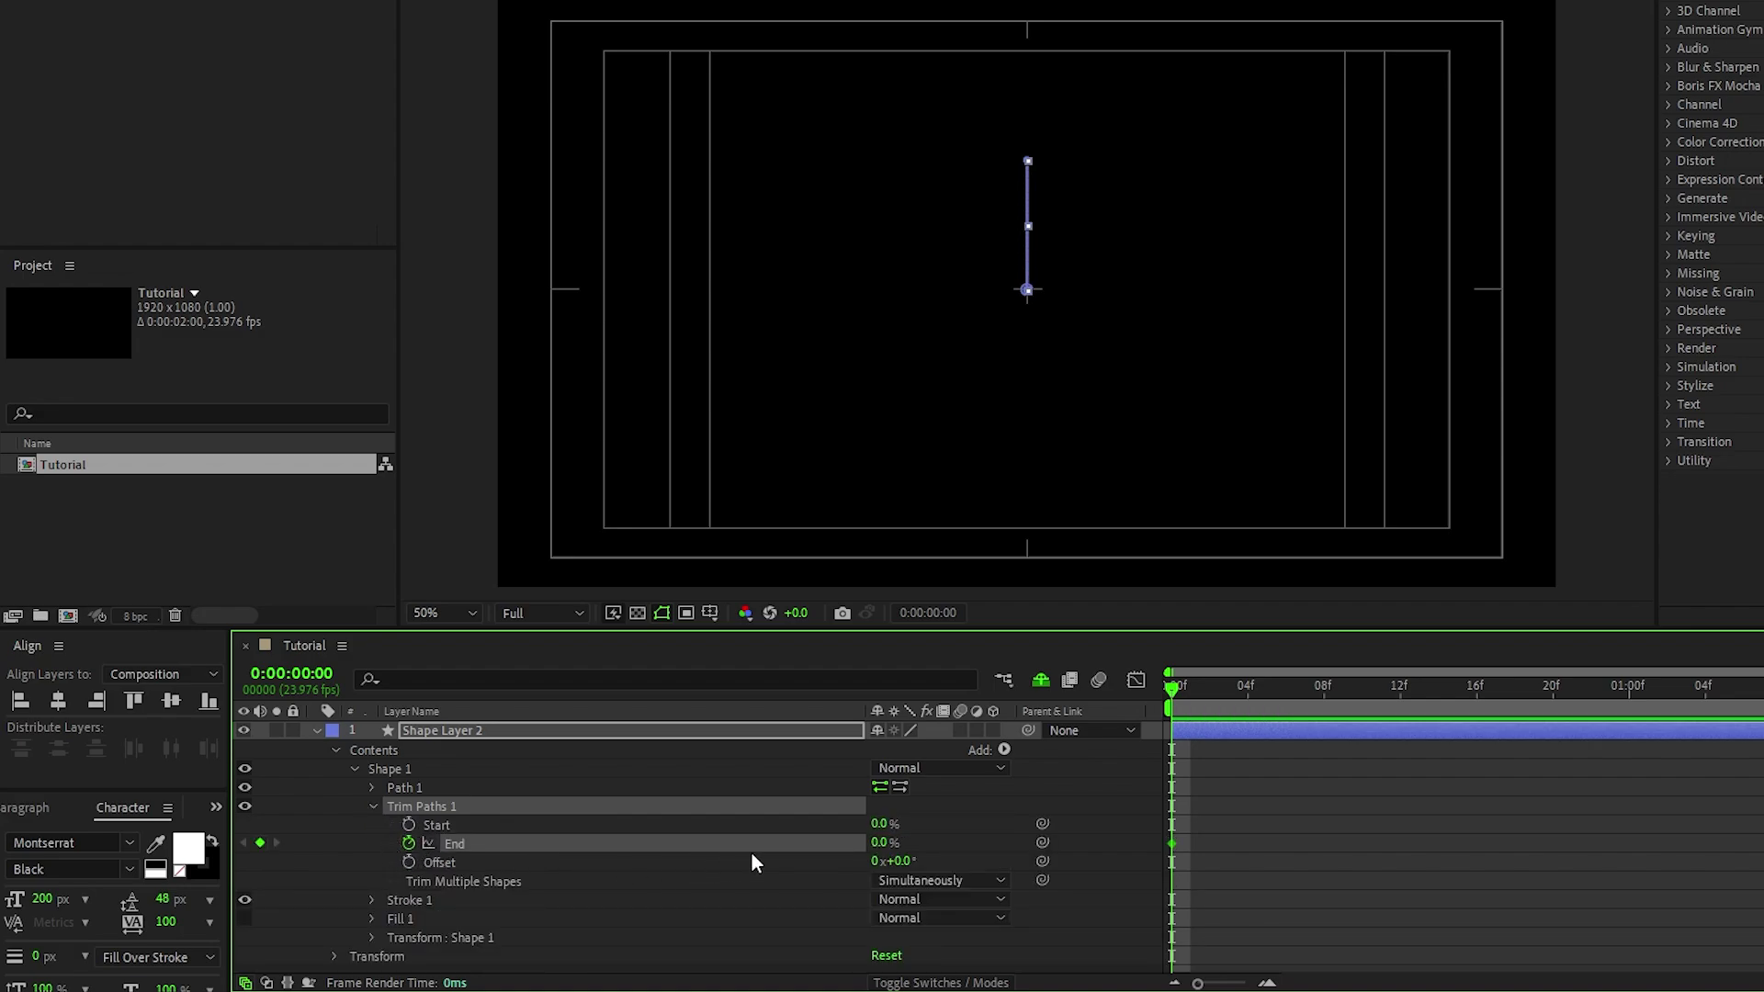
key("shift+Page_Down")
key("shift+Page_Down")
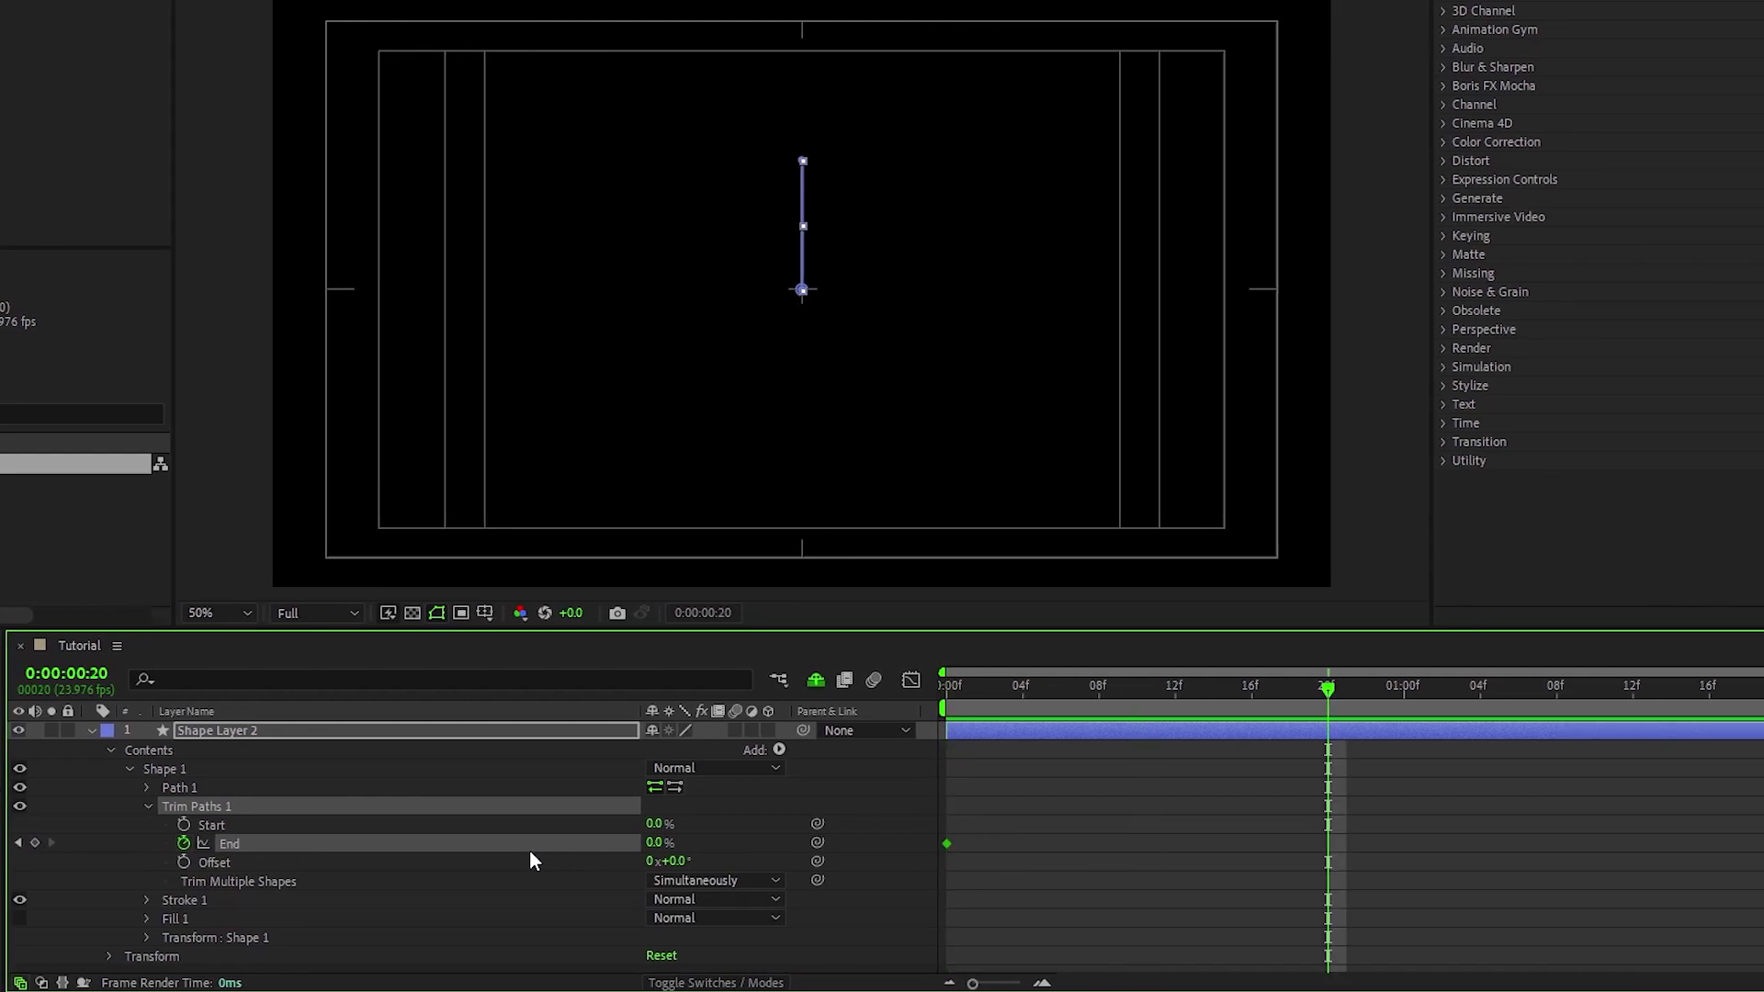
left_click_drag(653, 842, 890, 862)
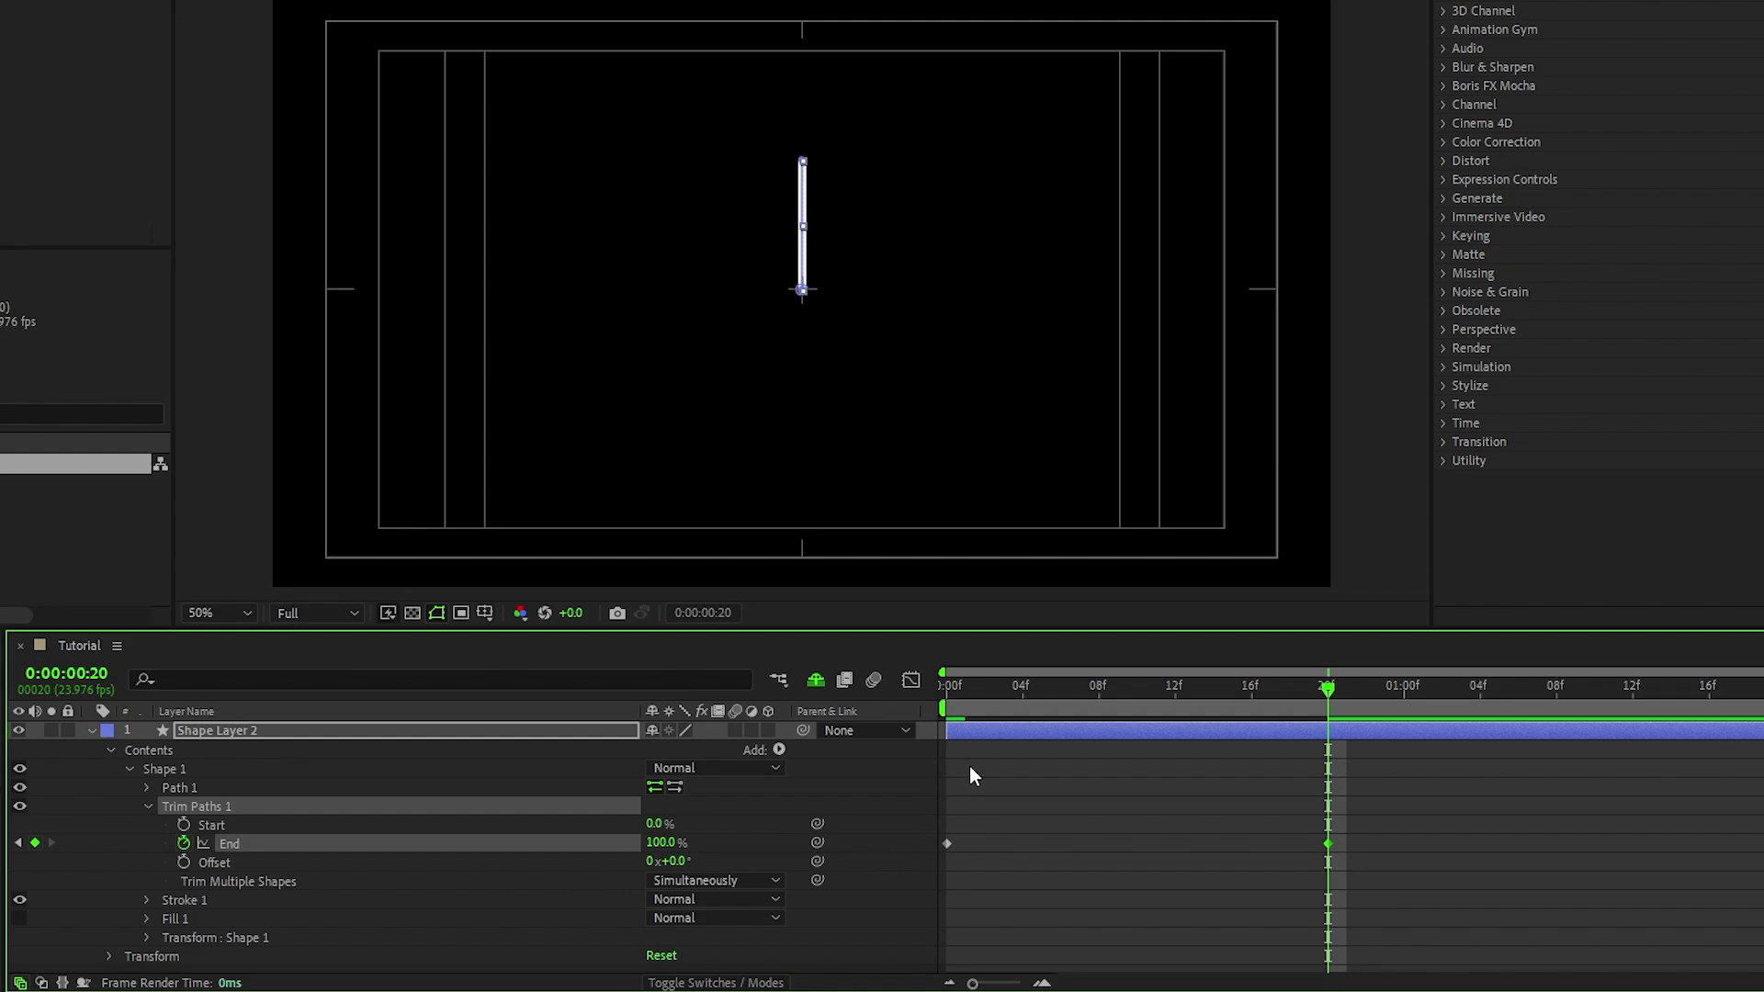
key("Home")
Keyframe Trim Paths Start from 0% to 100%, shifted two frames later to trail End.
left_click(183, 824)
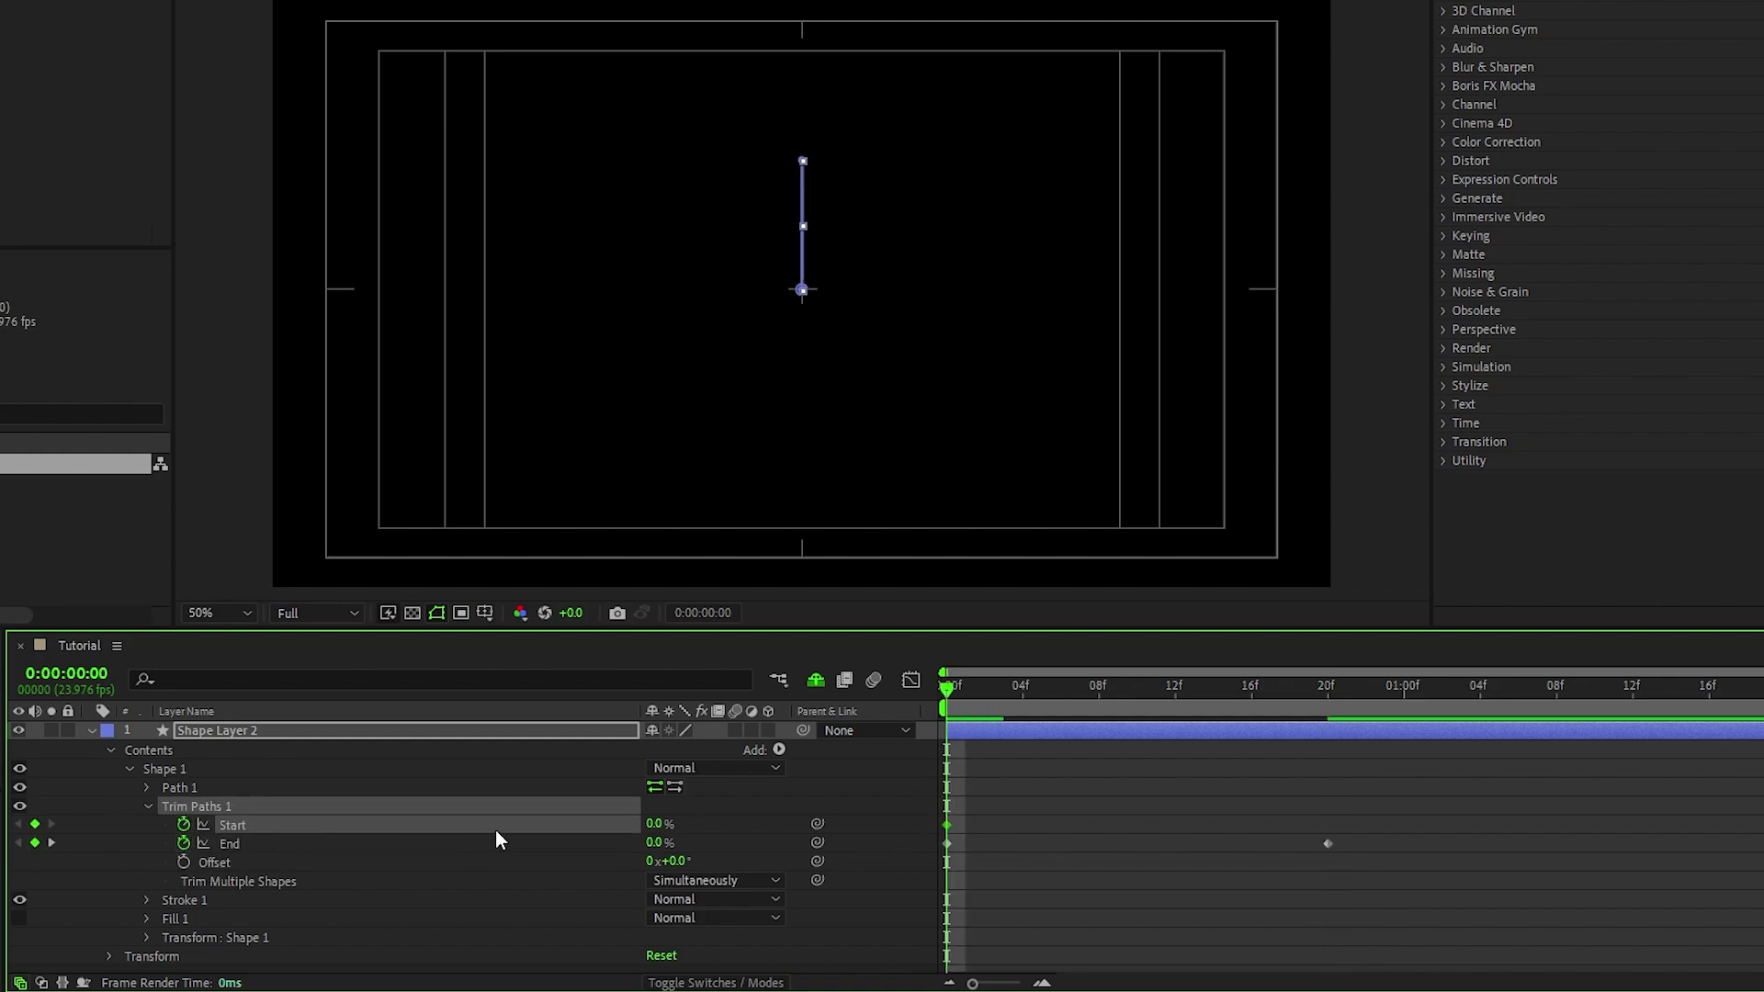
key("shift+Page_Down")
key("shift+Page_Down")
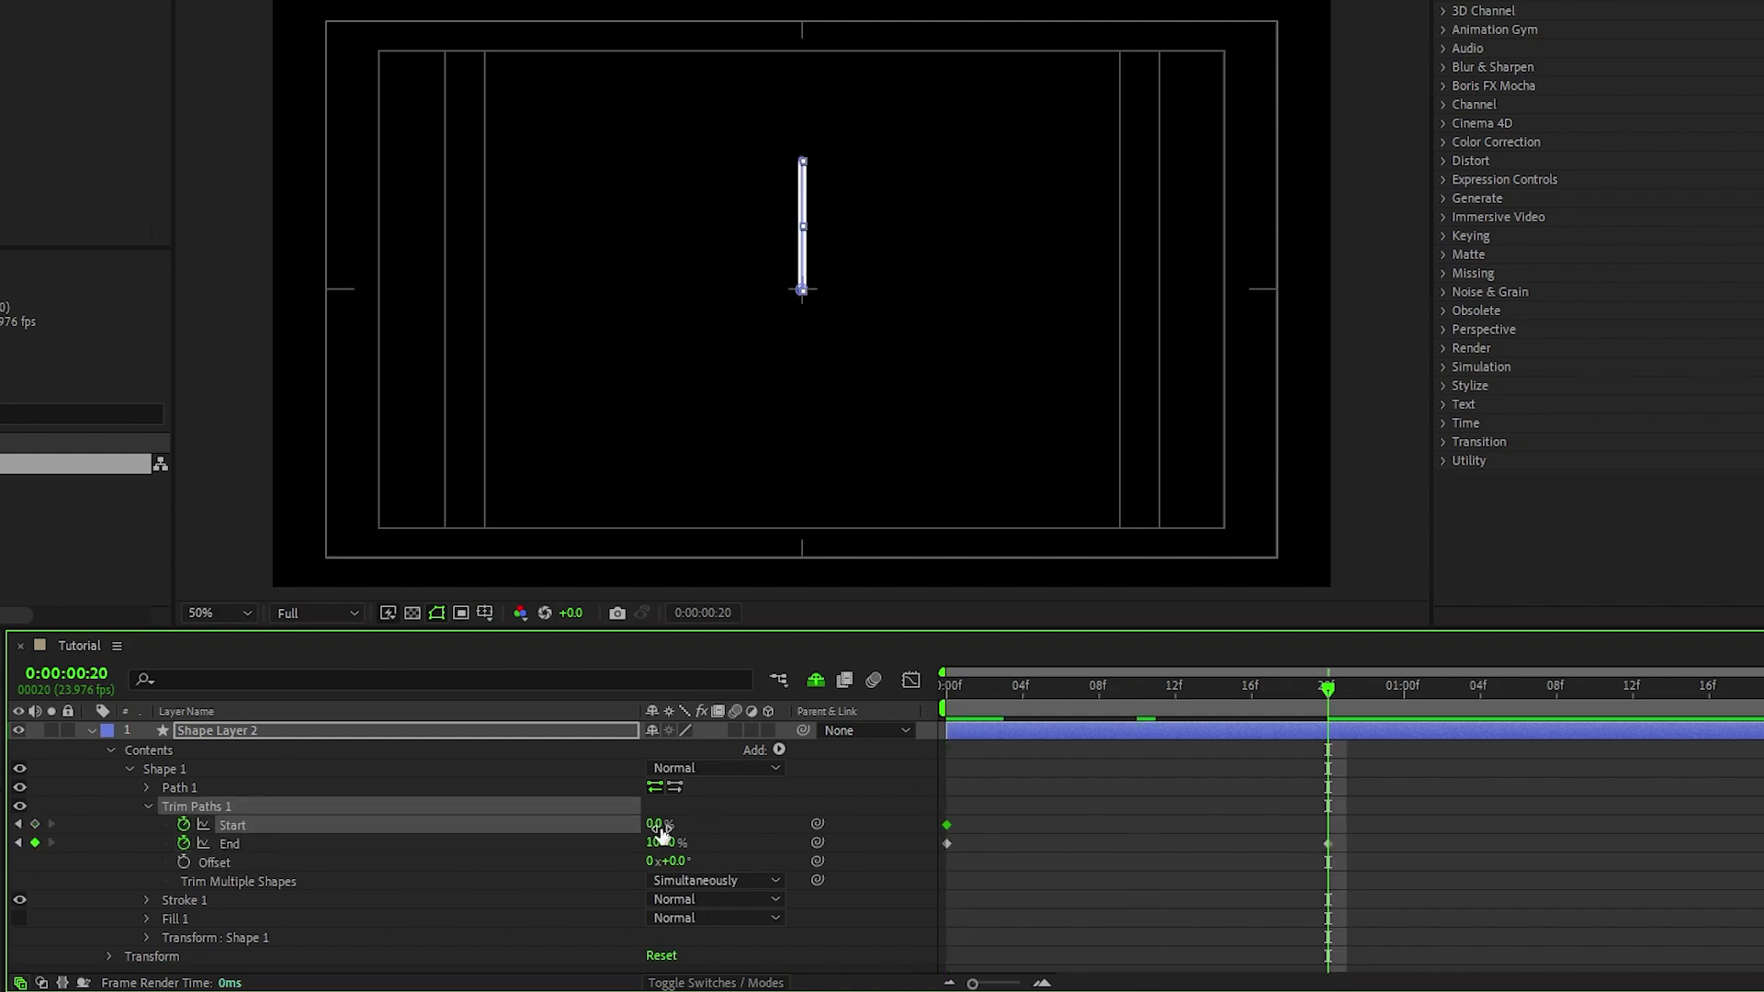
left_click_drag(652, 824, 802, 838)
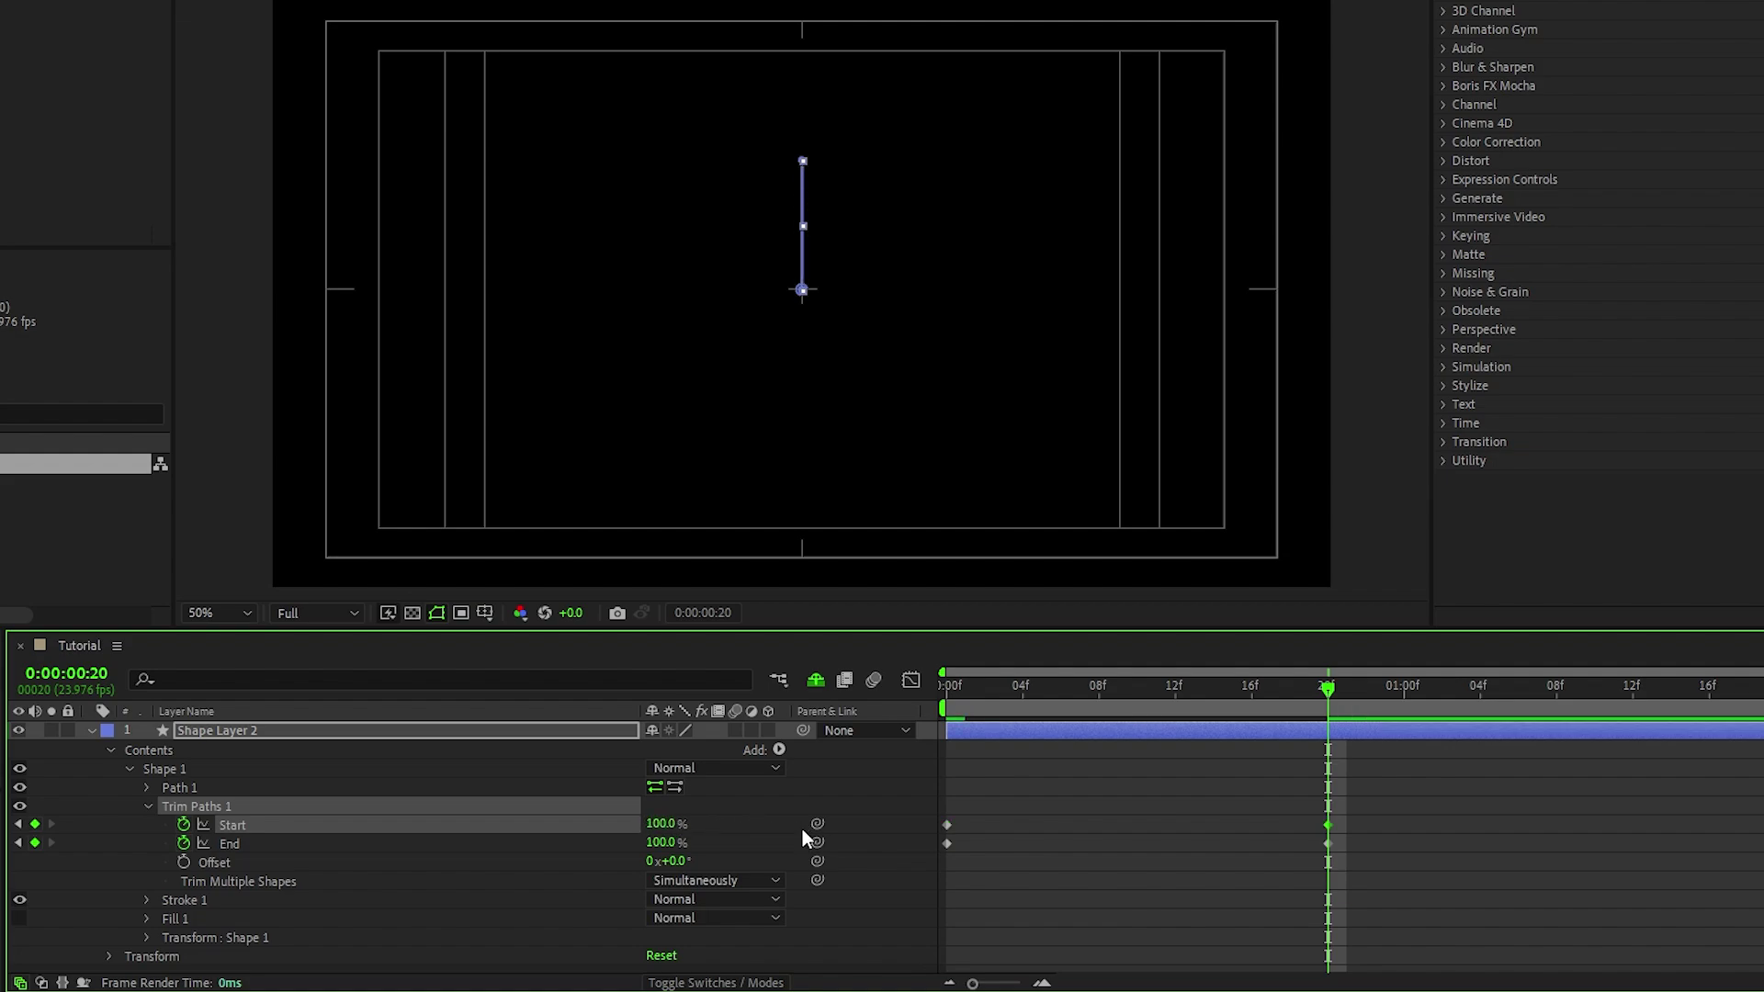
left_click_drag(1340, 815, 978, 824)
Apply Easy Ease to all four Trim Paths keyframes.
left_click(1009, 805)
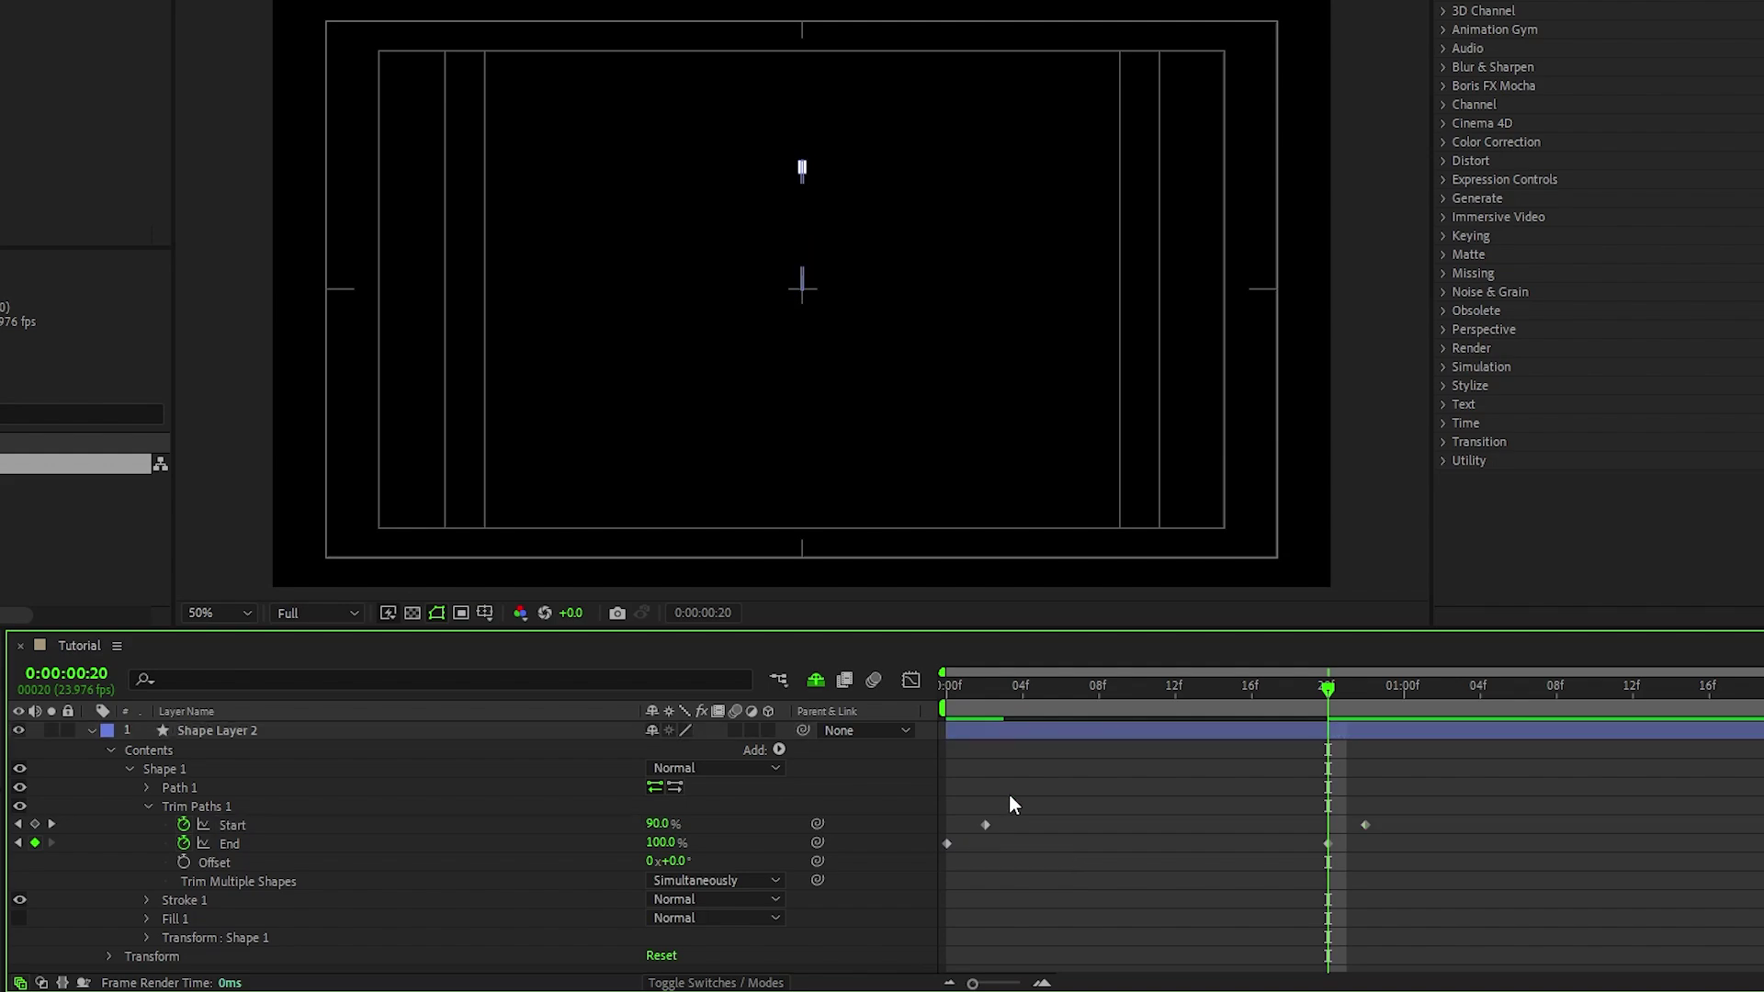
left_click_drag(1425, 805, 943, 888)
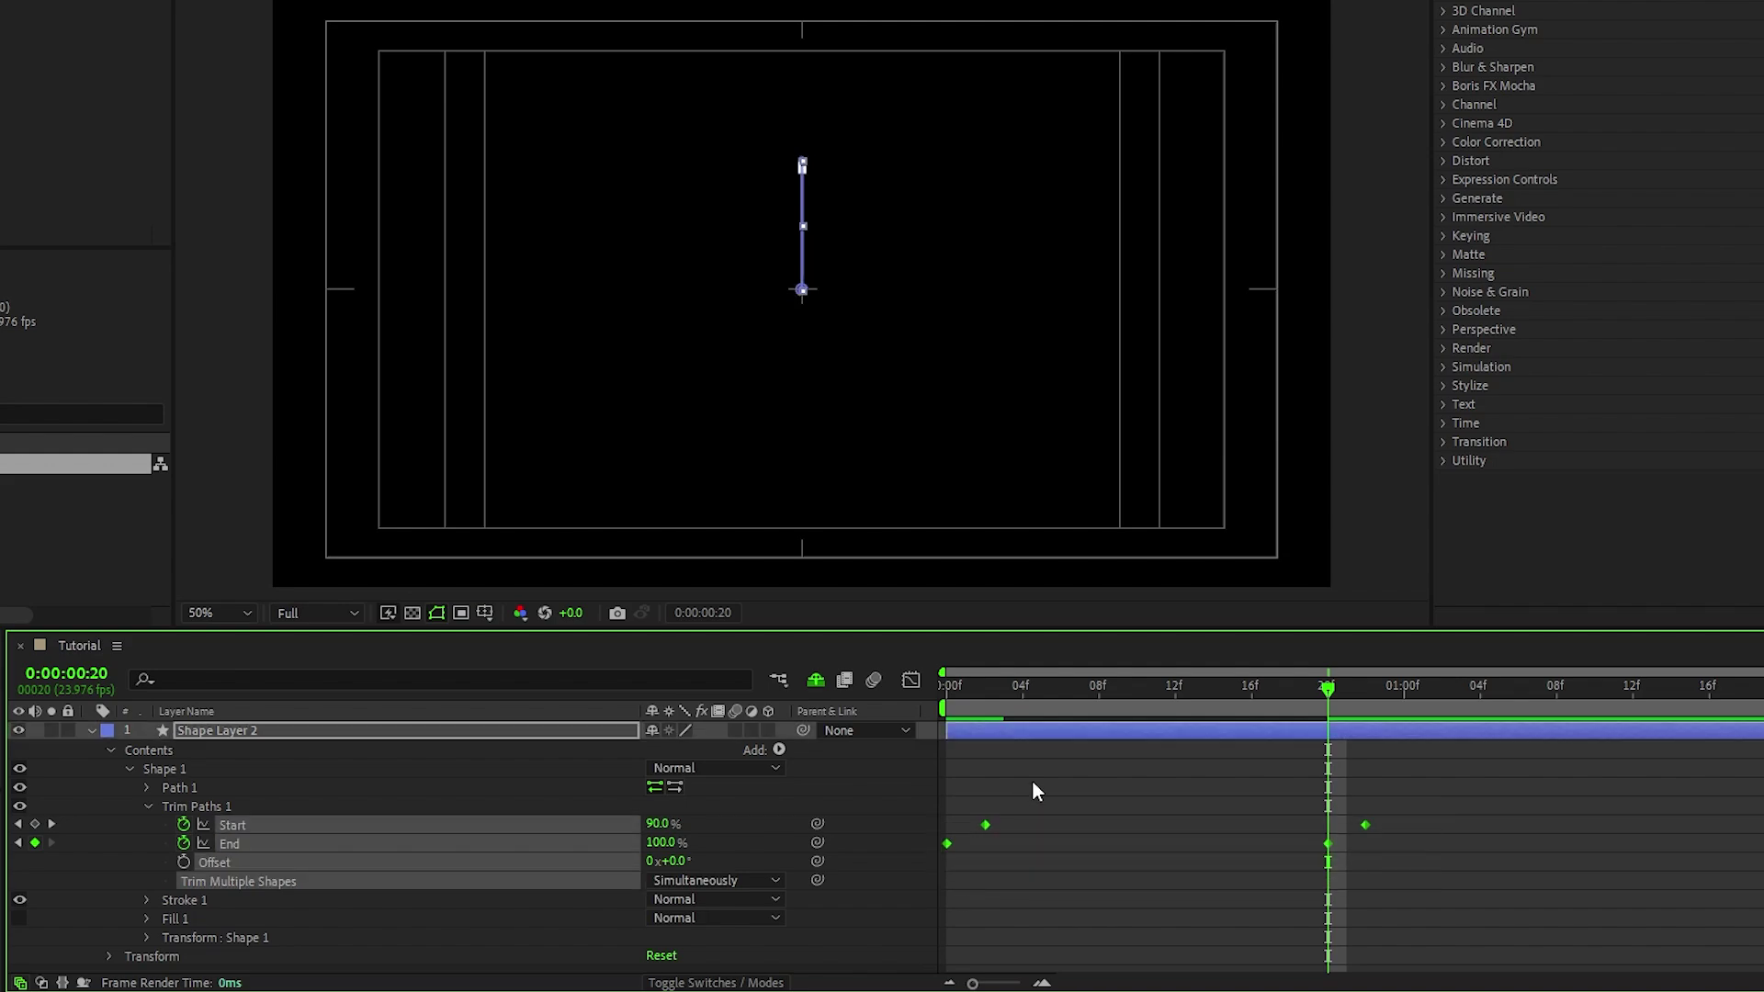
key("F9")
left_click(985, 787)
Lengthen Start's final easing and give End's speed curve a sharp peak in the graph.
left_click(444, 826)
left_click(910, 680)
left_click_drag(1239, 917, 1127, 926)
left_click(335, 844)
left_click_drag(1287, 923, 1006, 852)
left_click(910, 680)
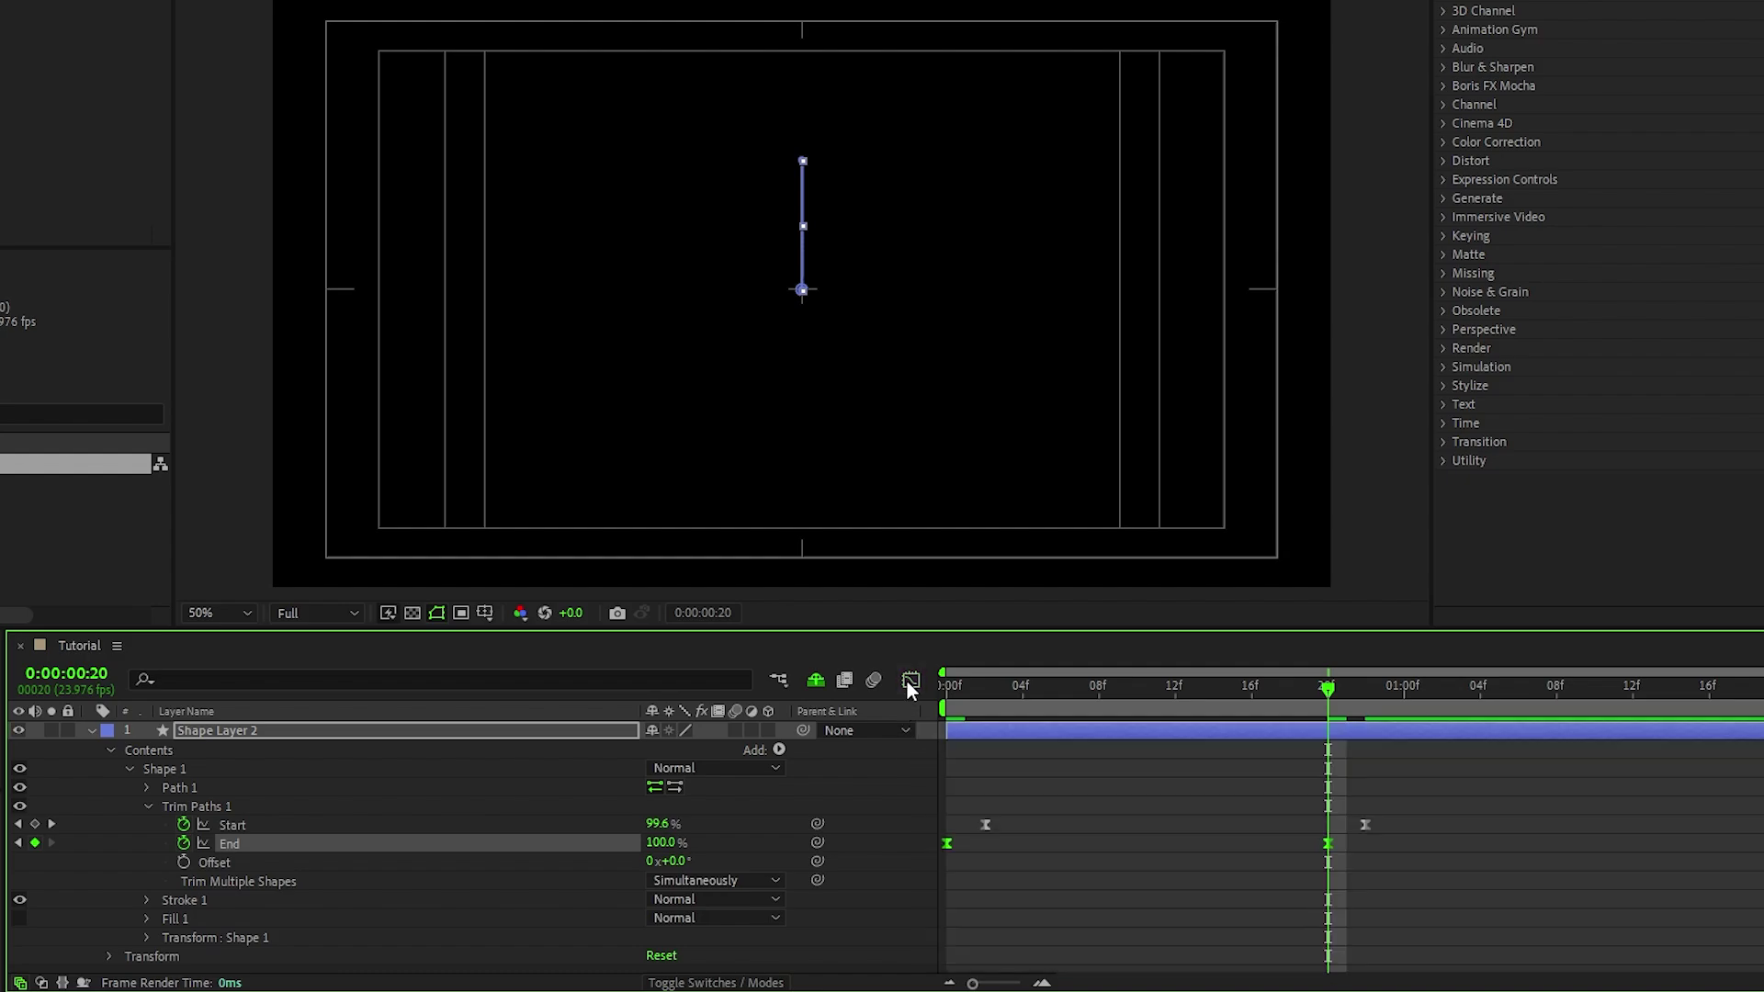
Preview the trim animation from the start and scrub back to around frame 12.
left_click(1000, 789)
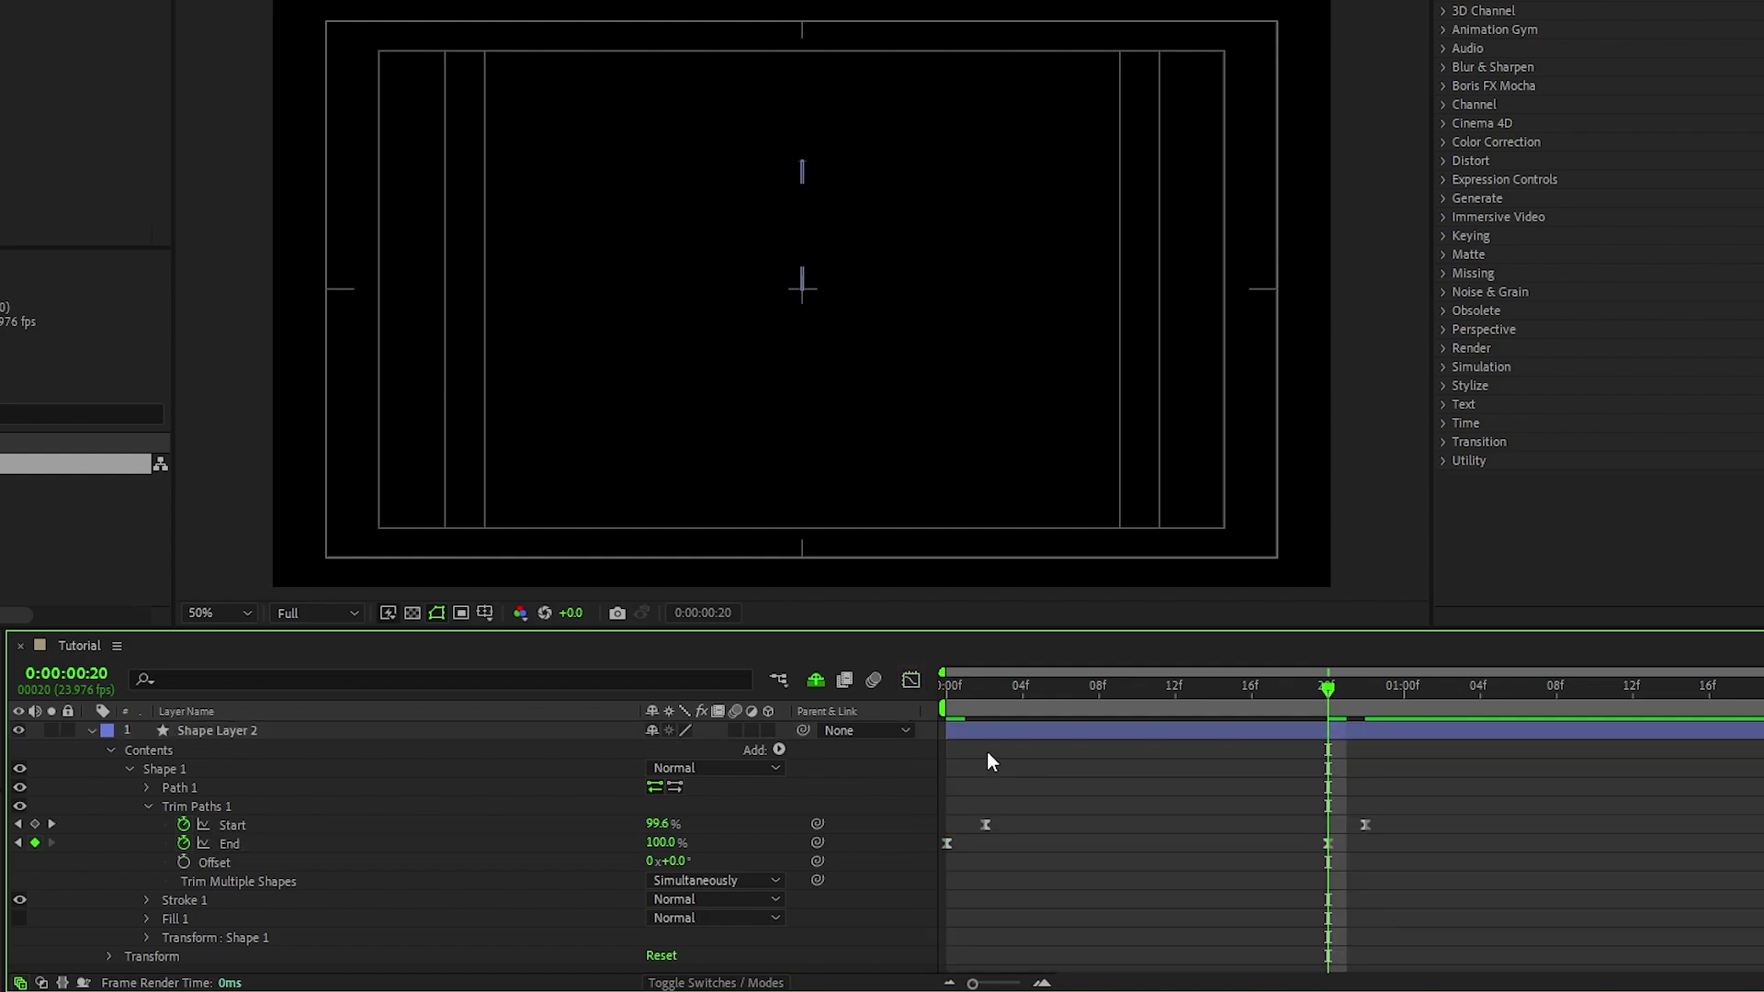
left_click_drag(968, 686, 924, 686)
key("space")
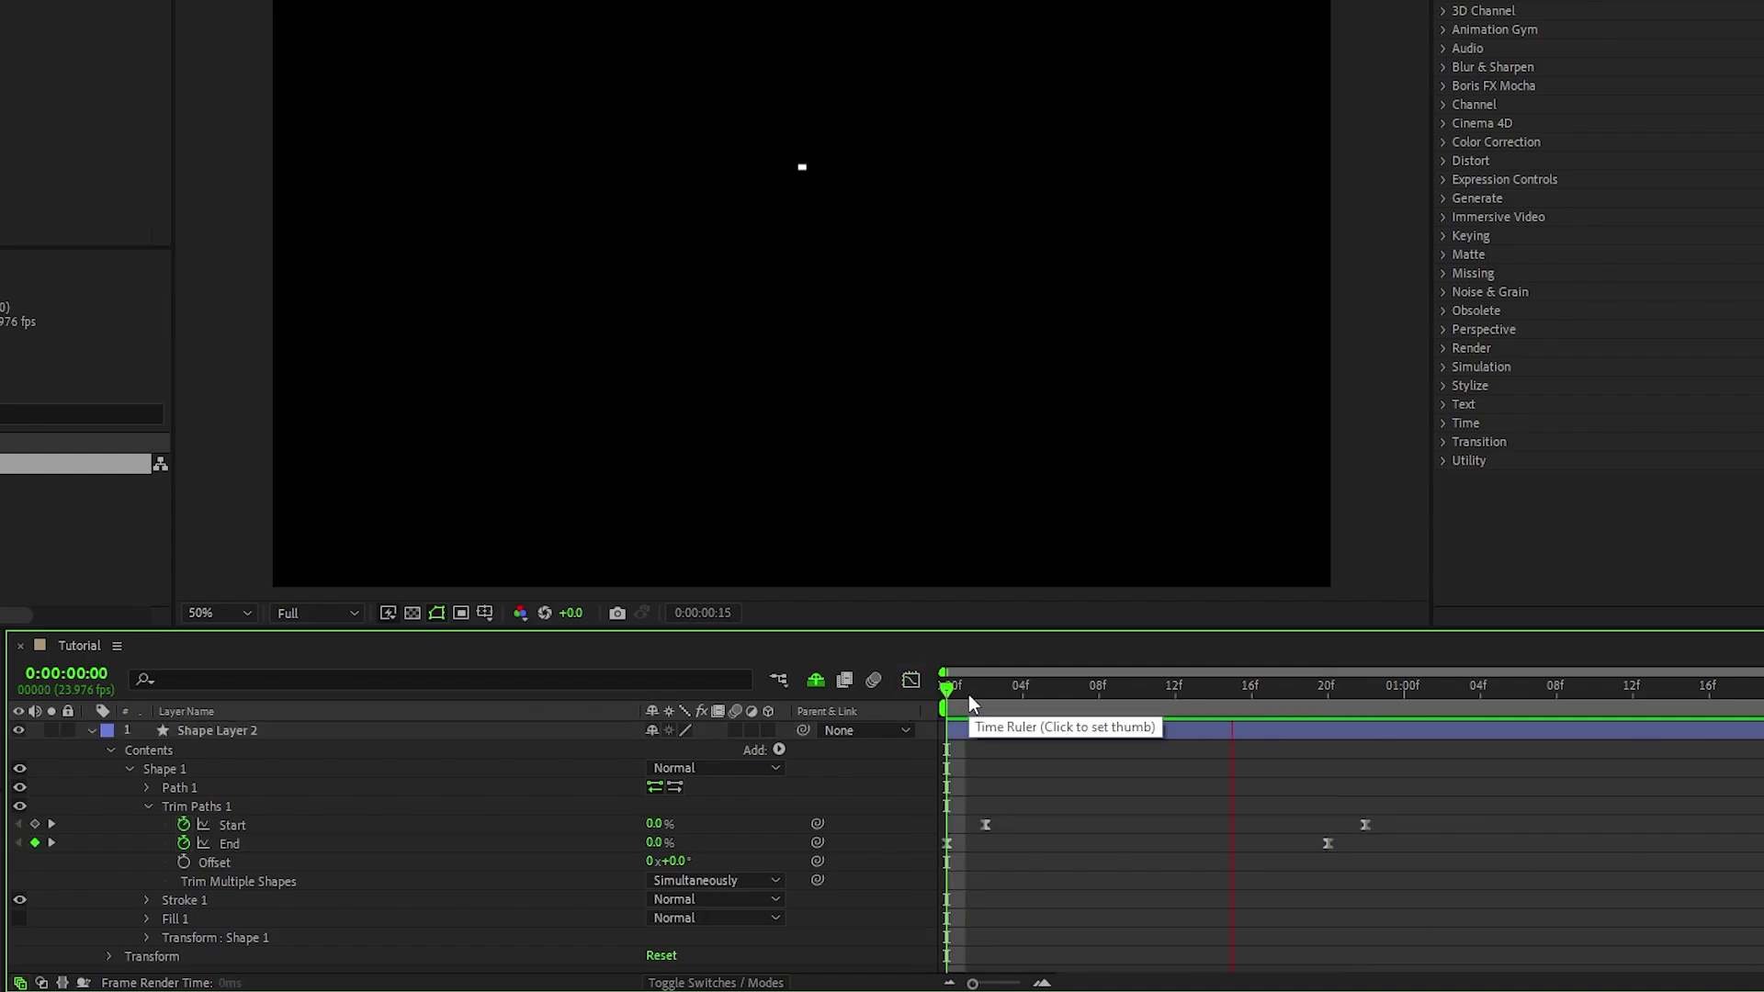
mouse_move(1149, 700)
left_mouse_down()
mouse_move(1172, 703)
mouse_move(1156, 703)
left_mouse_up()
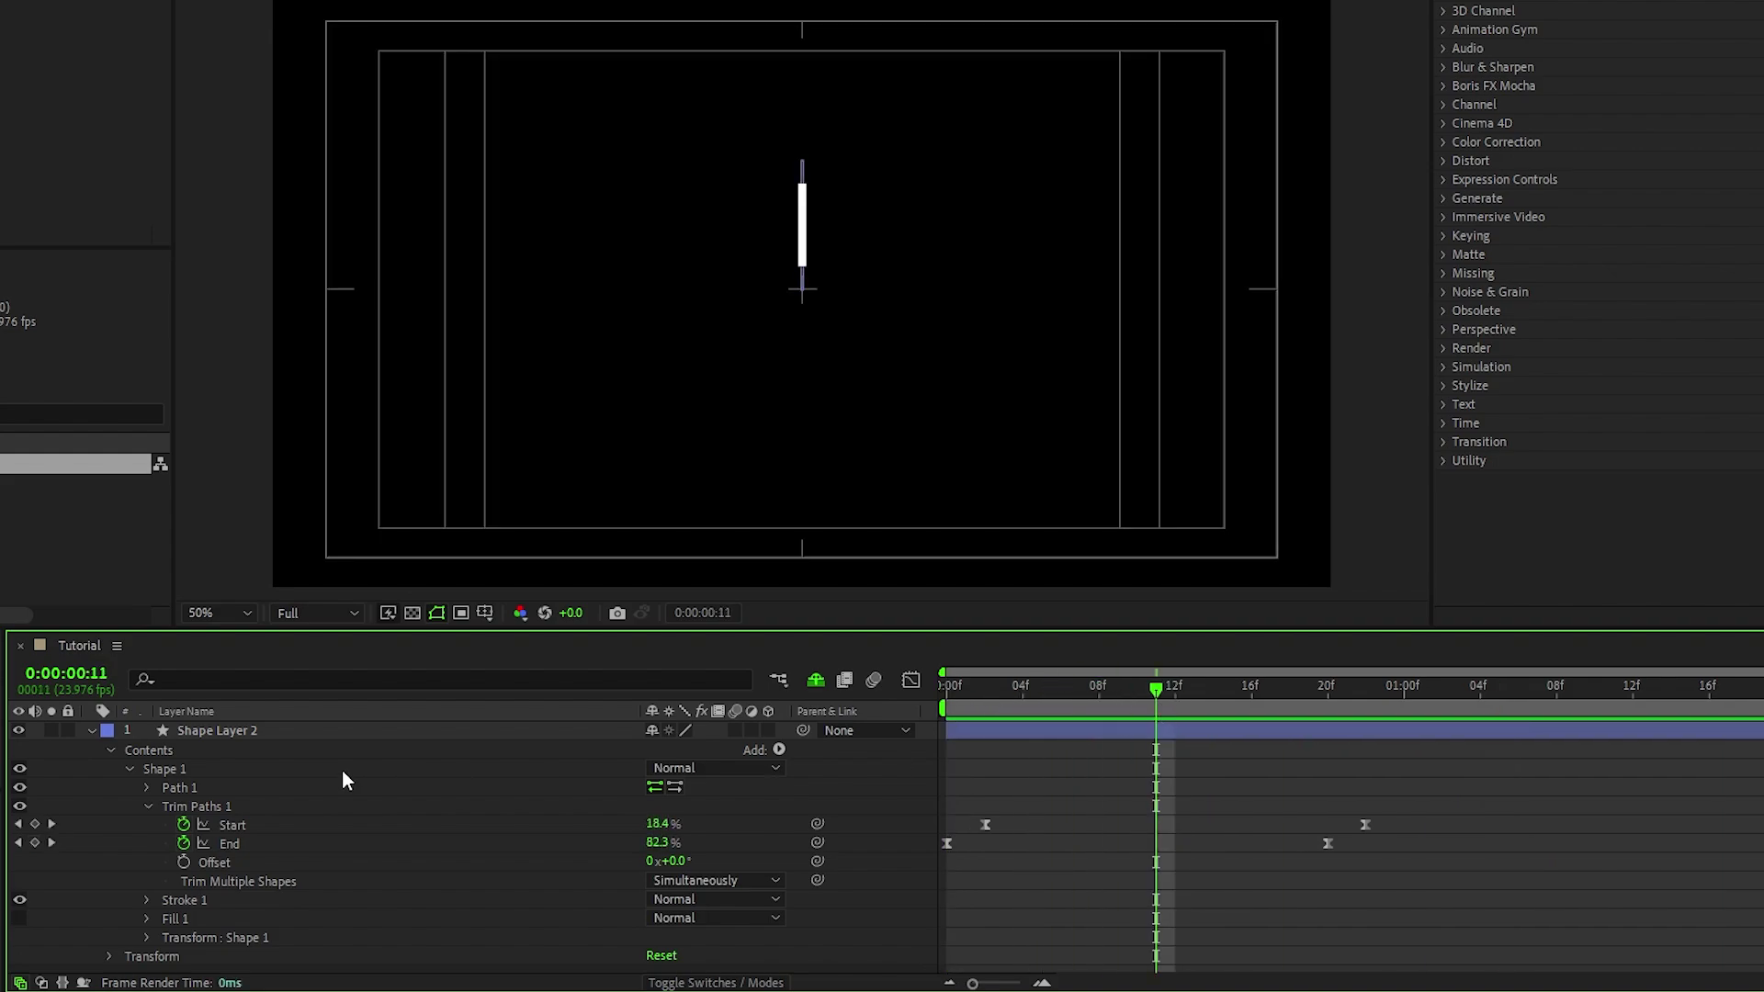
left_click(343, 776)
Add a Repeater to Shape 1 with 4 copies.
left_click(780, 748)
left_click(864, 584)
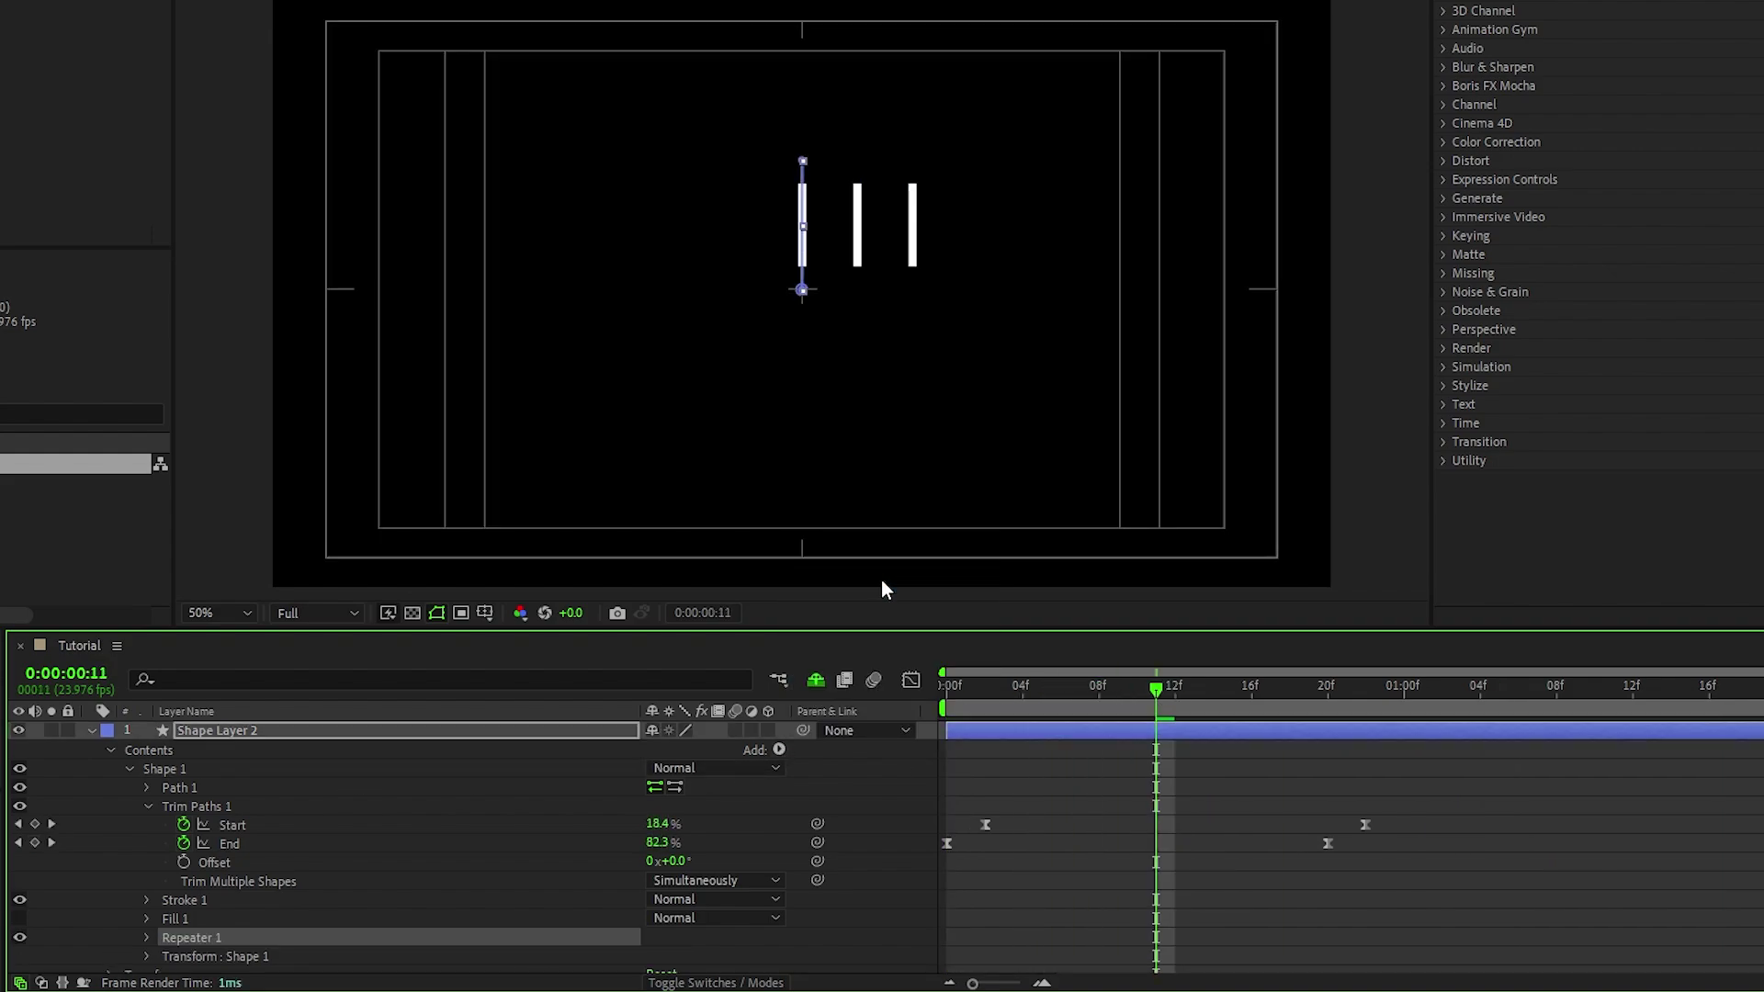
left_click(146, 938)
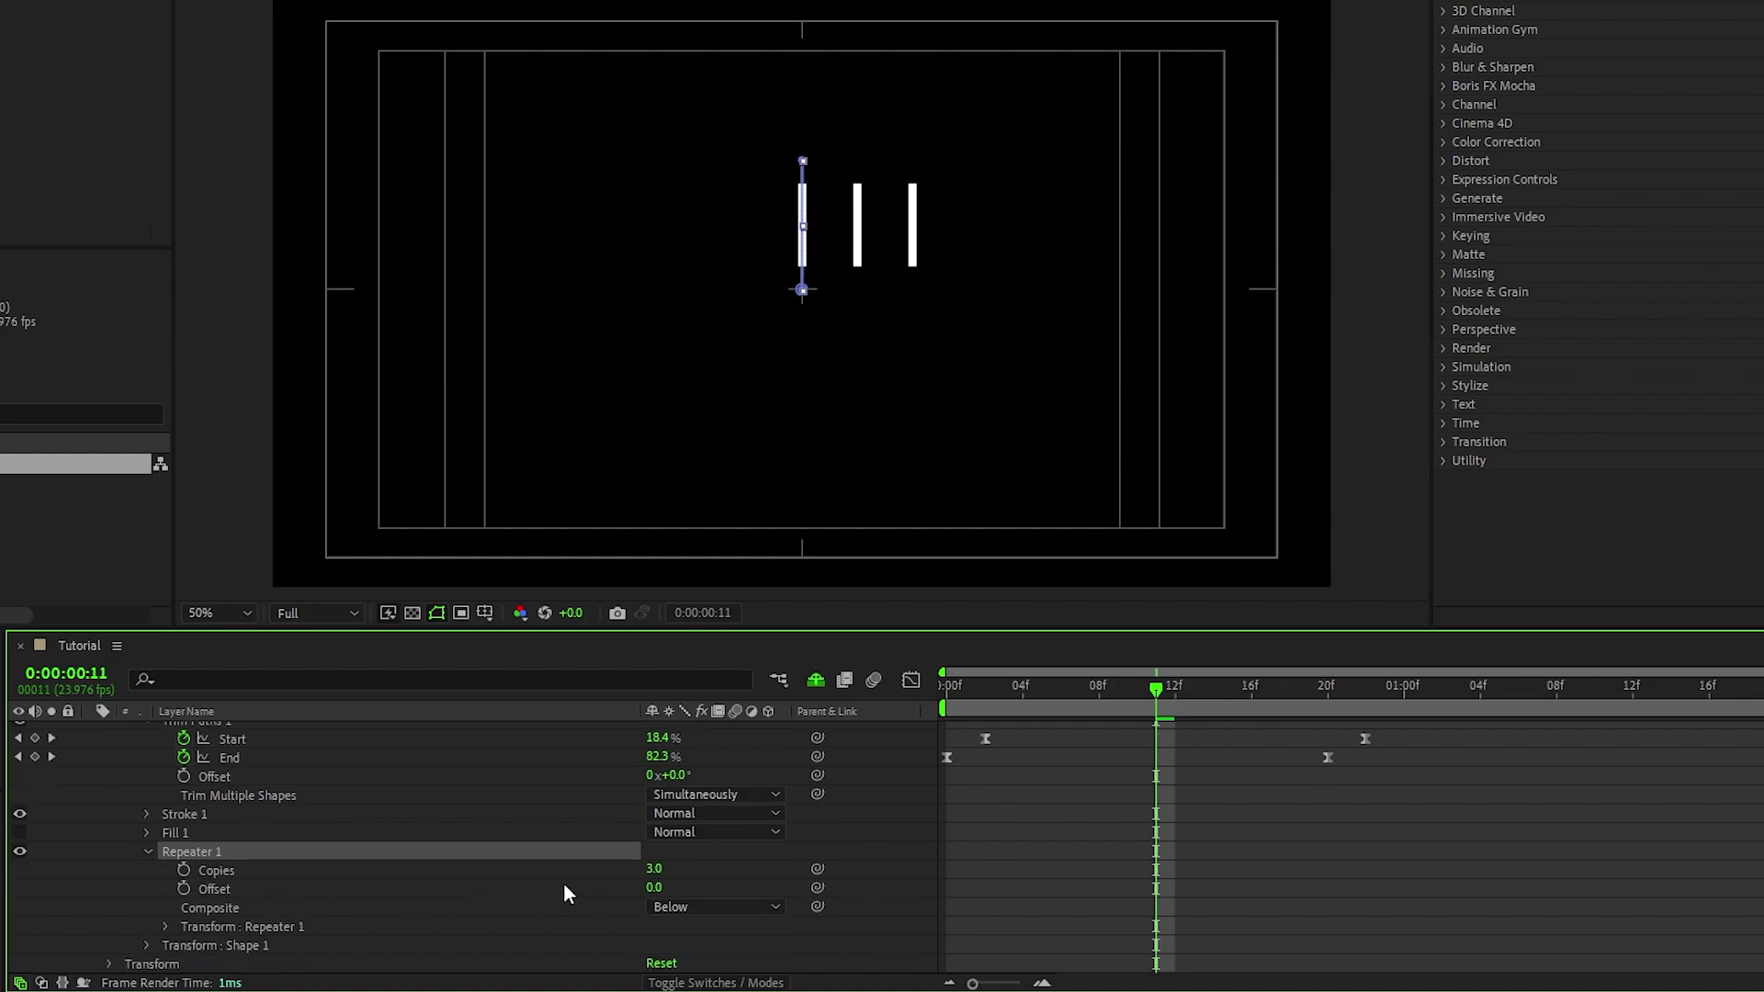
left_click(654, 869)
type("4")
key("Return")
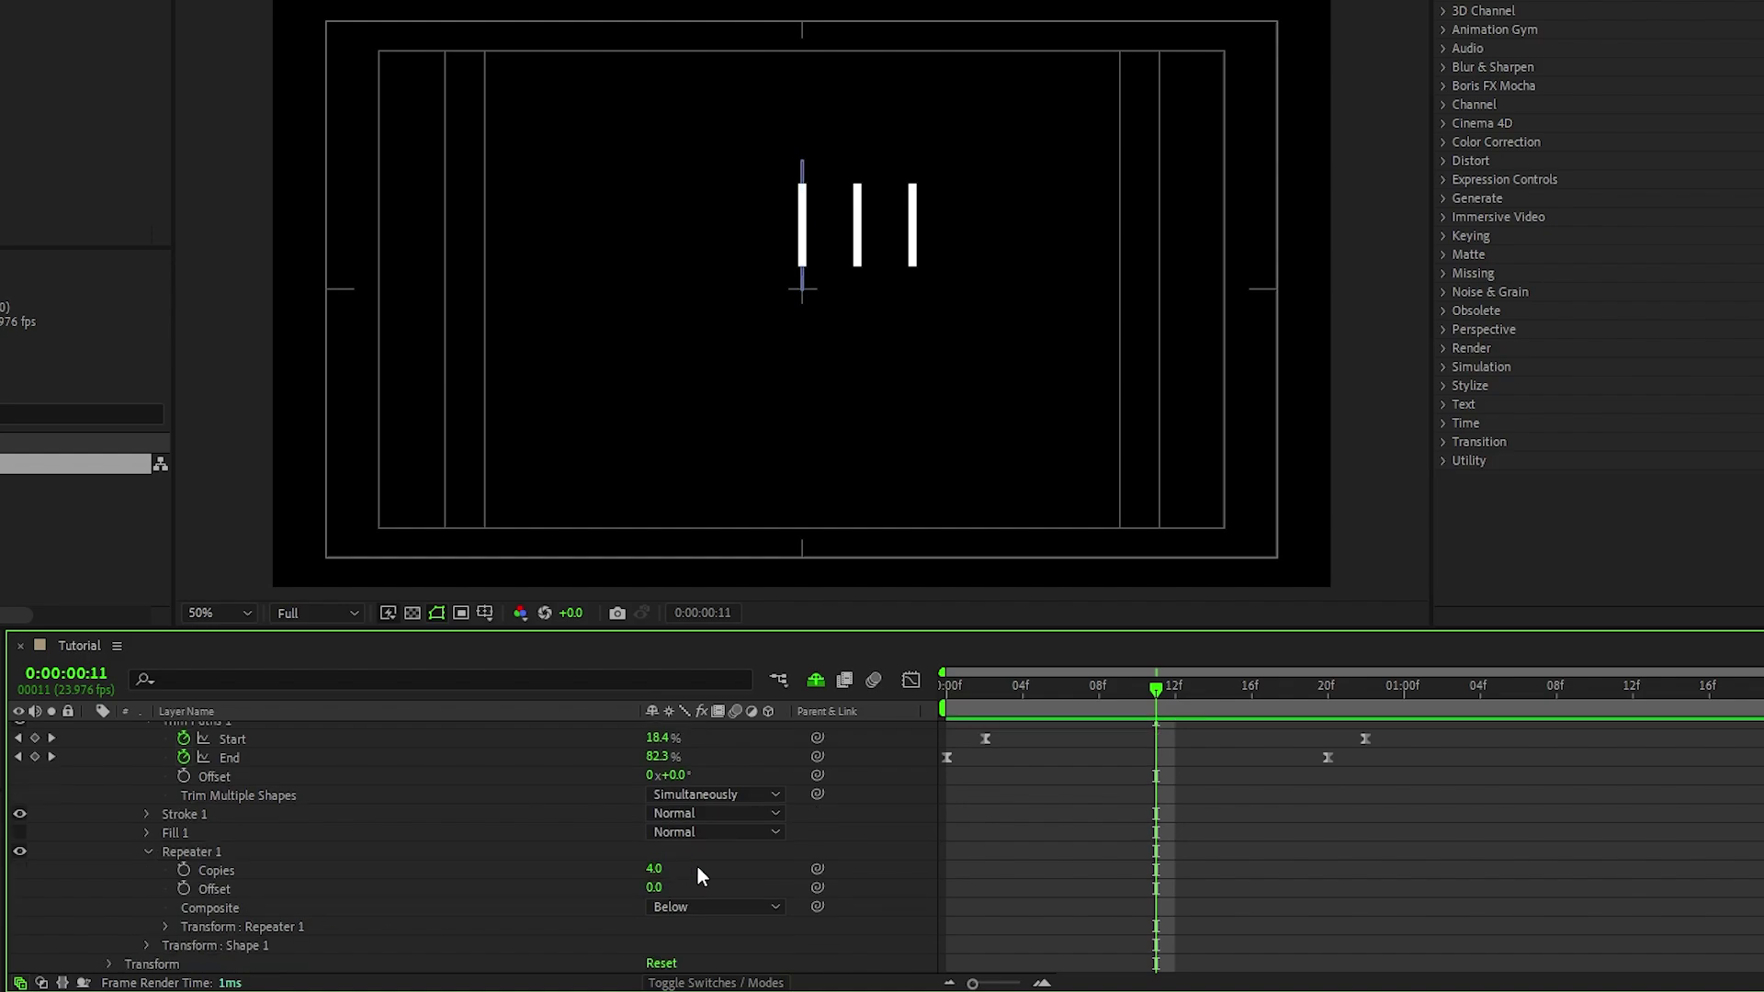
Set the Repeater transform Position X to 0 and Rotation to 90°, then preview the cross.
left_click(165, 927)
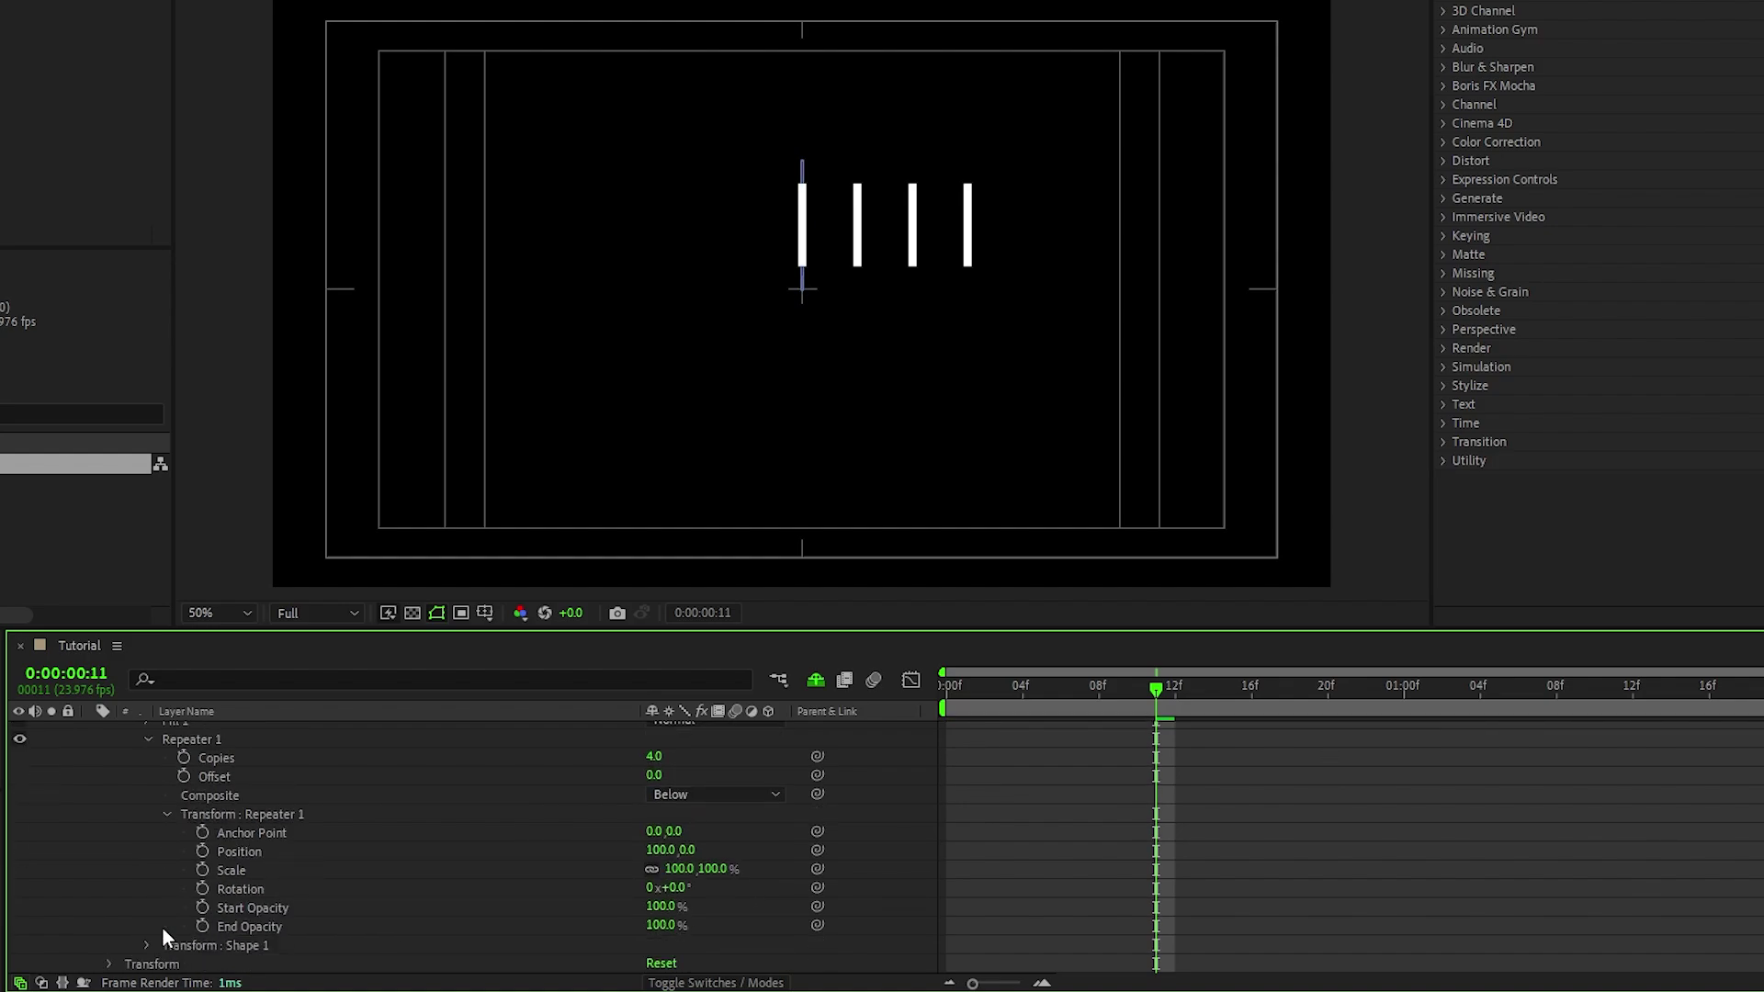
left_click(655, 850)
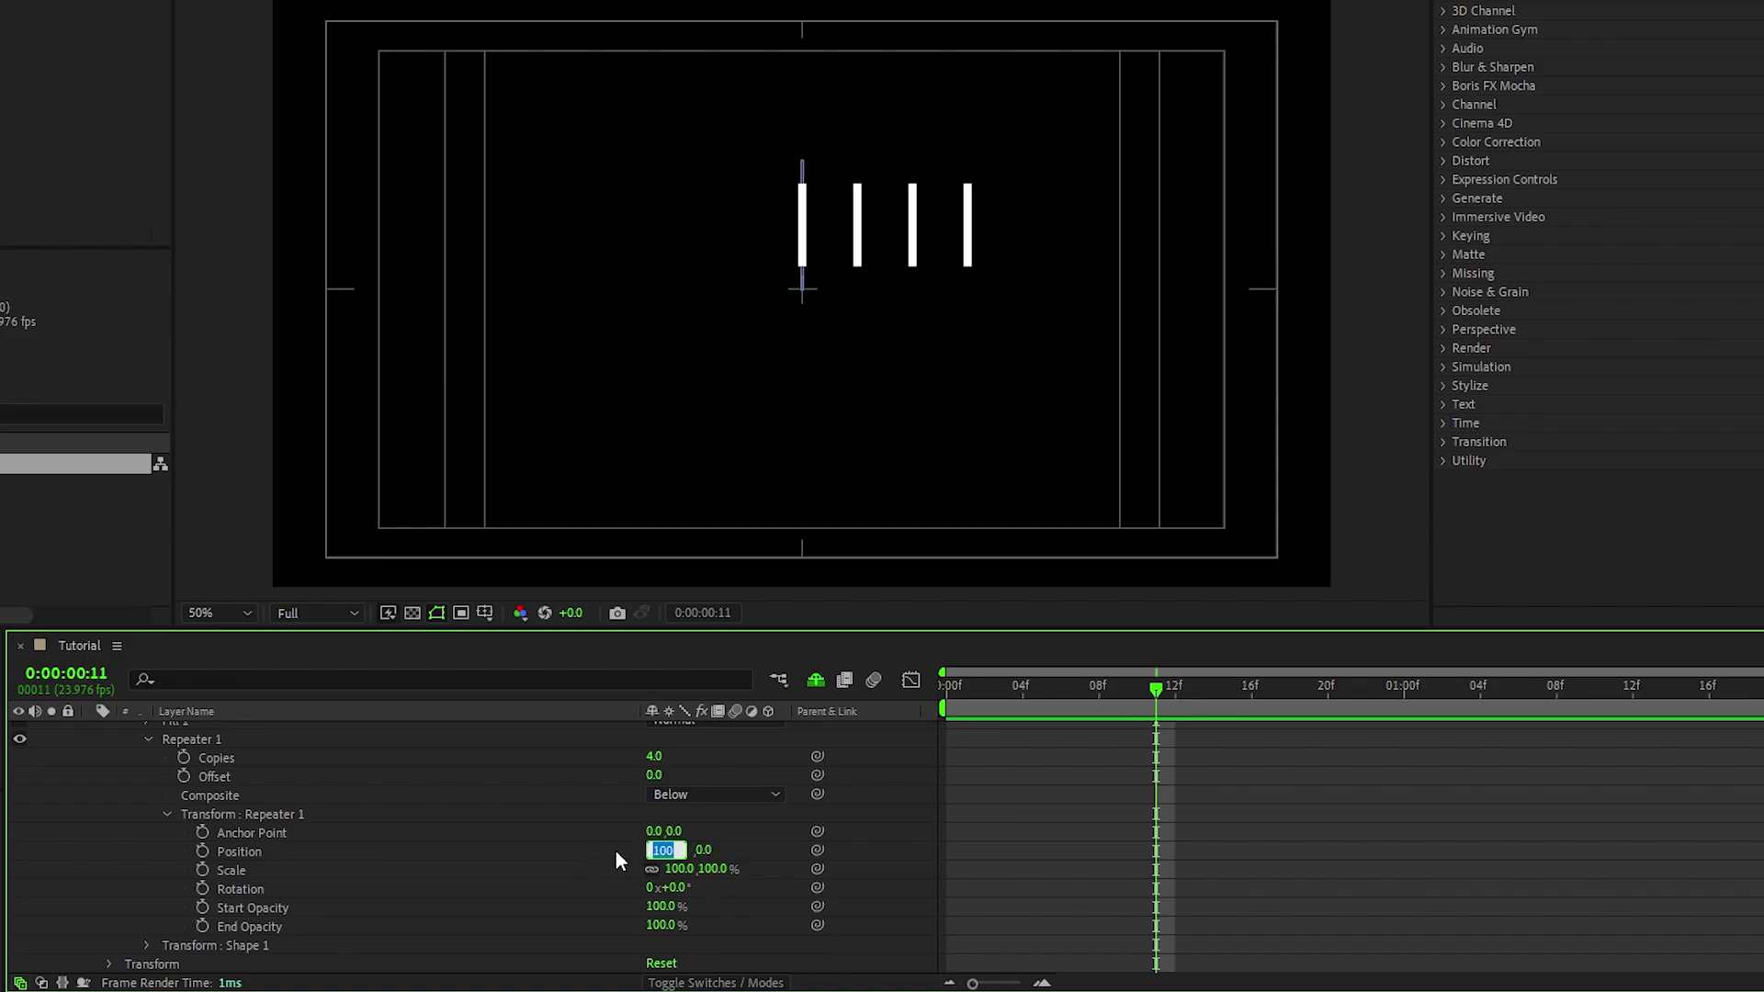
type("0")
key("Return")
left_click(675, 887)
type("90")
key("Return")
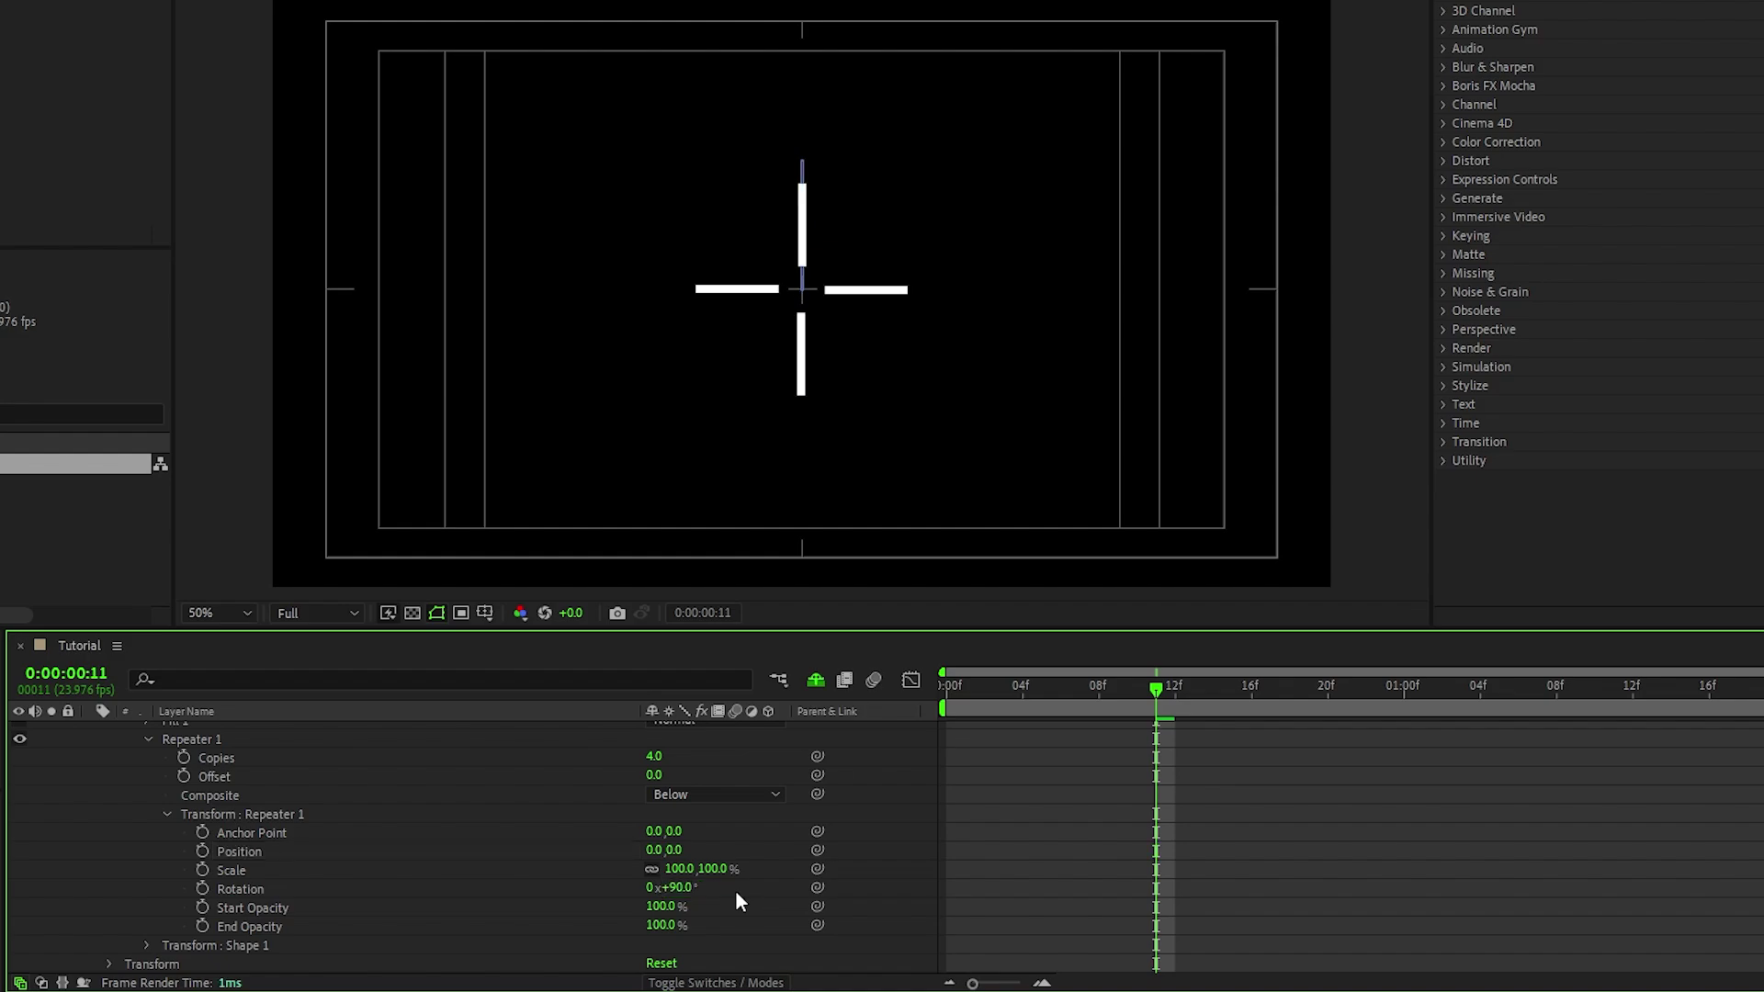
key("space")
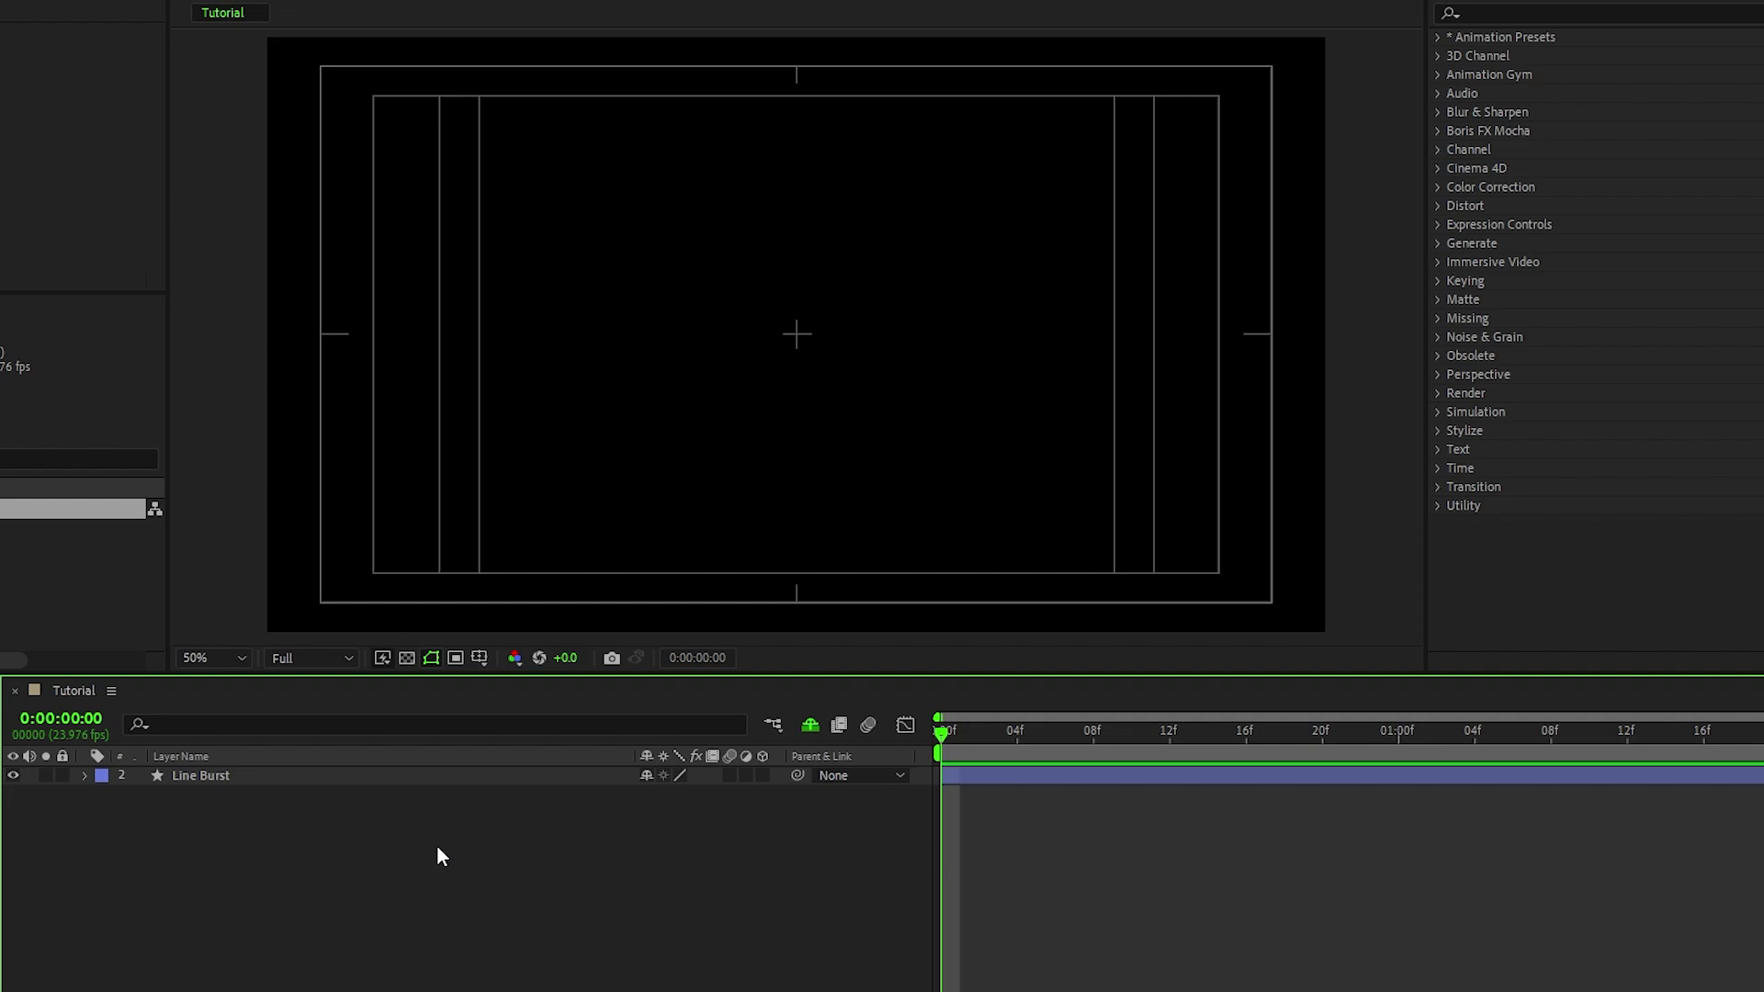
Duplicate Line Burst as Line Burst 2 and rotate it 45°.
left_click(379, 774)
key("ctrl+d")
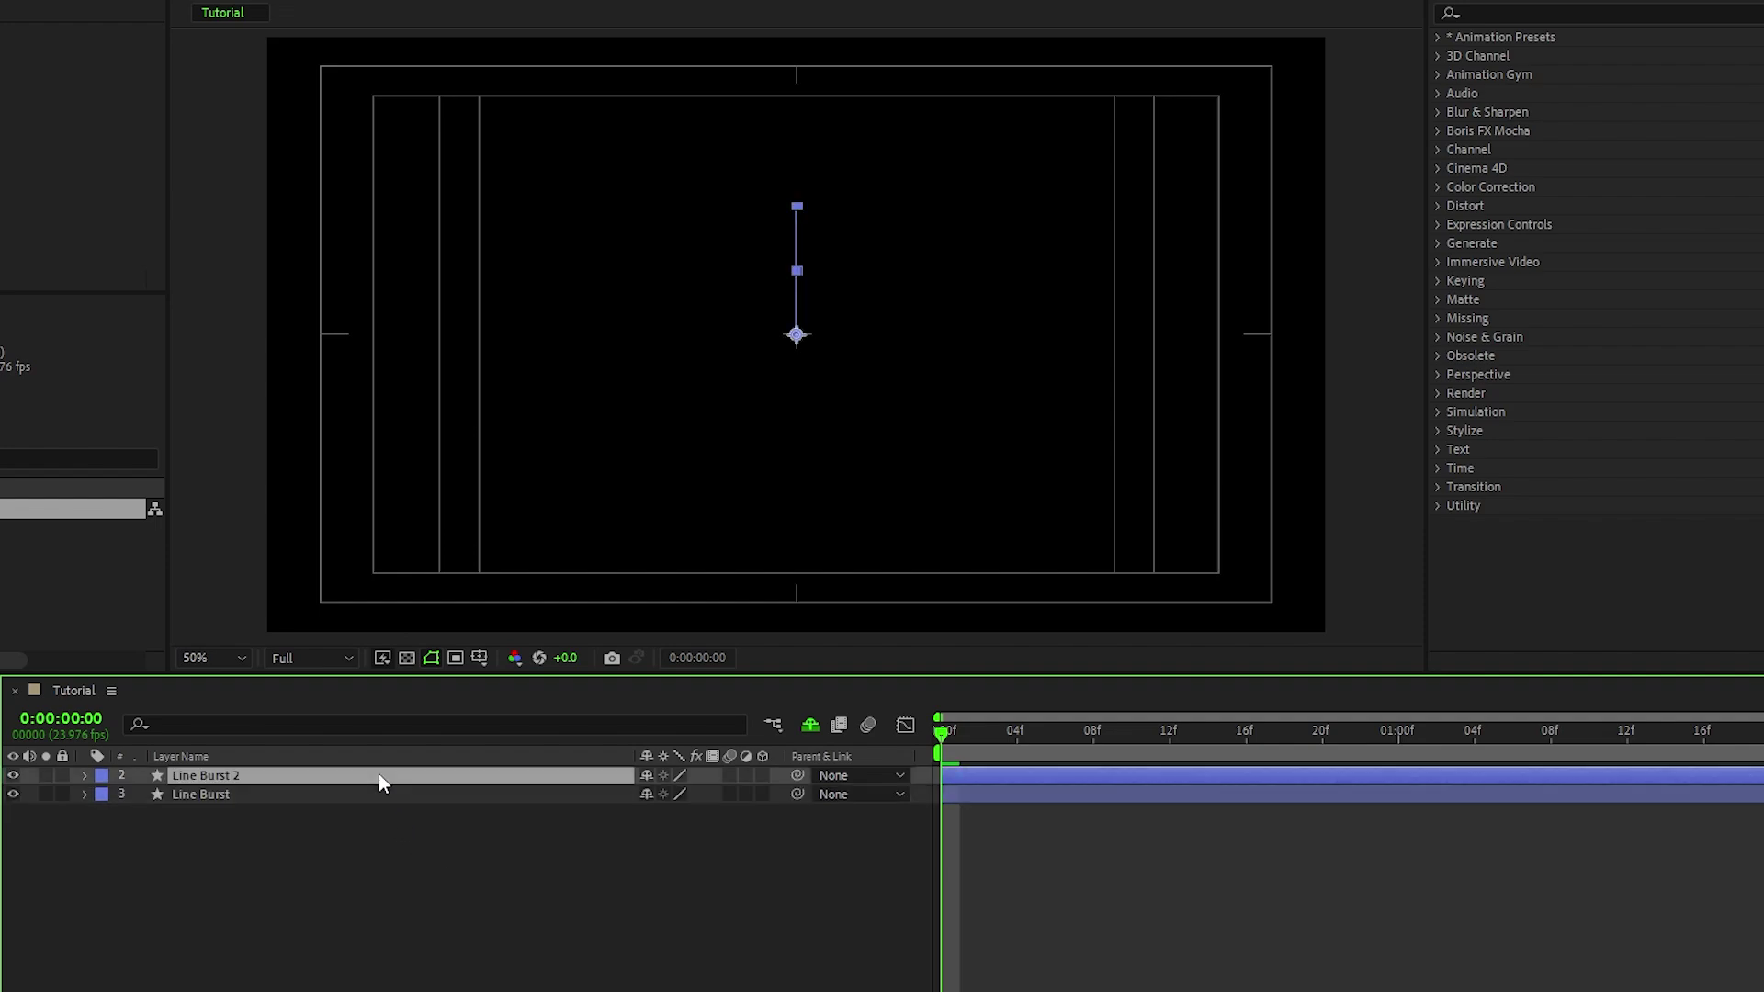
key("r")
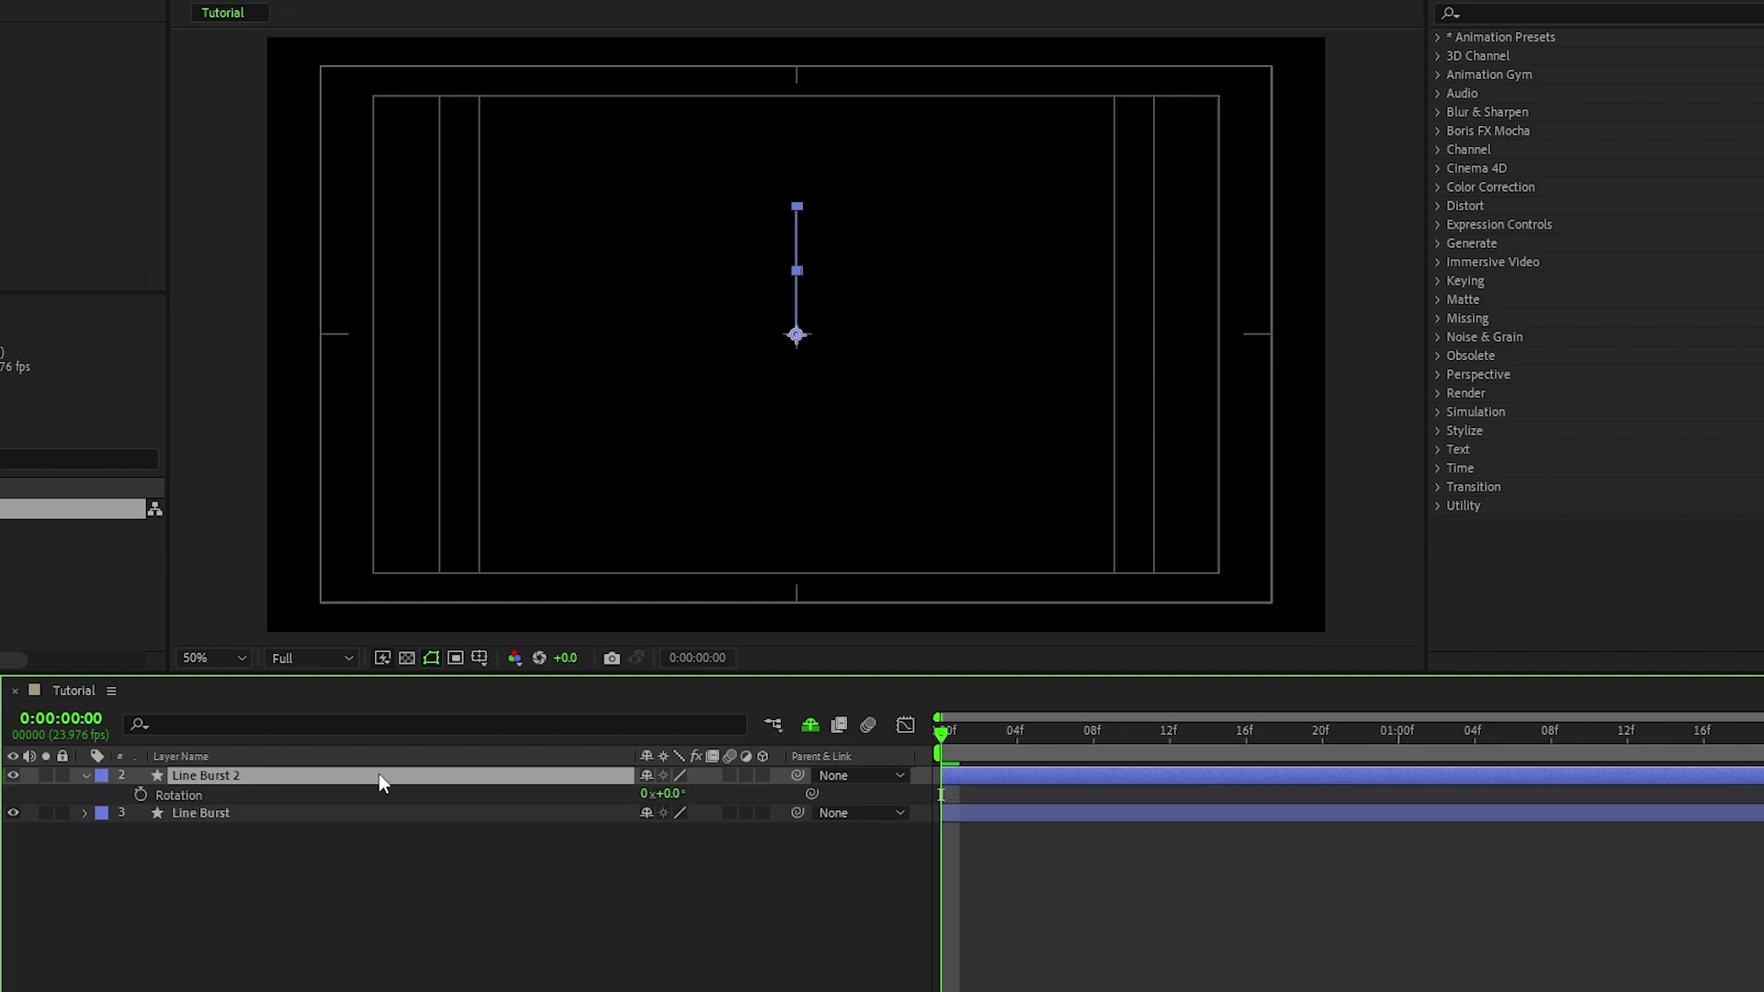
left_click(669, 794)
type("45")
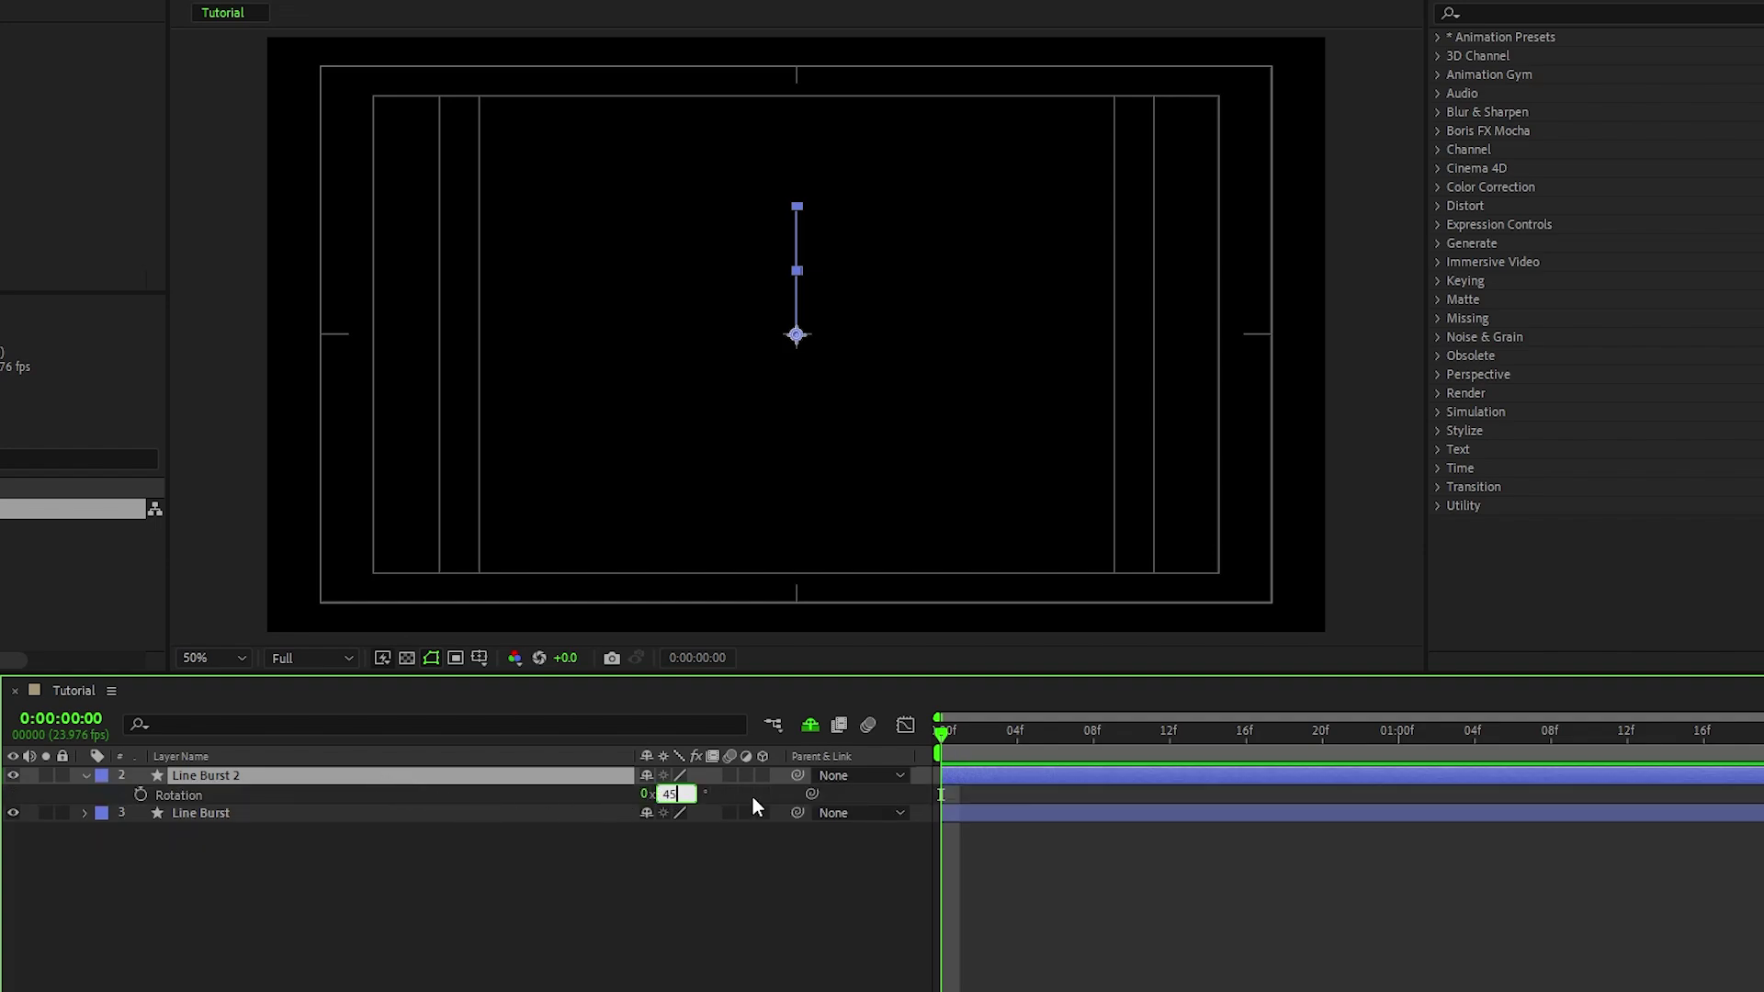
left_click(751, 795)
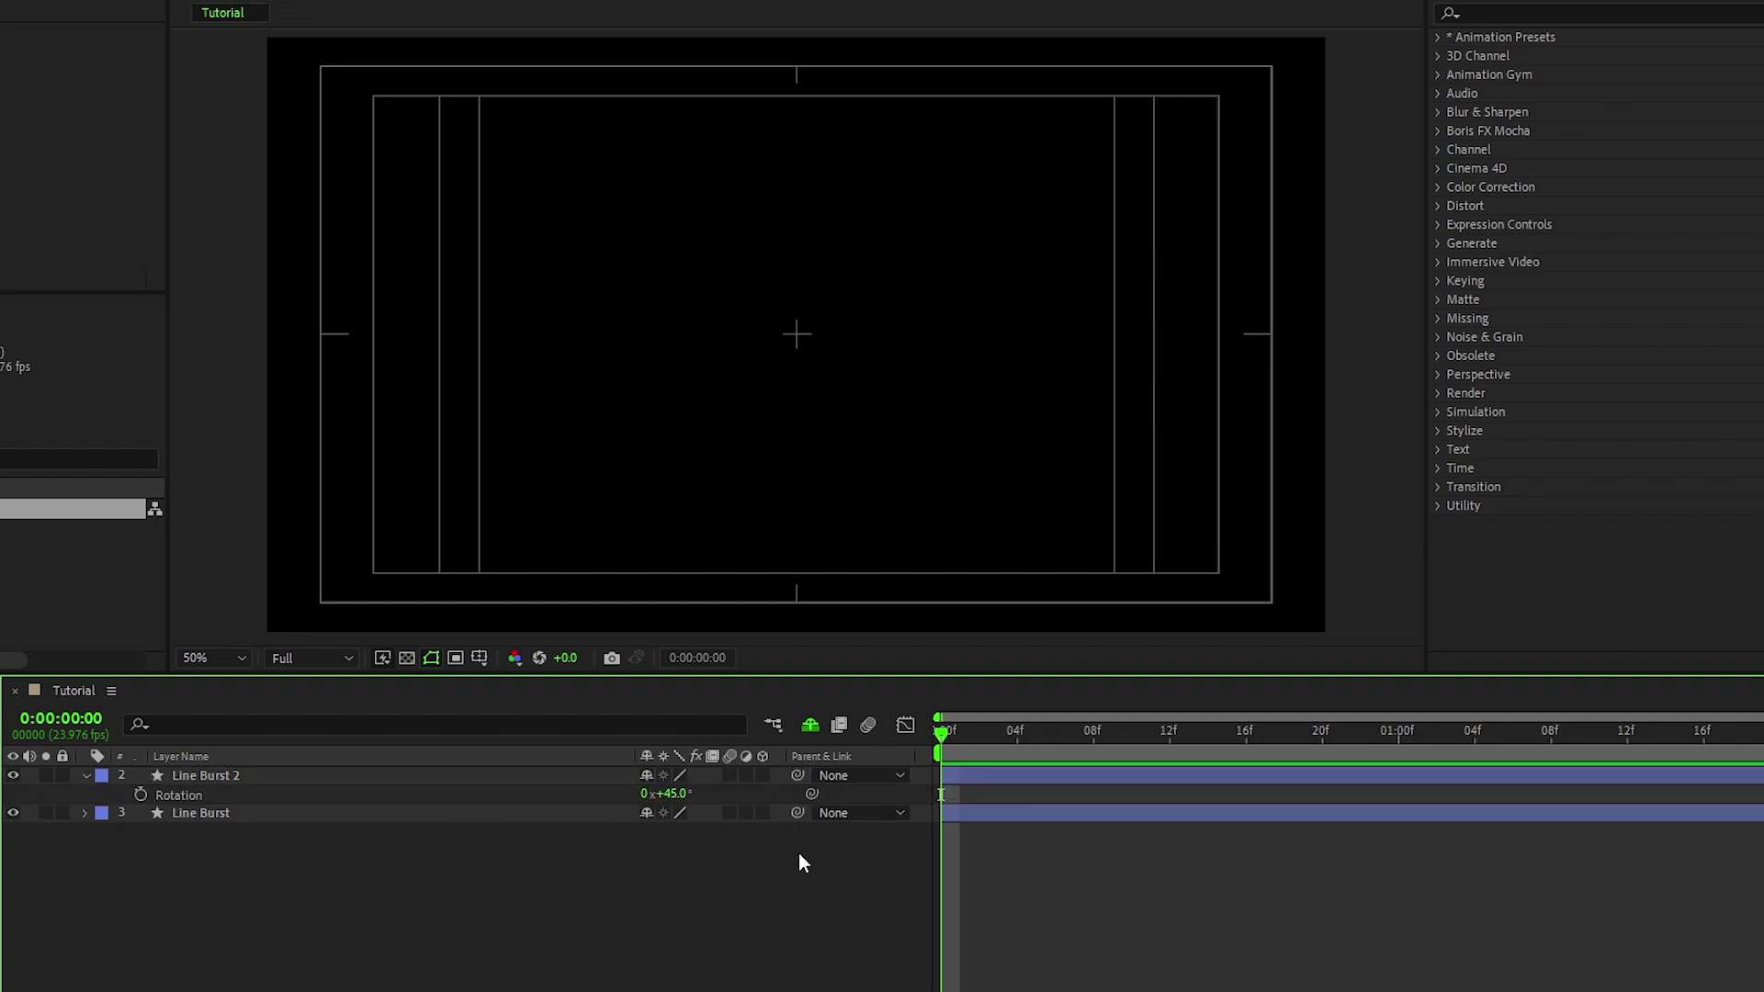
Delay Line Burst 2 to start near 03f and preview the two staggered bursts.
key("space")
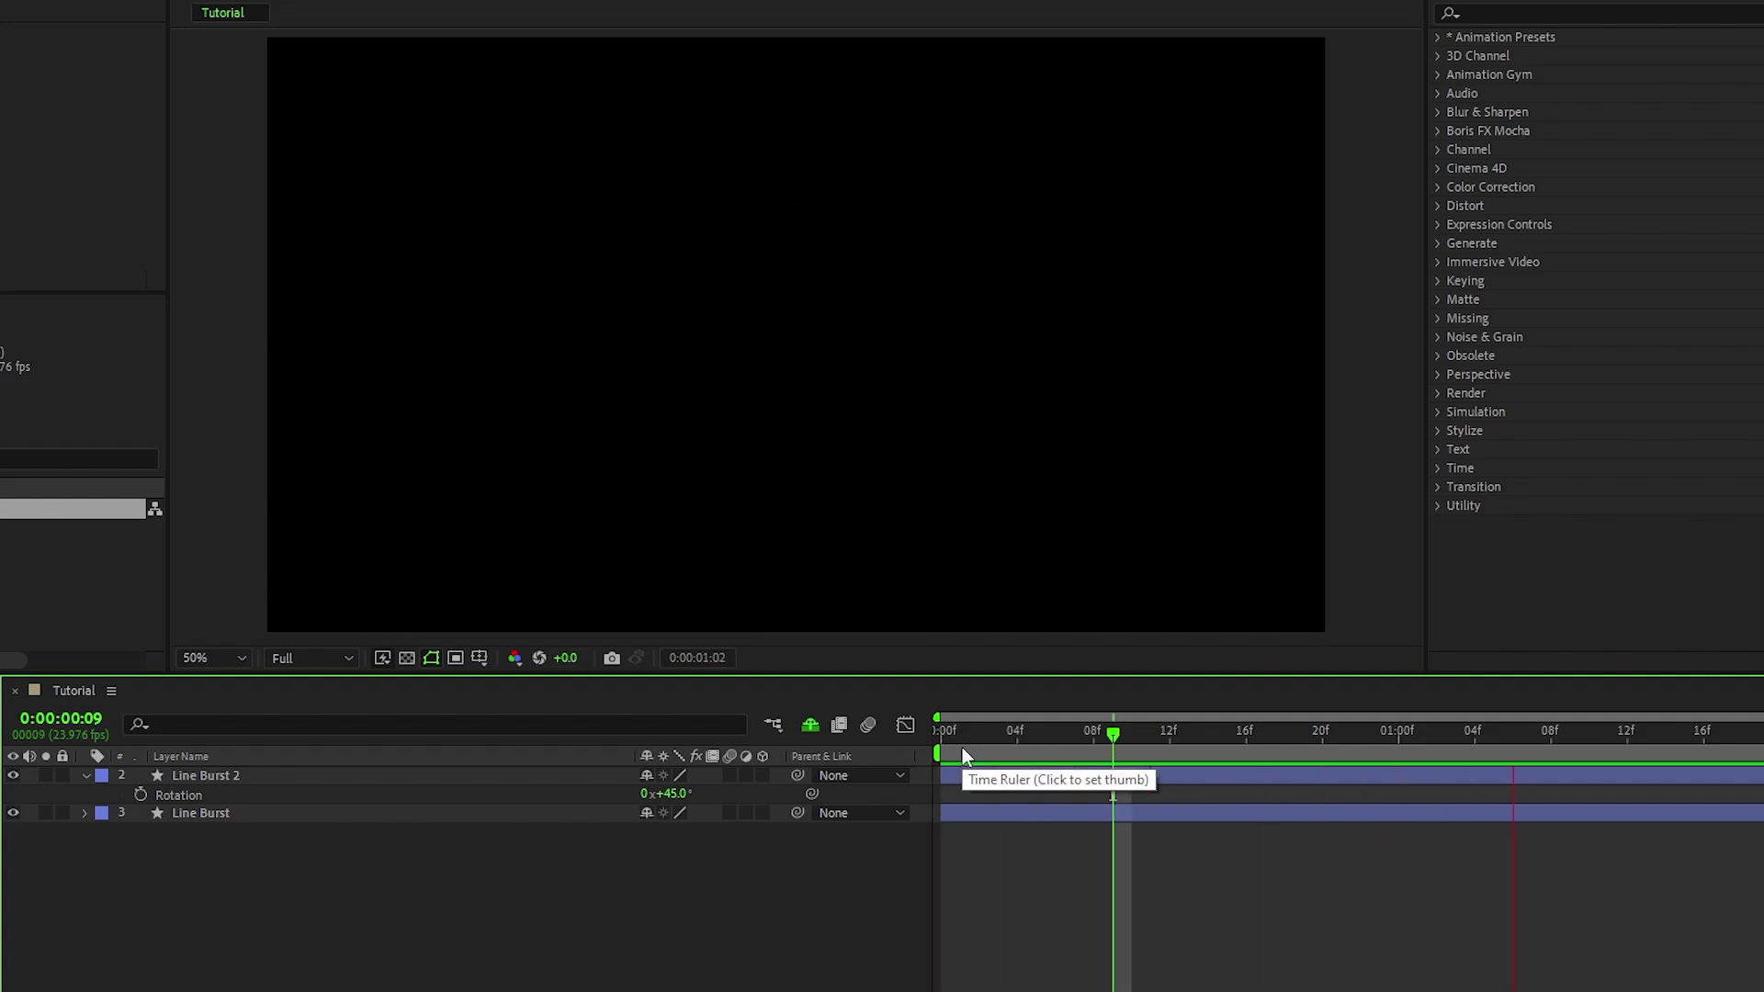
key("space")
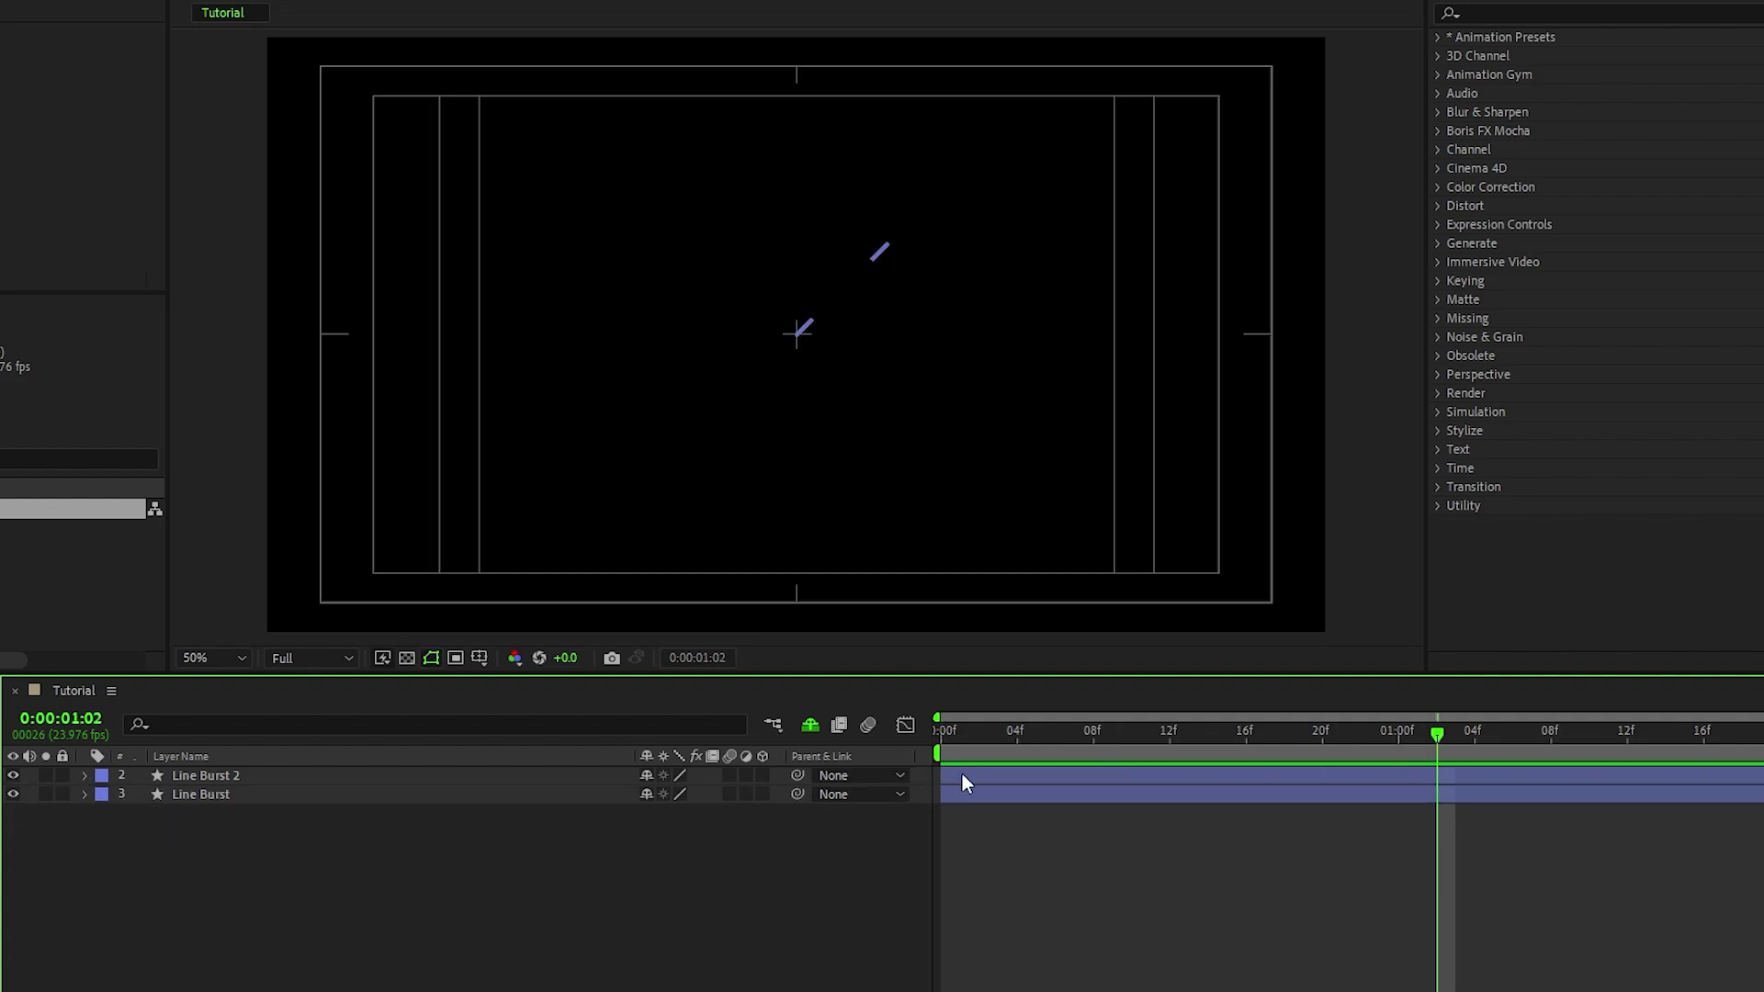
left_click_drag(962, 775, 1014, 779)
left_click(948, 732)
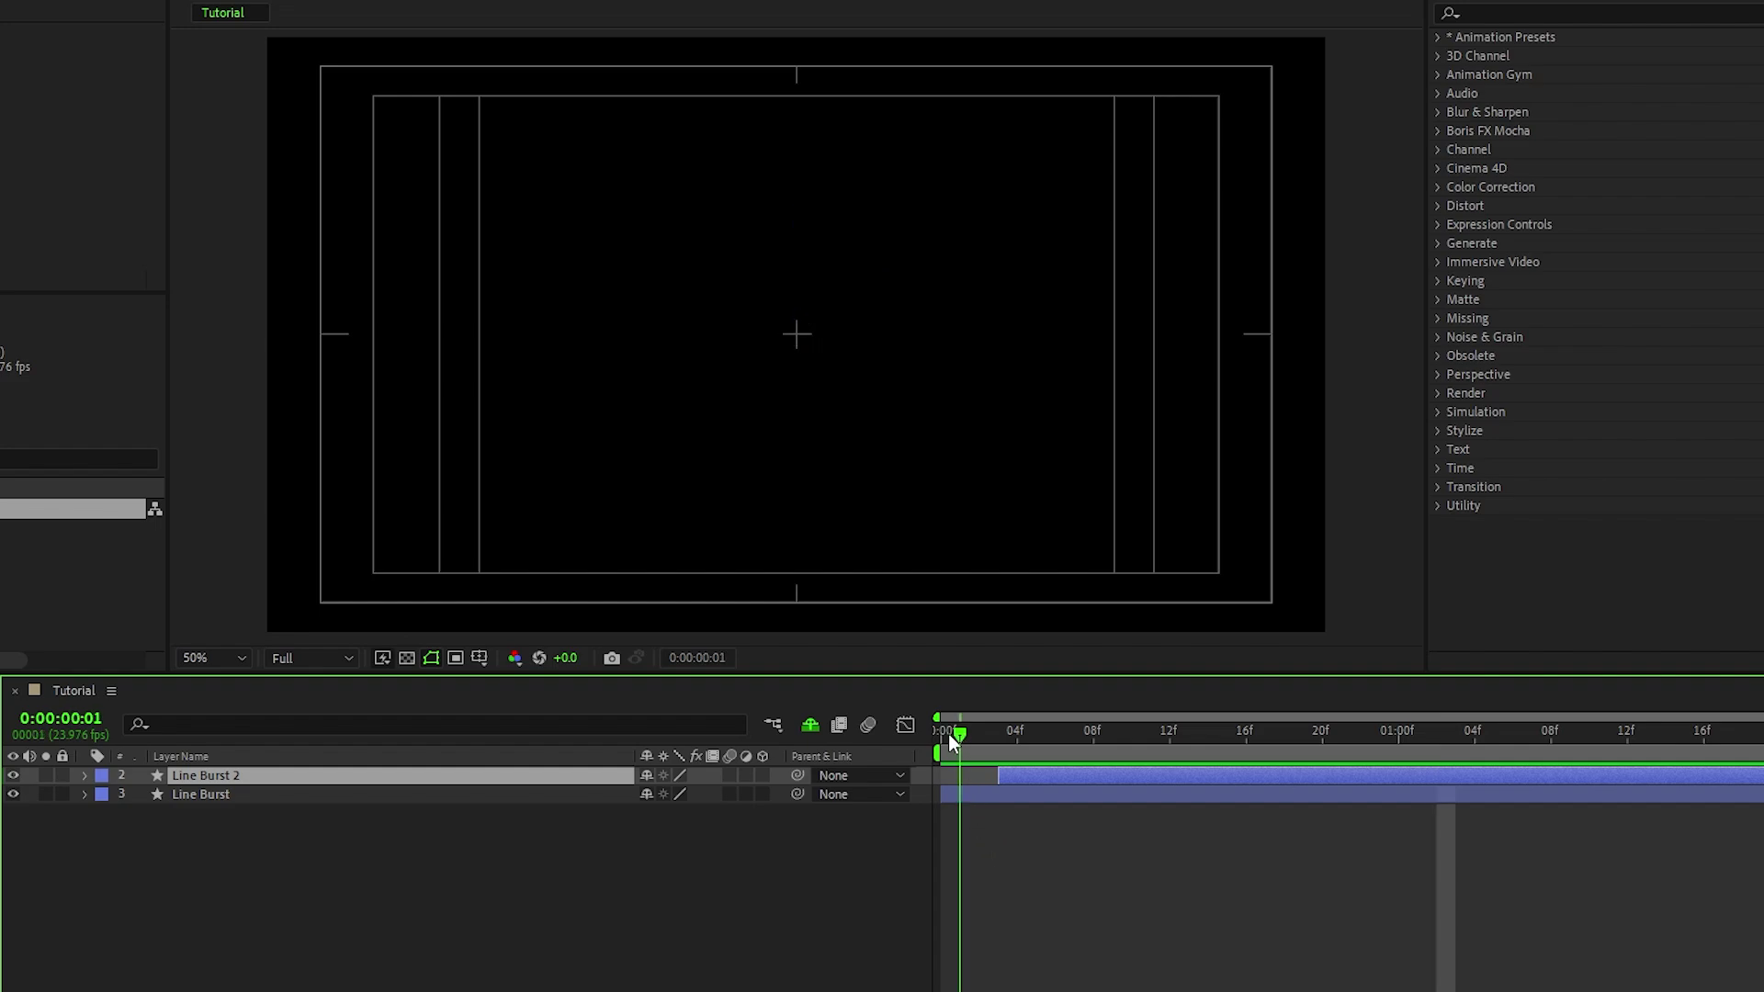
key("space")
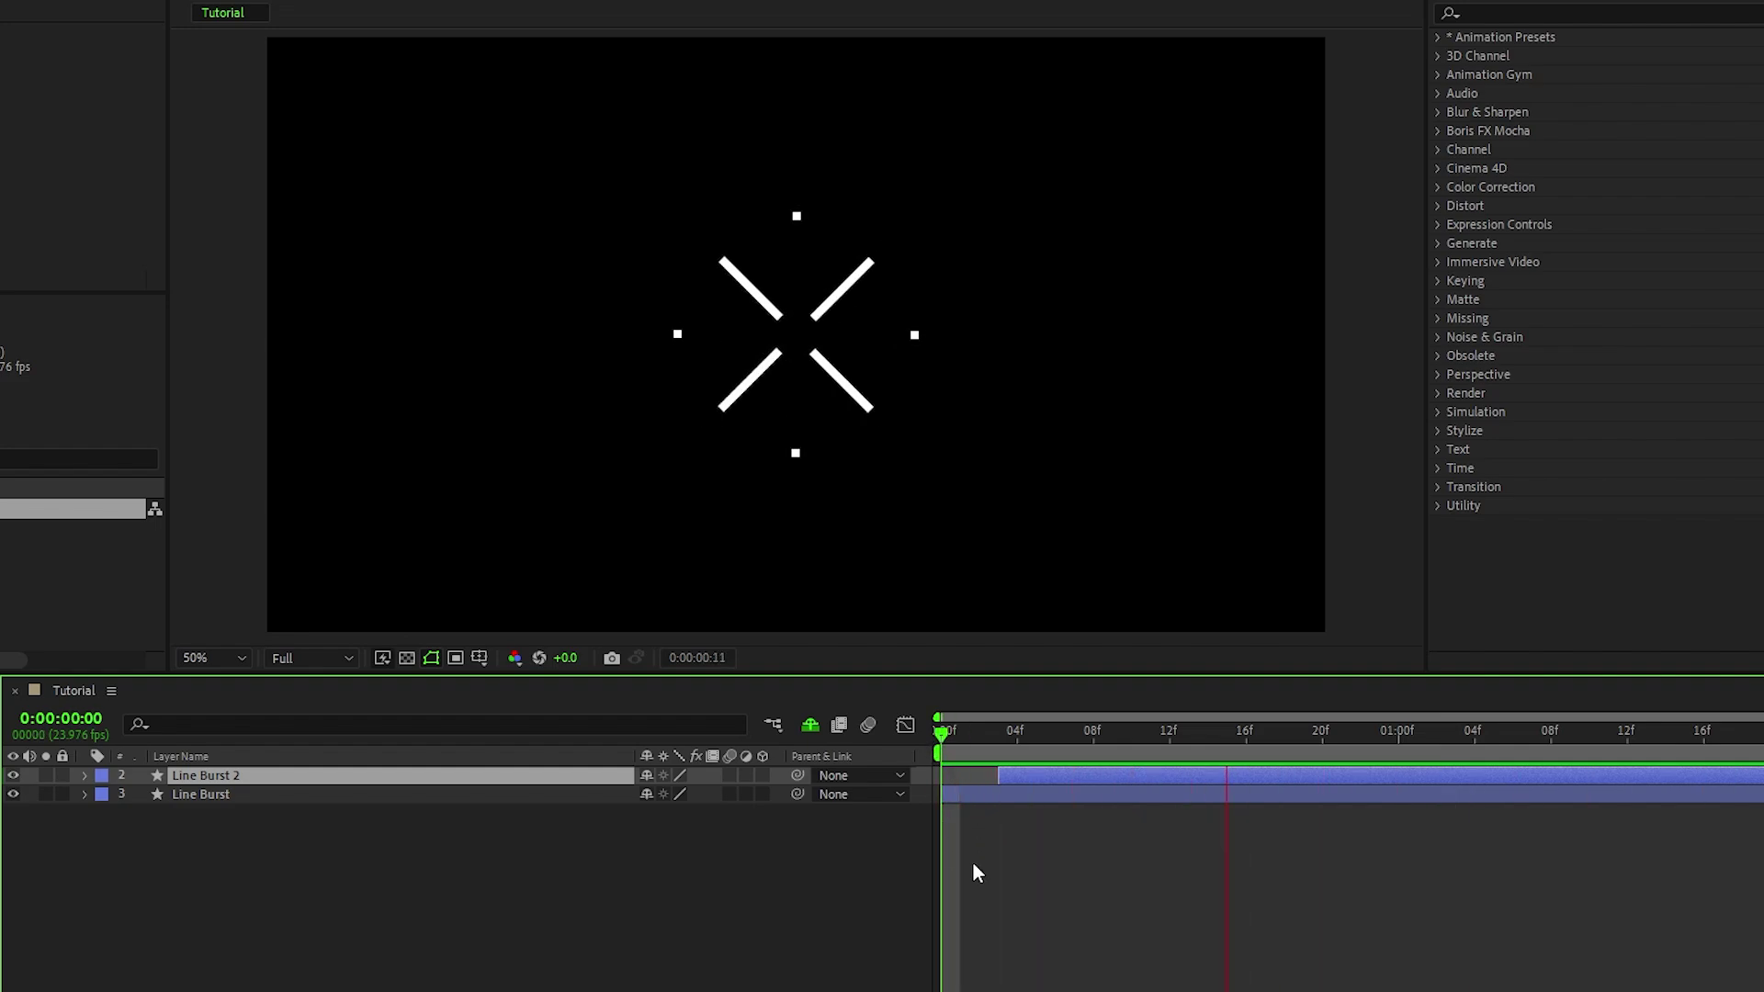
Return Line Burst 2 to 0f, duplicate both line layers, and delay the copies several frames.
key("space")
left_click_drag(1002, 785, 968, 779)
left_click_drag(644, 829, 229, 775)
key("ctrl+d")
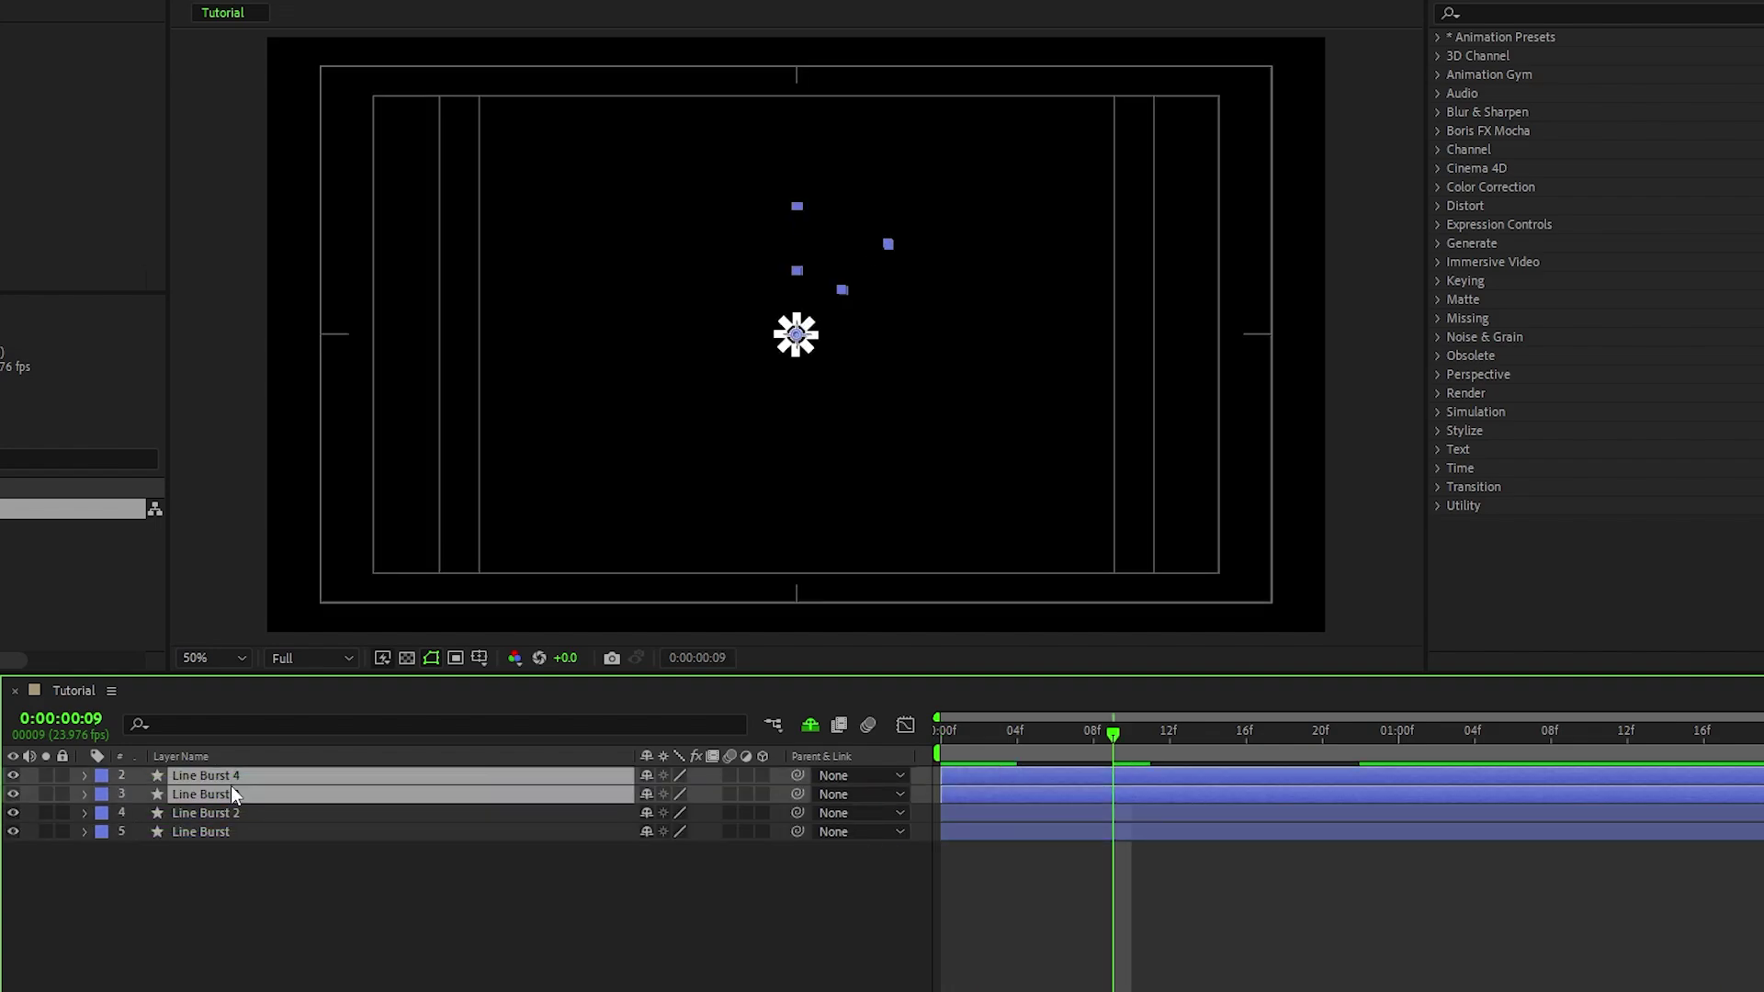
left_click_drag(959, 788, 1107, 796)
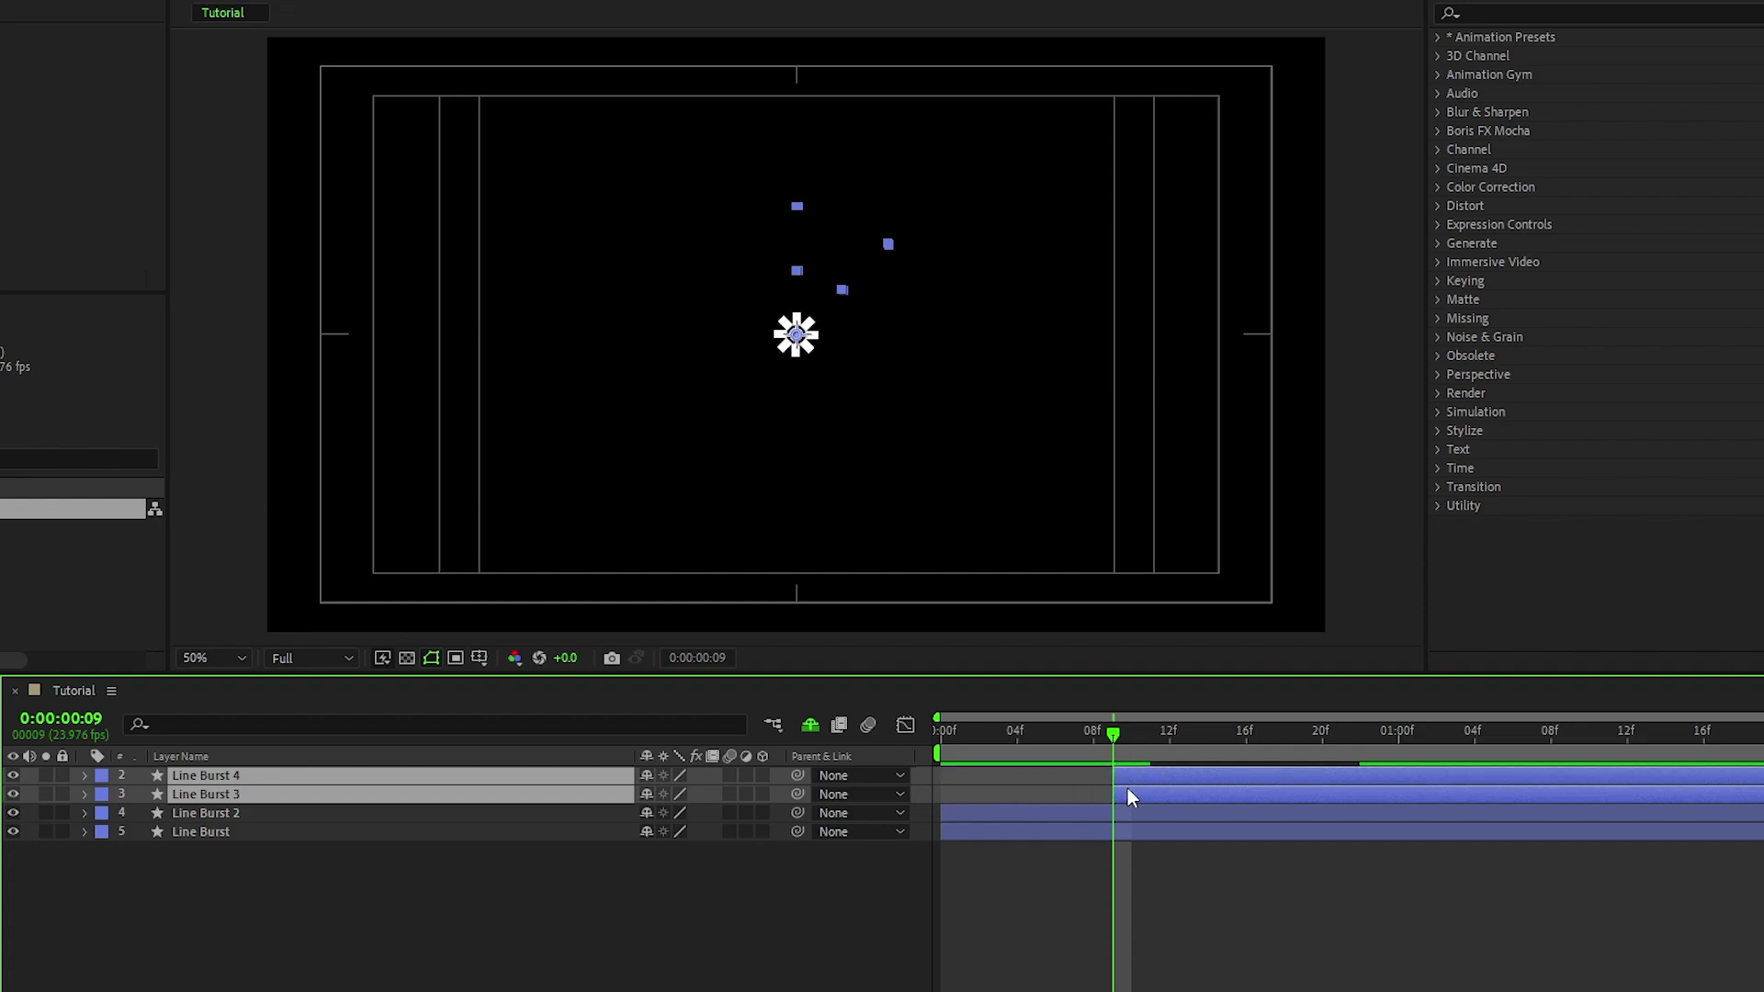
left_click(1016, 732)
key("space")
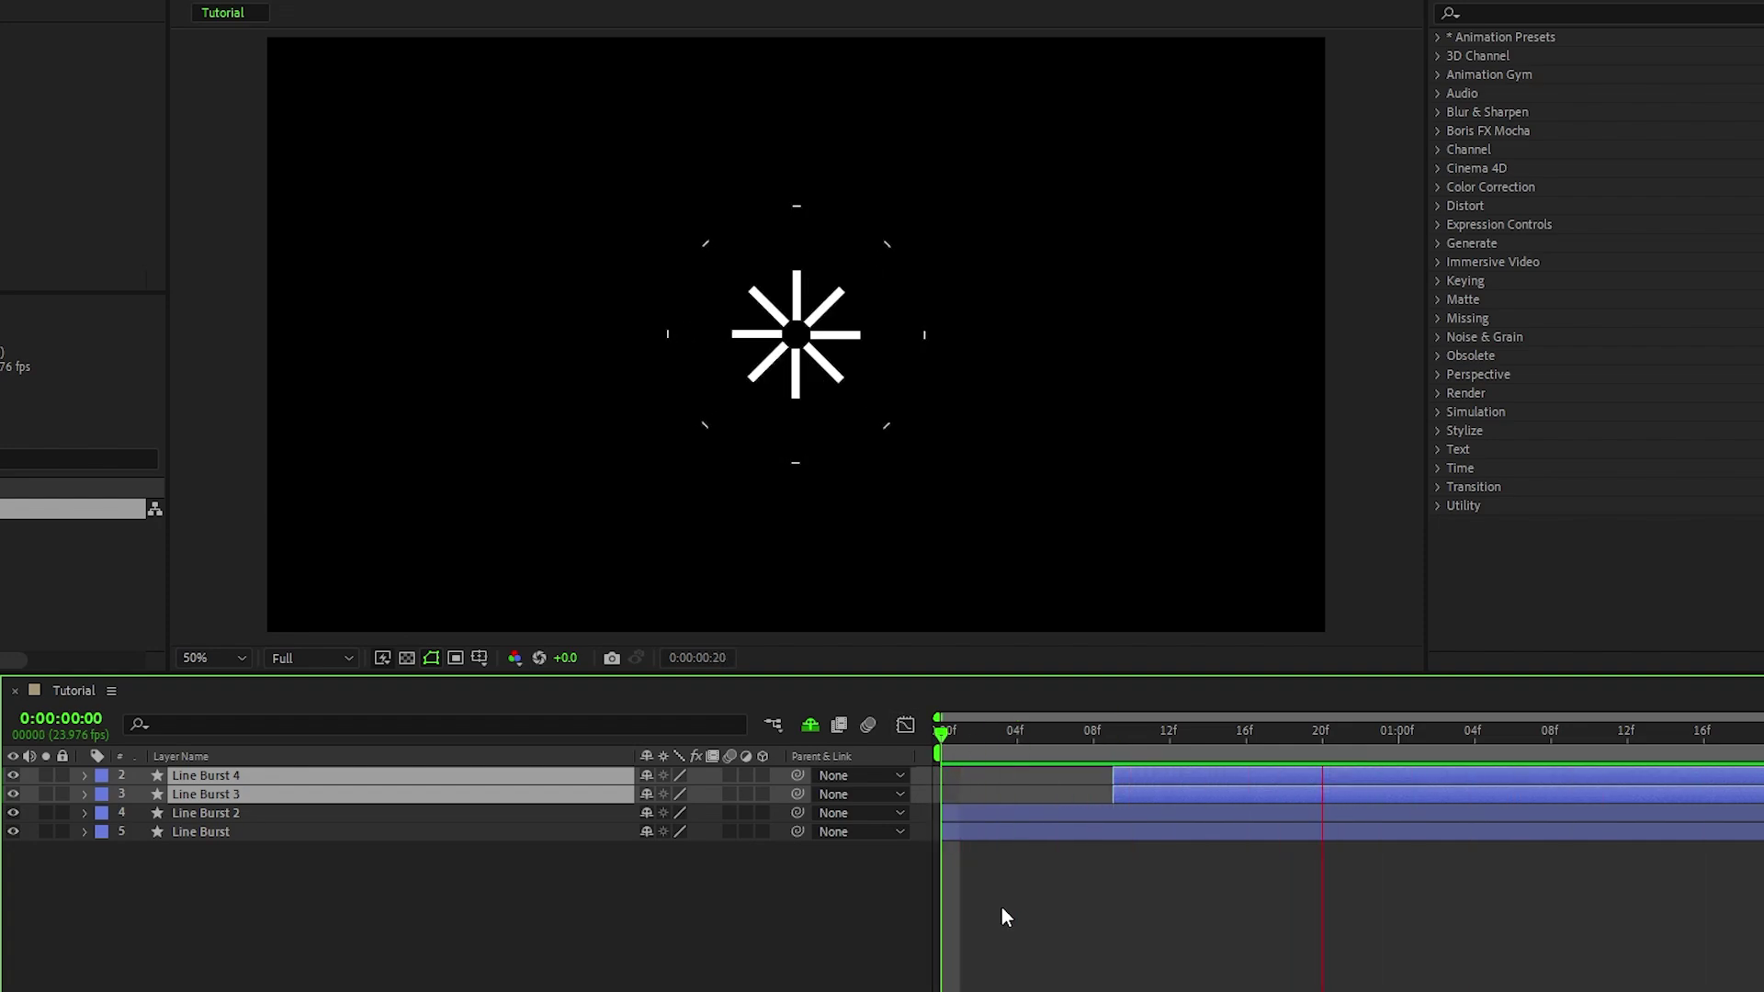
left_click(1001, 906)
Unhide and show Circle Burst, start it at 13f, and preview the full burst.
left_click(1123, 735)
left_click_drag(1123, 735, 1189, 735)
left_click(812, 728)
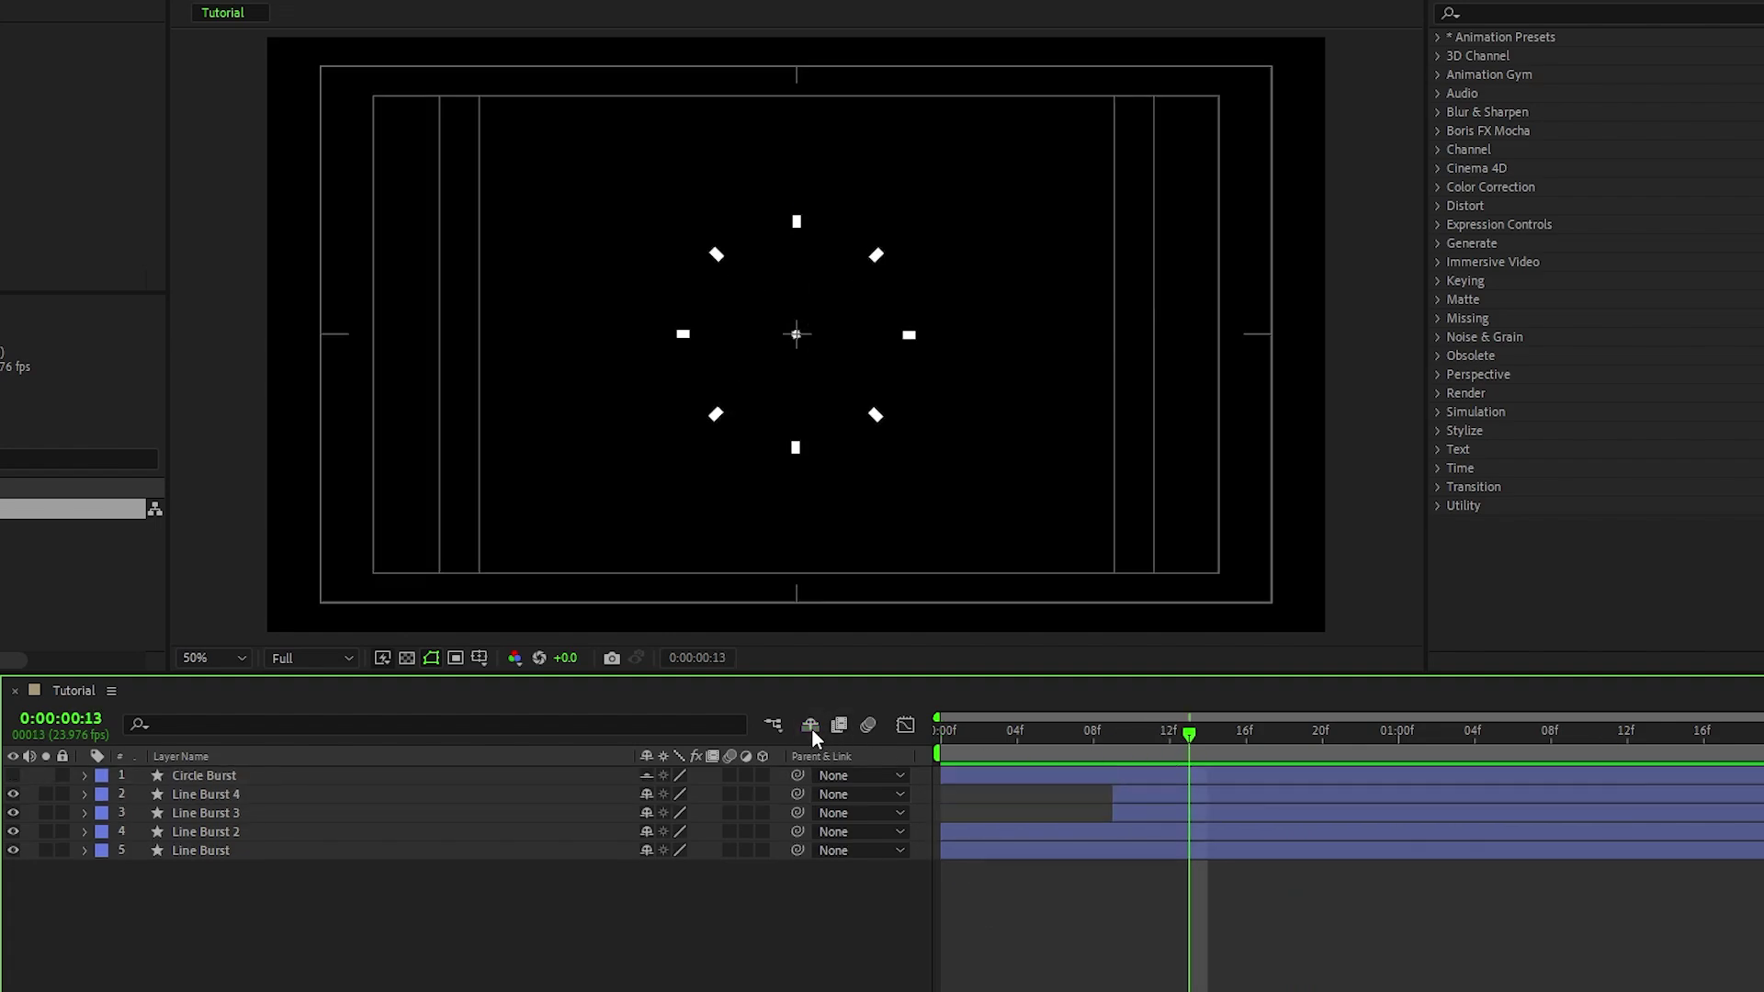
left_click(13, 775)
left_click(967, 776)
left_click_drag(968, 775, 1217, 785)
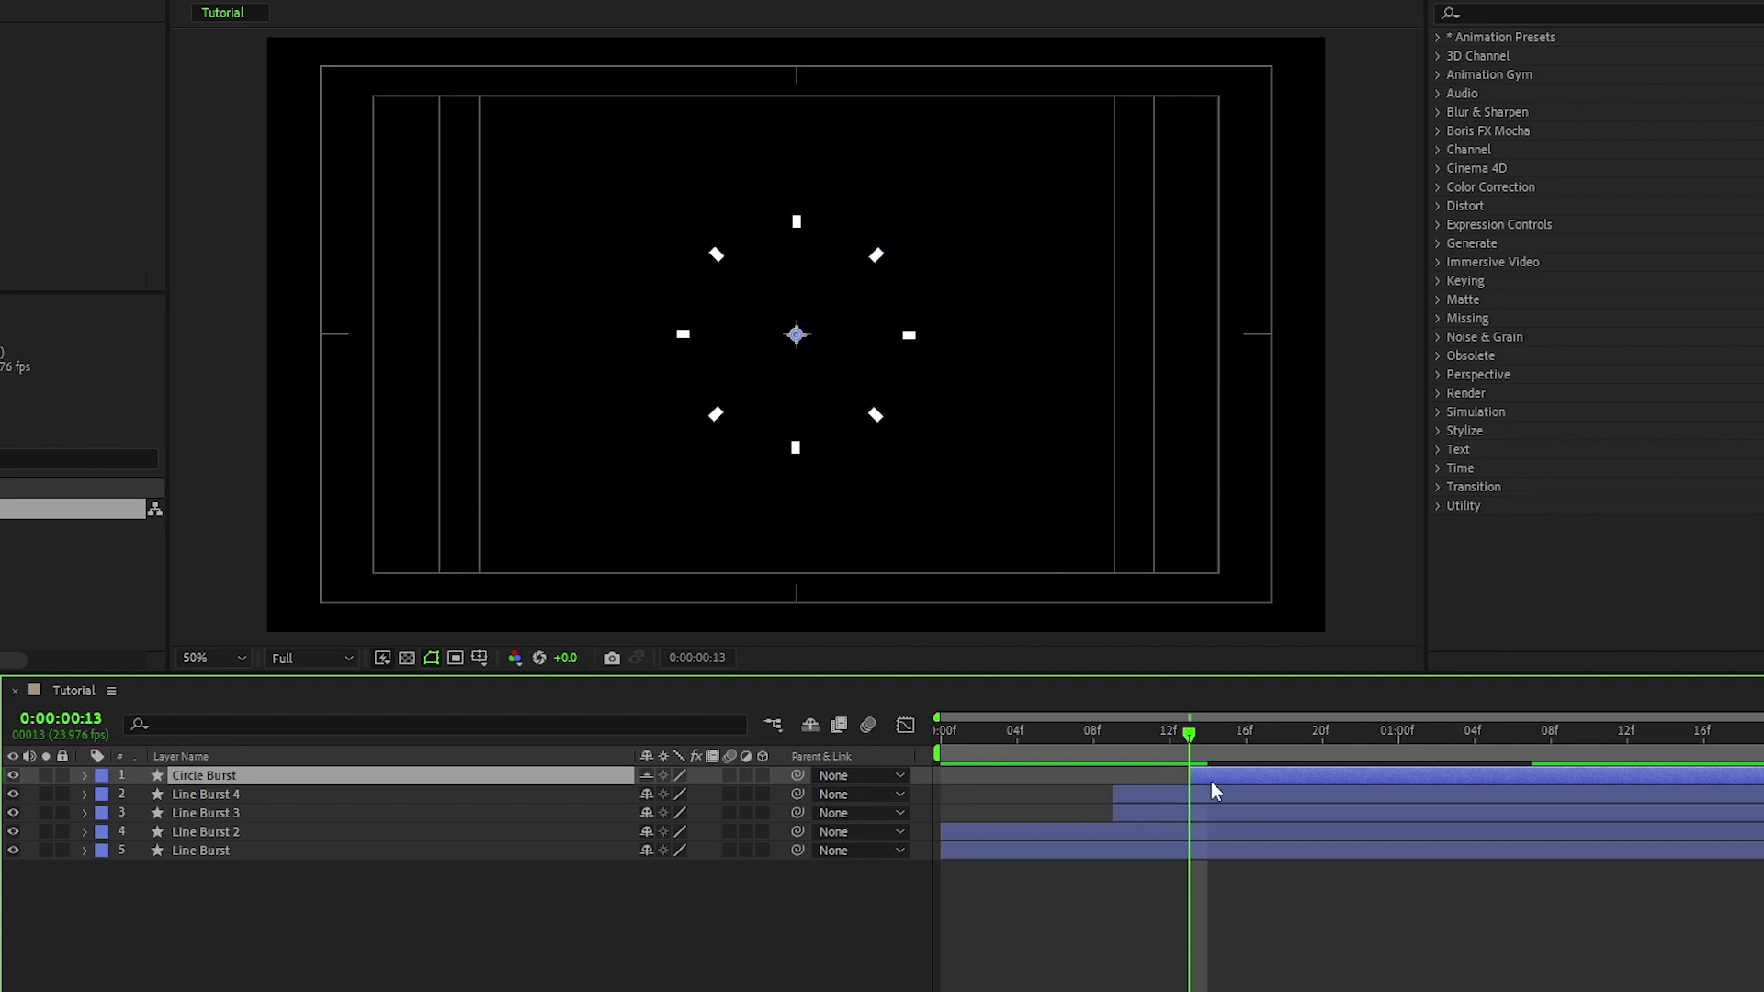
key("Home")
key("space")
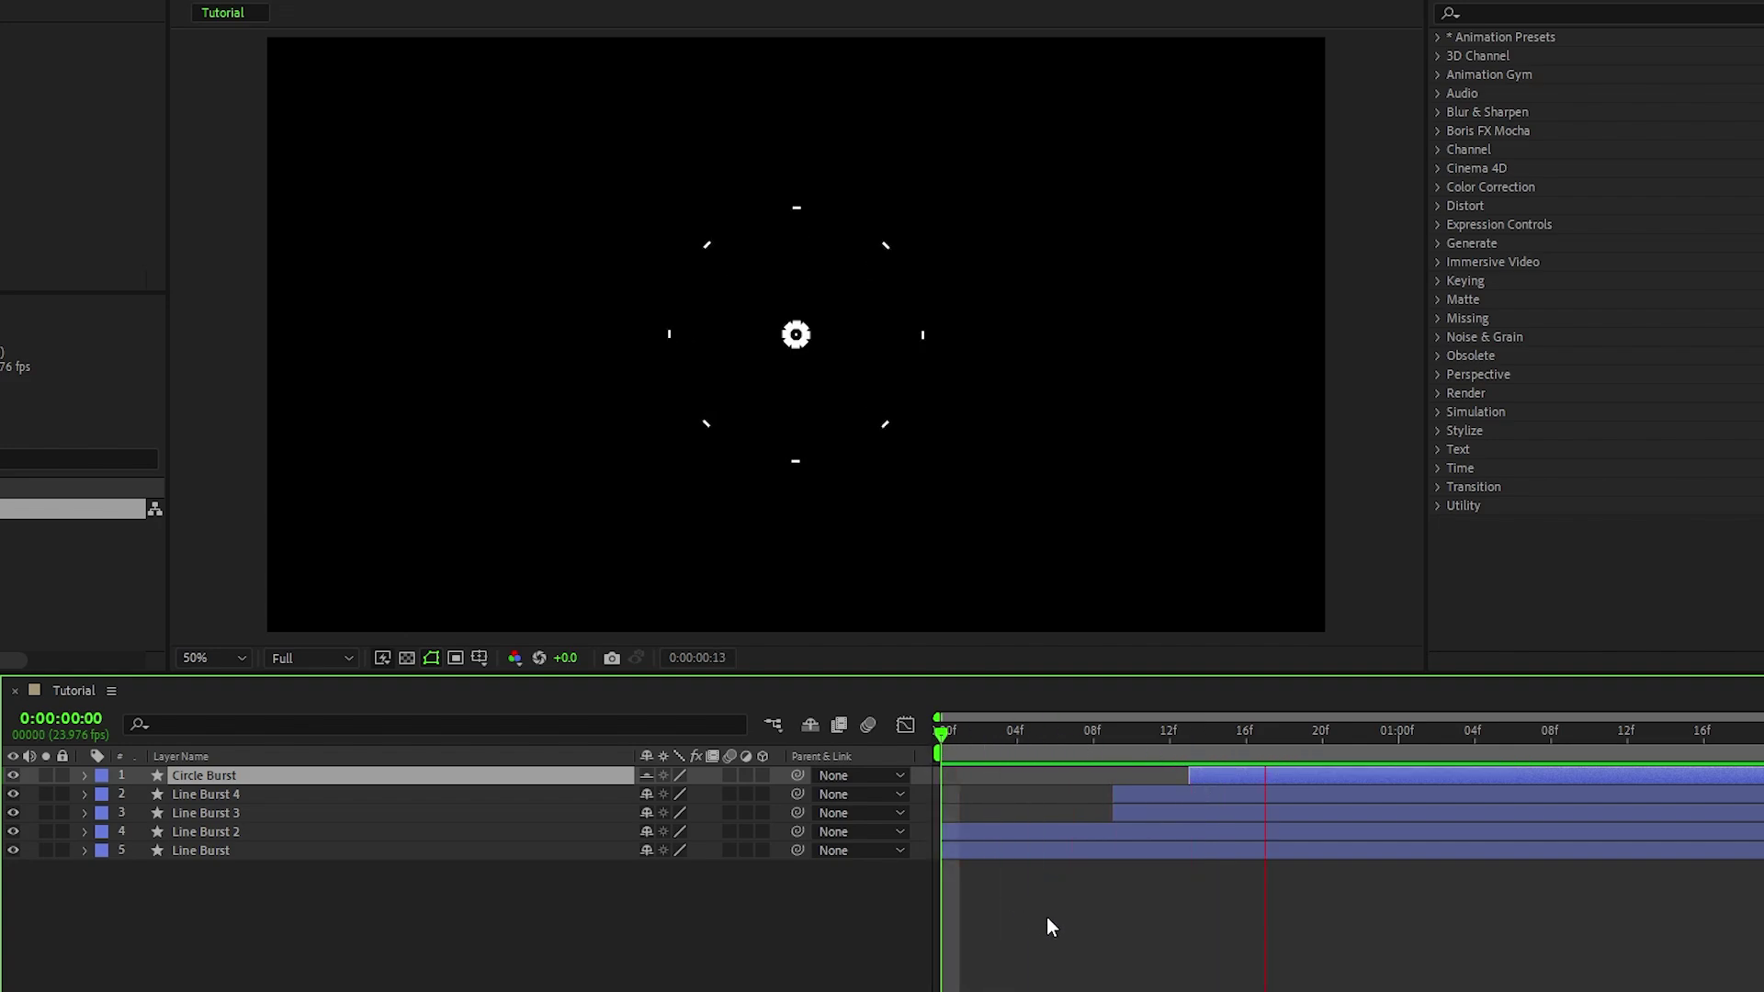